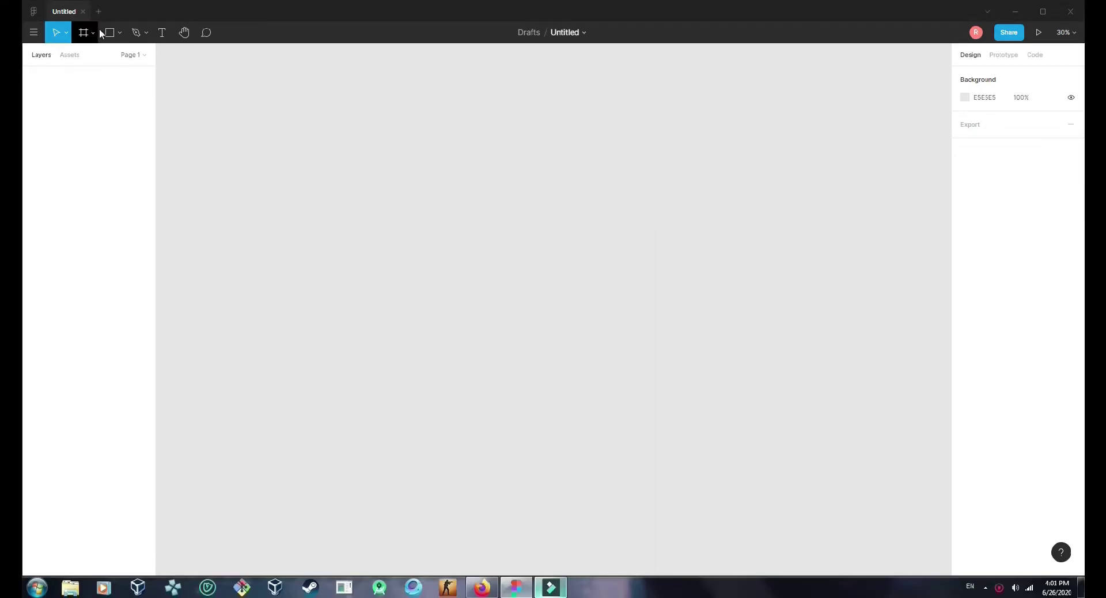
# Draw Rectangle 1 at 375 × 812, position it on the canvas and zoom out.
pyautogui.click(90, 33)
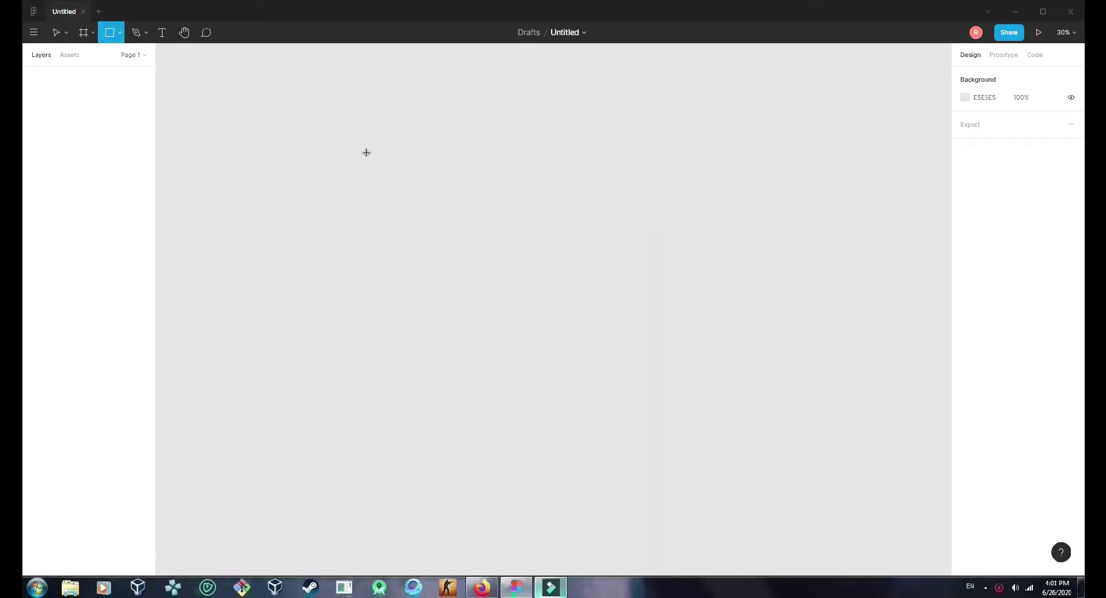
pyautogui.moveTo(439, 146); pyautogui.dragTo(531, 290)
pyautogui.moveTo(509, 217); pyautogui.dragTo(562, 269)
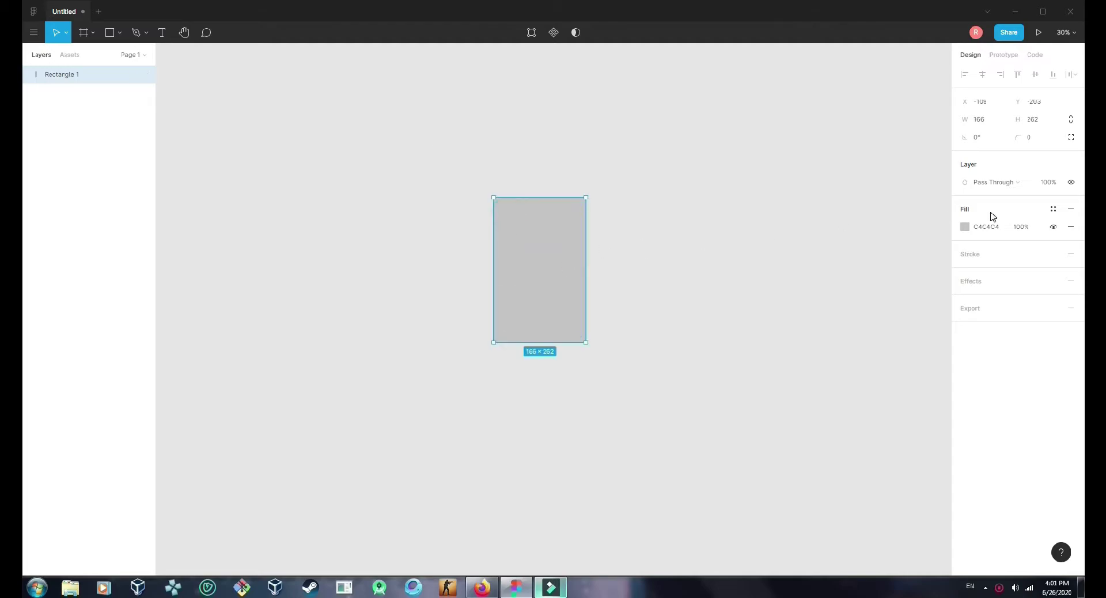
pyautogui.click(993, 126)
pyautogui.press('Tab')
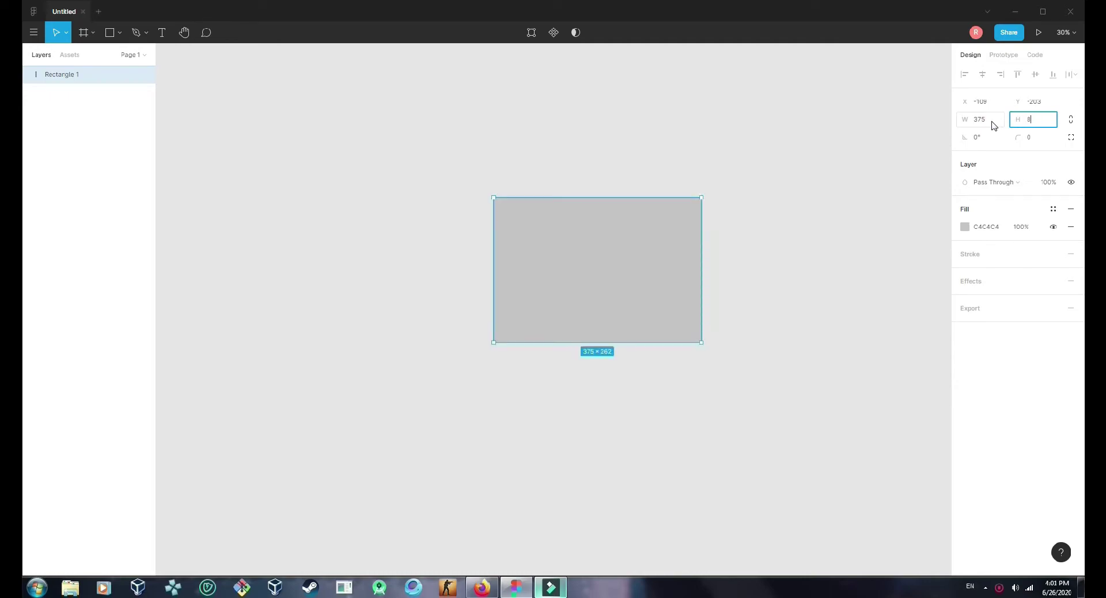
pyautogui.write('812')
pyautogui.press('Return')
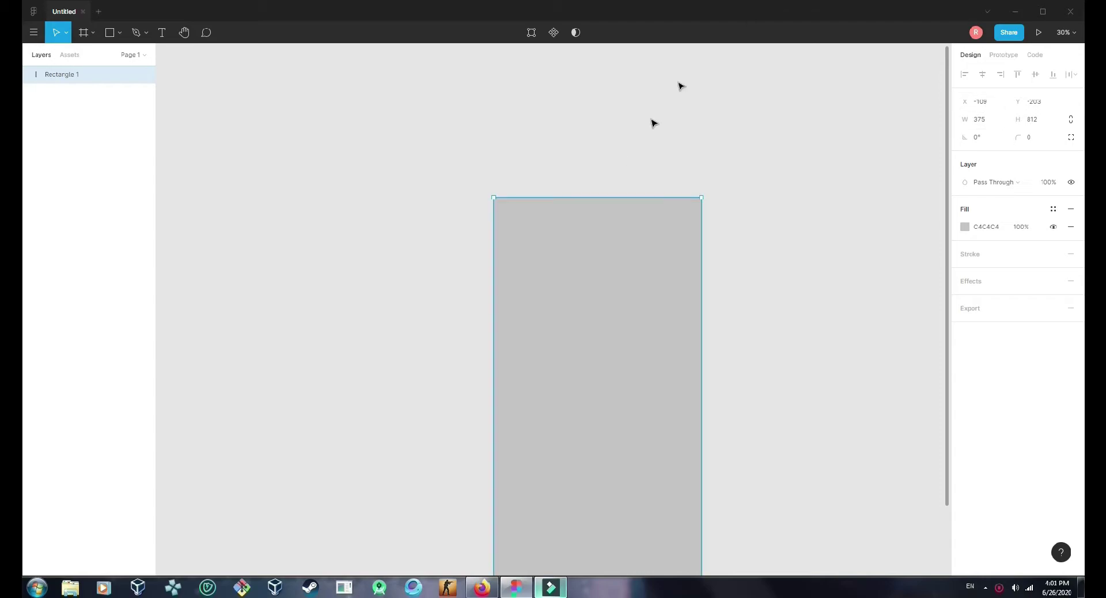
pyautogui.moveTo(563, 303); pyautogui.dragTo(505, 198)
pyautogui.moveTo(523, 244); pyautogui.dragTo(541, 266)
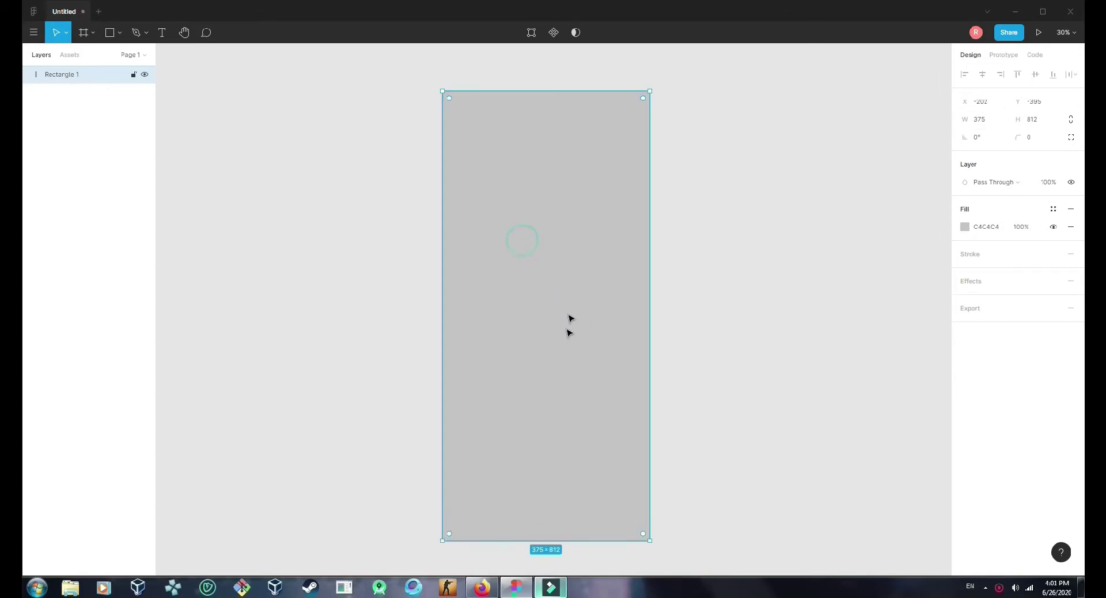
pyautogui.press('-')
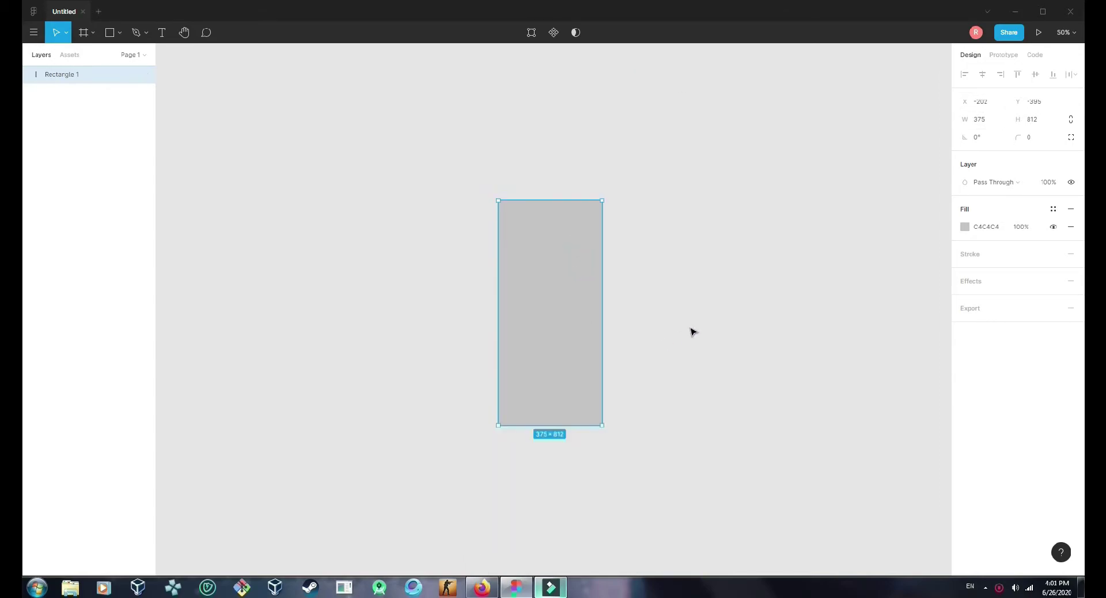
pyautogui.click(541, 331)
# Fill Rectangle 1 with white.
pyautogui.click(965, 226)
pyautogui.moveTo(898, 288); pyautogui.dragTo(754, 180)
pyautogui.click(749, 163)
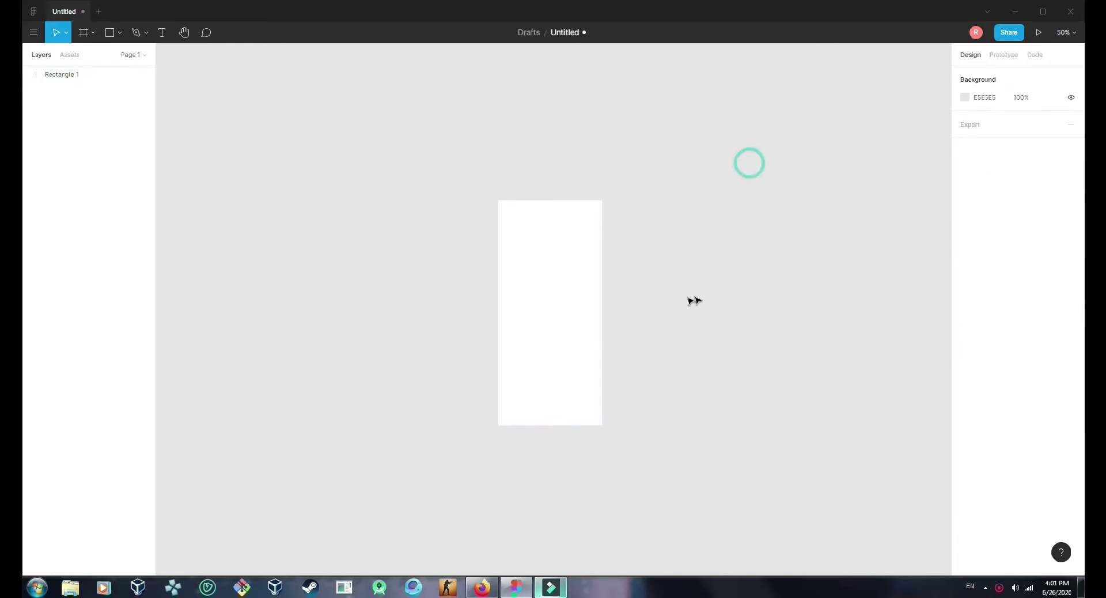
pyautogui.click(593, 277)
# Duplicate the white rectangle and size the copy to 405 × 845.
pyautogui.hotkey('ctrl', 'd')
pyautogui.click(447, 247)
pyautogui.click(518, 270)
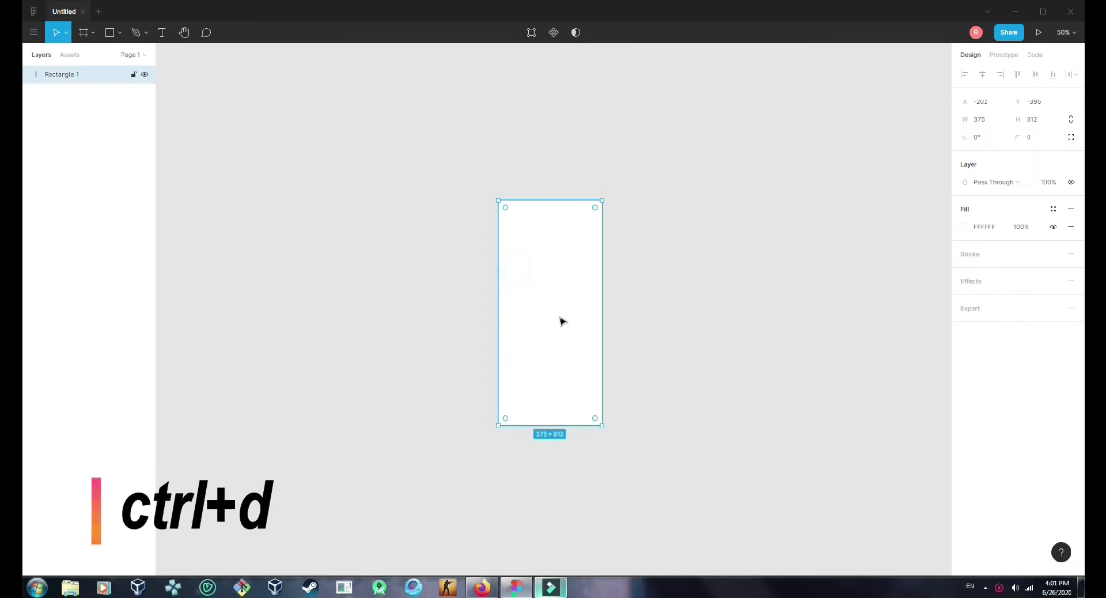
pyautogui.hotkey('ctrl', 'd')
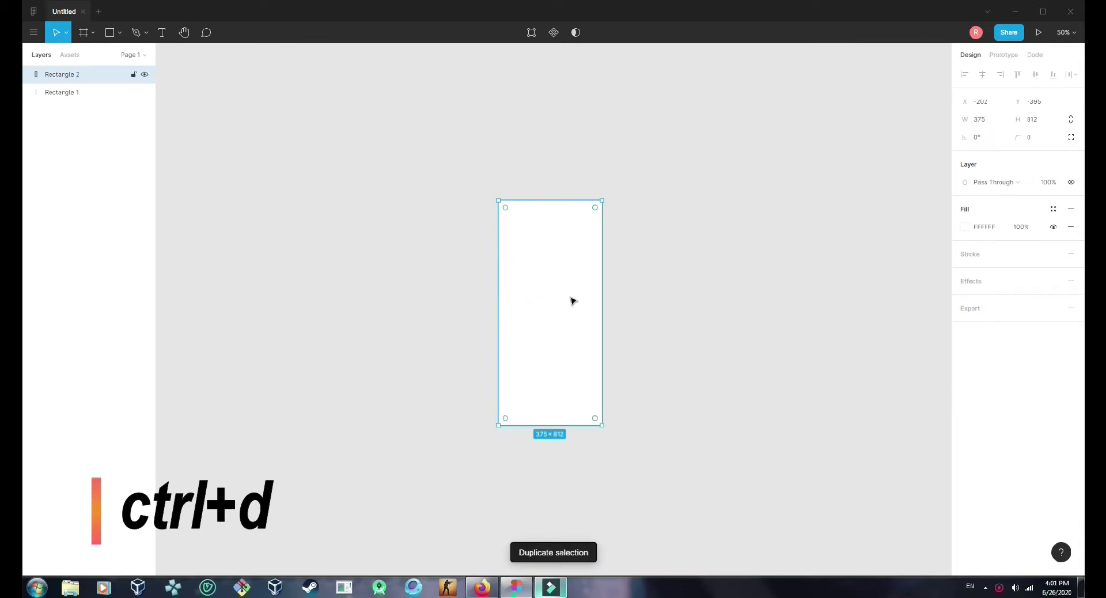
pyautogui.click(985, 122)
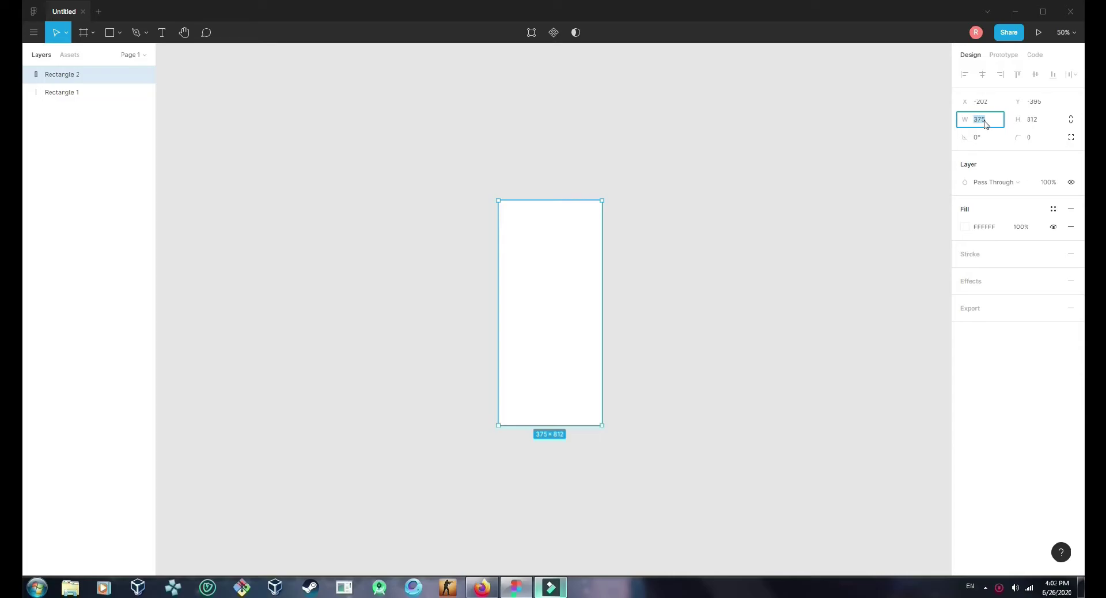
pyautogui.write('405')
pyautogui.press('Tab')
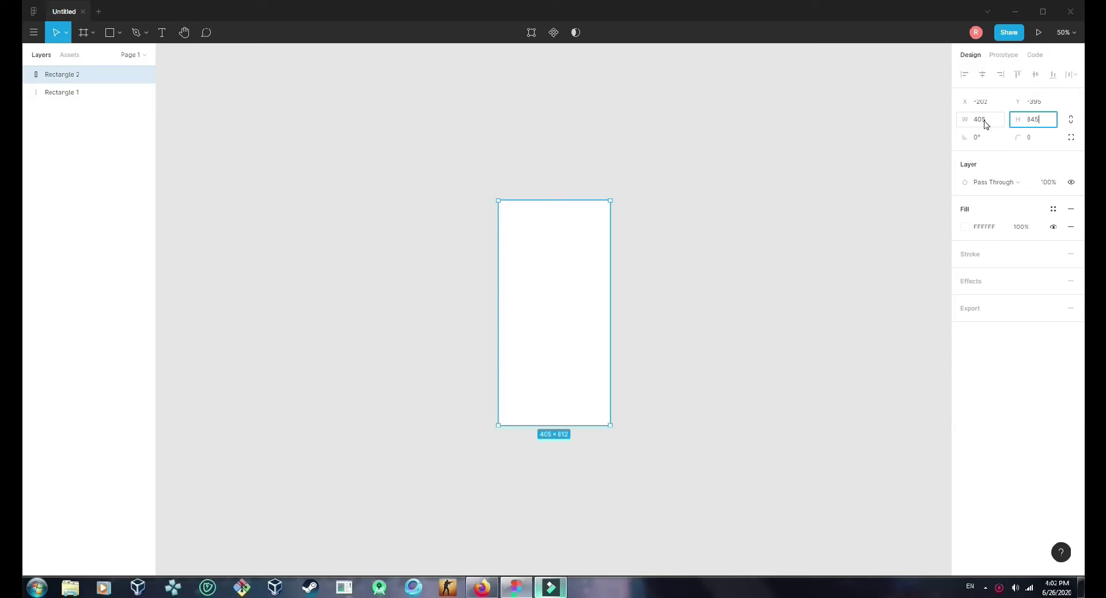
pyautogui.write('845')
pyautogui.press('Return')
# Centre the larger copy over the original white rectangle.
pyautogui.click(552, 353)
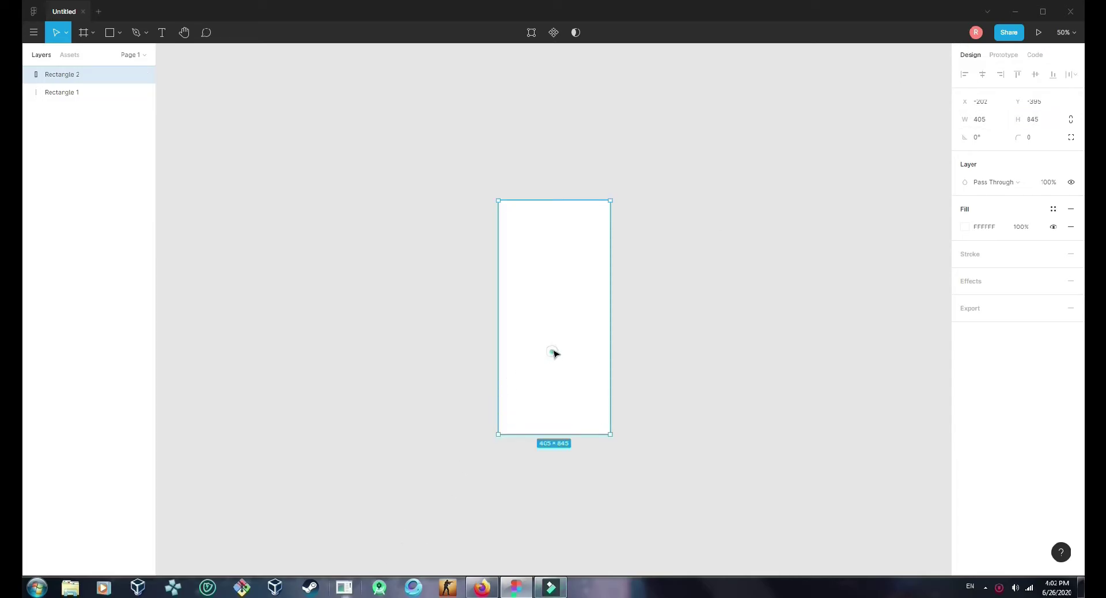
pyautogui.moveTo(552, 353); pyautogui.dragTo(550, 349)
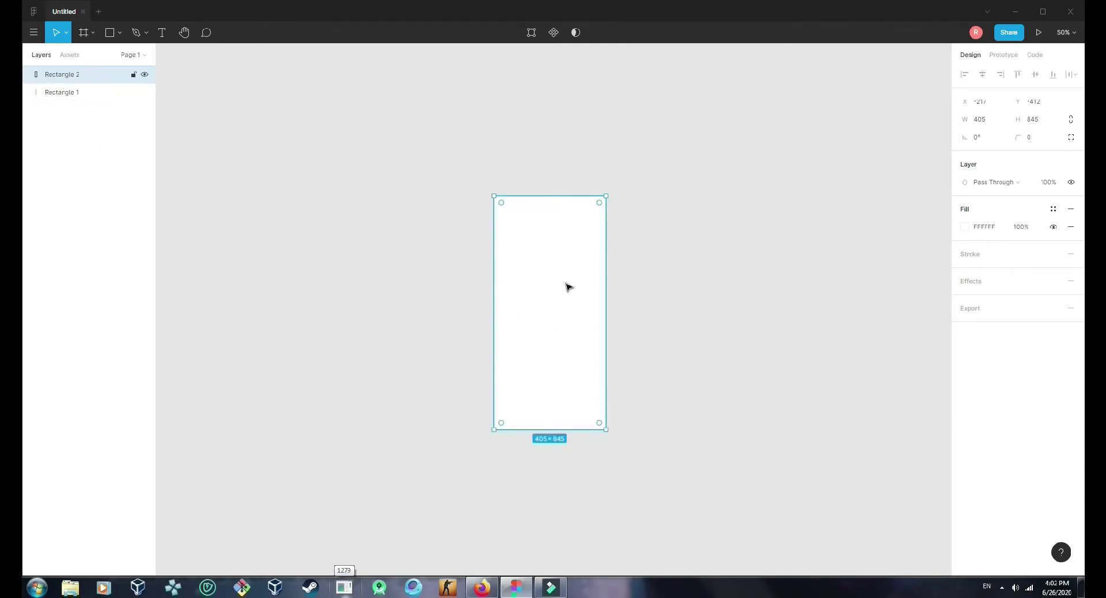
pyautogui.click(76, 92)
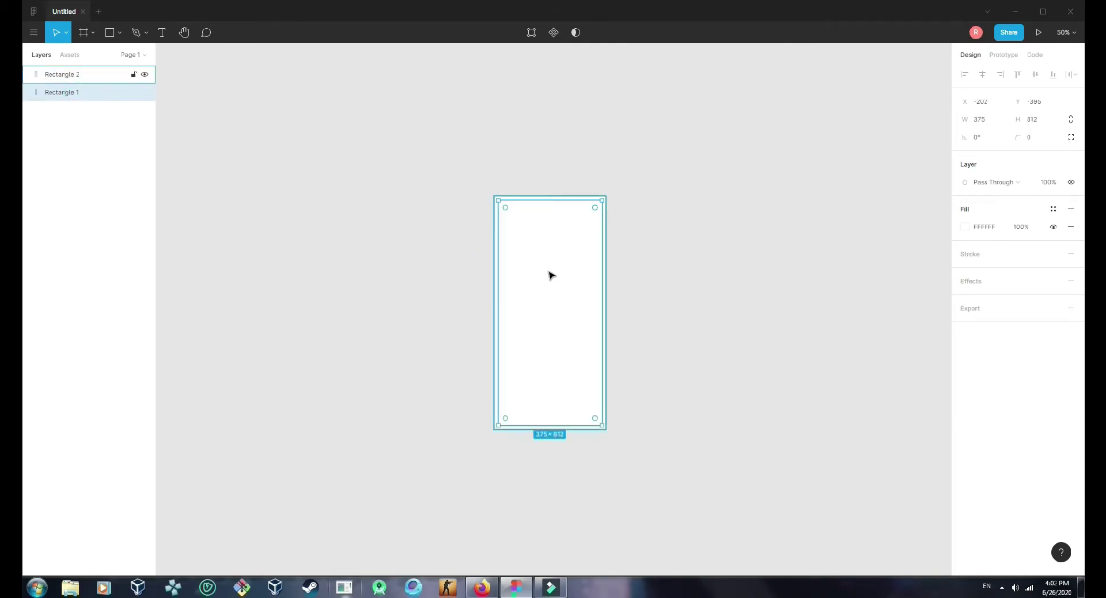
pyautogui.click(60, 75)
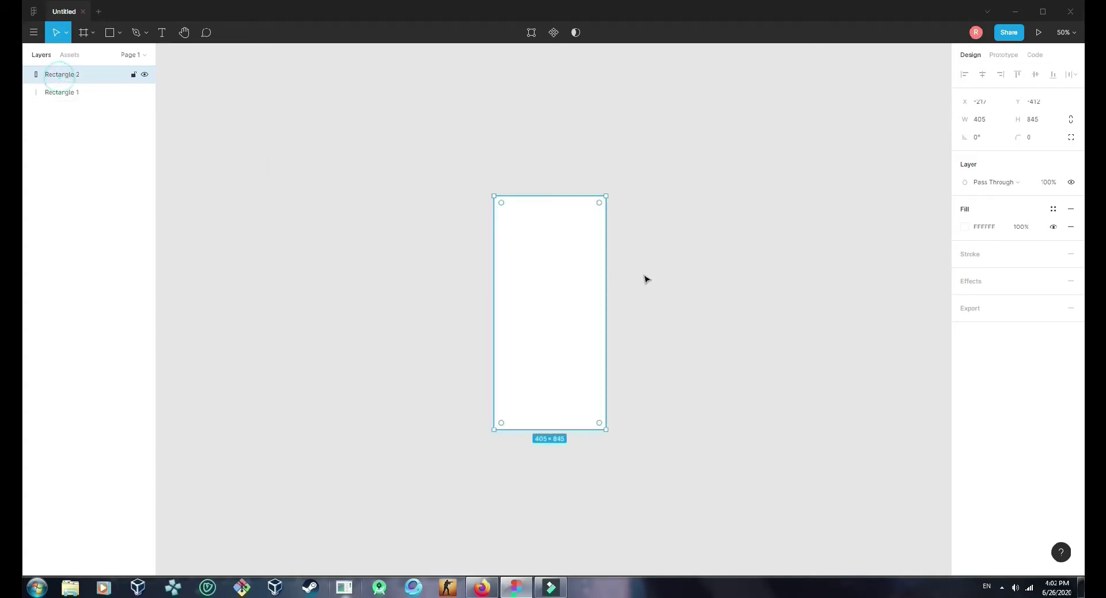
# Fill the larger copy with the sampled canvas grey E5E5E5.
pyautogui.press('i')
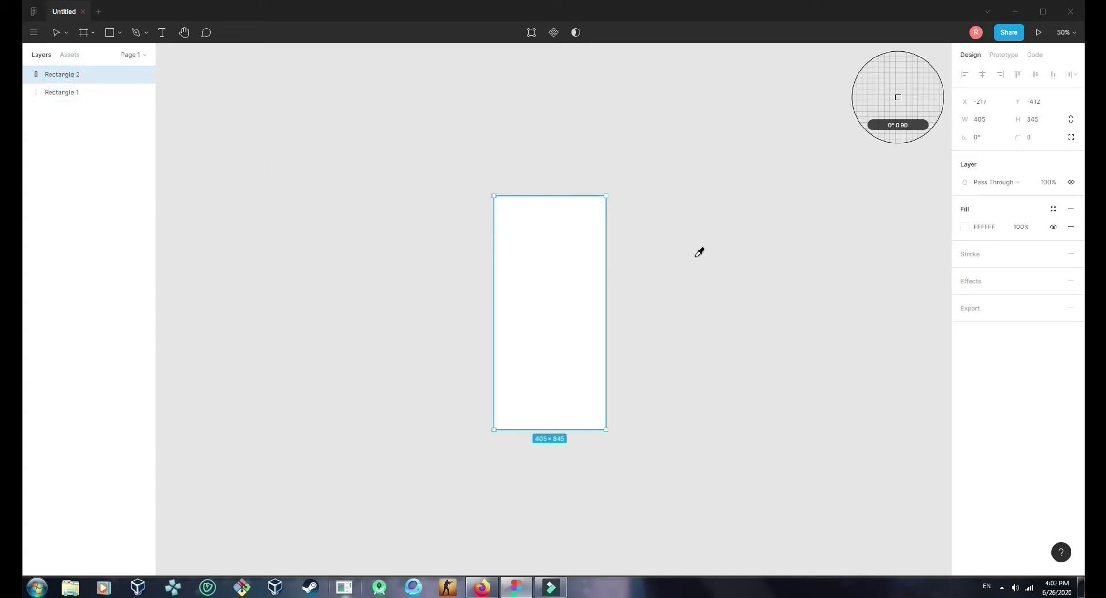
pyautogui.click(694, 248)
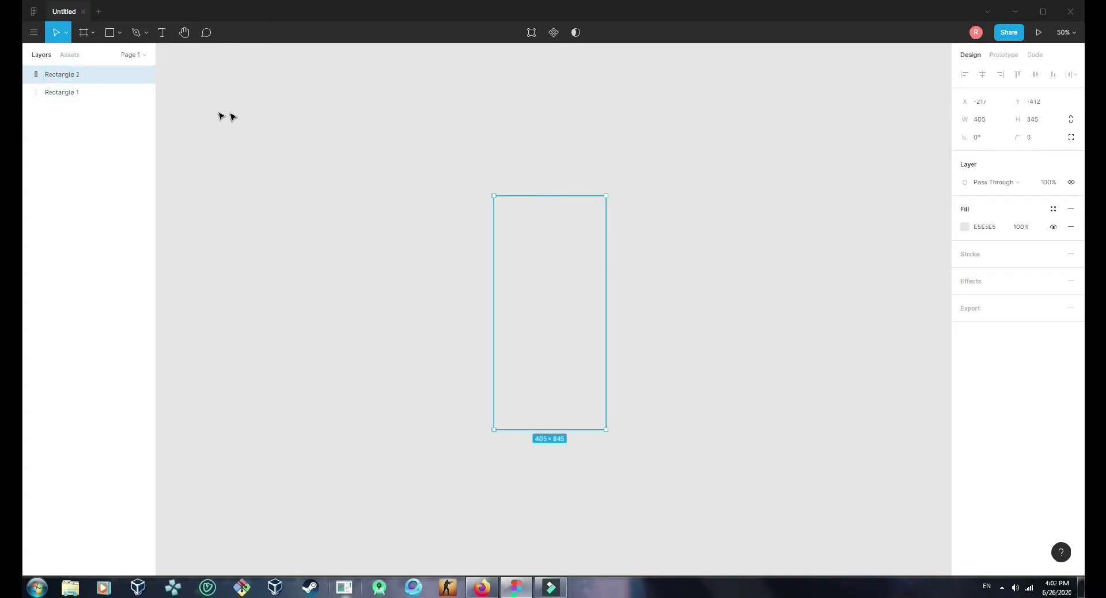
pyautogui.click(88, 92)
pyautogui.click(548, 276)
pyautogui.click(53, 96)
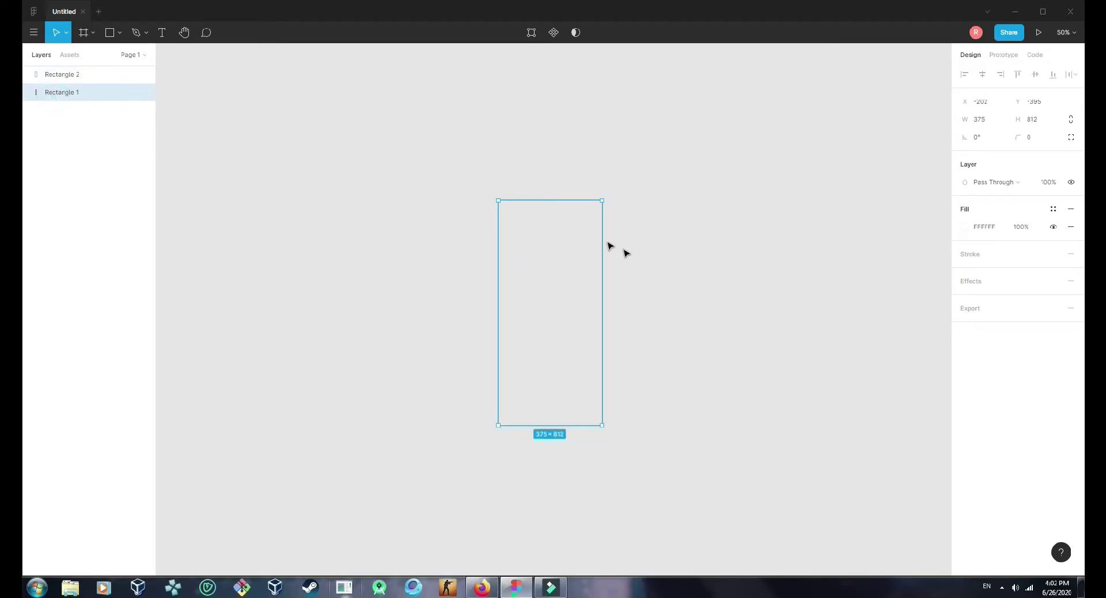
pyautogui.click(459, 217)
# Bring the white rectangle forward so it sits in front of the grey one.
pyautogui.click(73, 98)
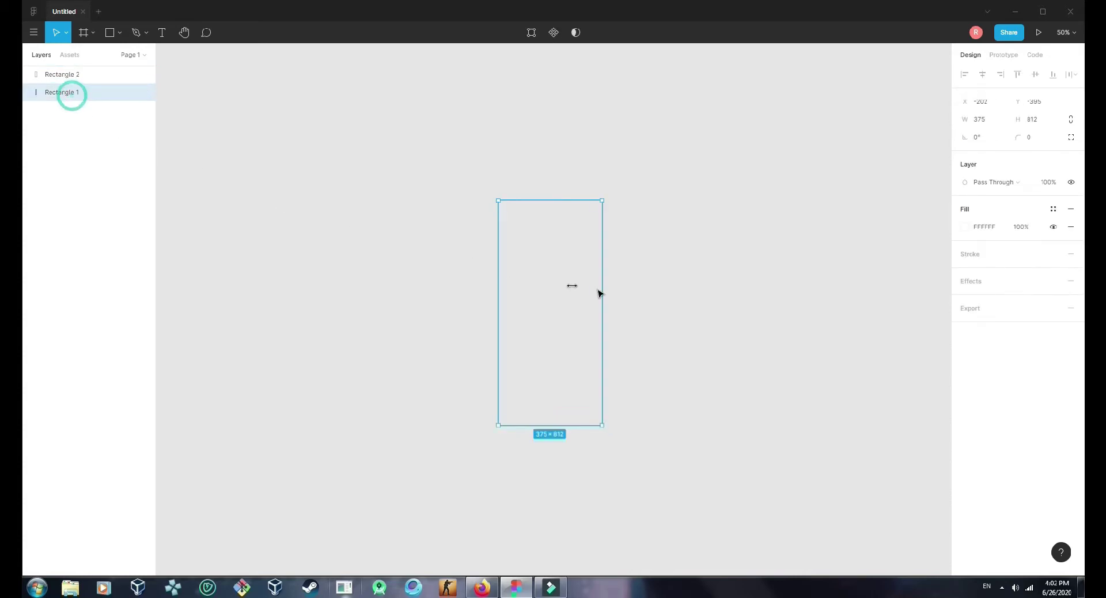
pyautogui.rightClick(548, 266)
pyautogui.click(572, 296)
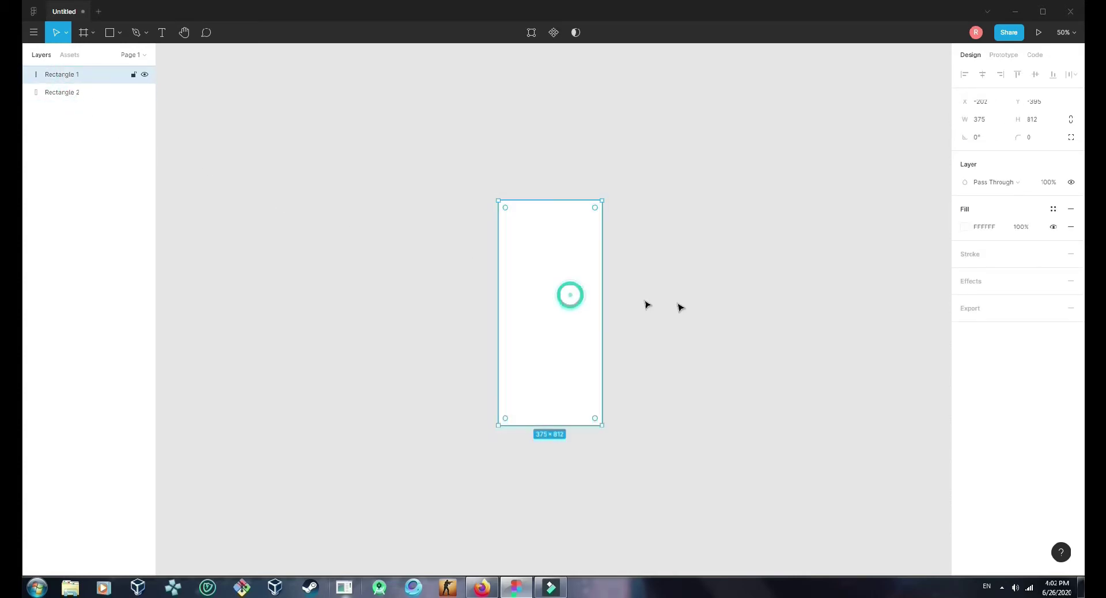
pyautogui.click(752, 284)
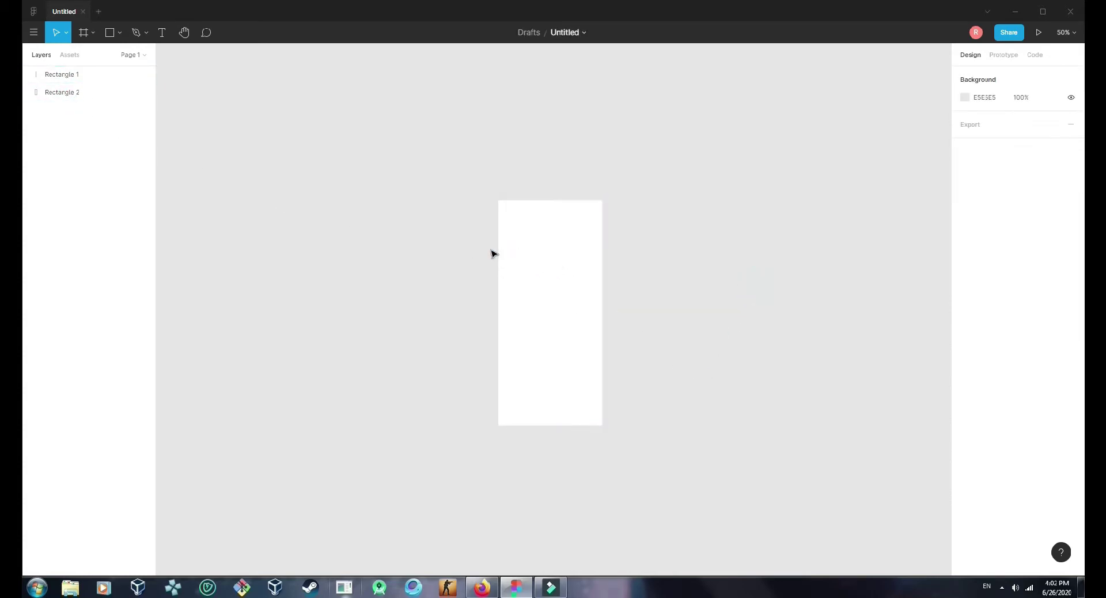
pyautogui.click(522, 257)
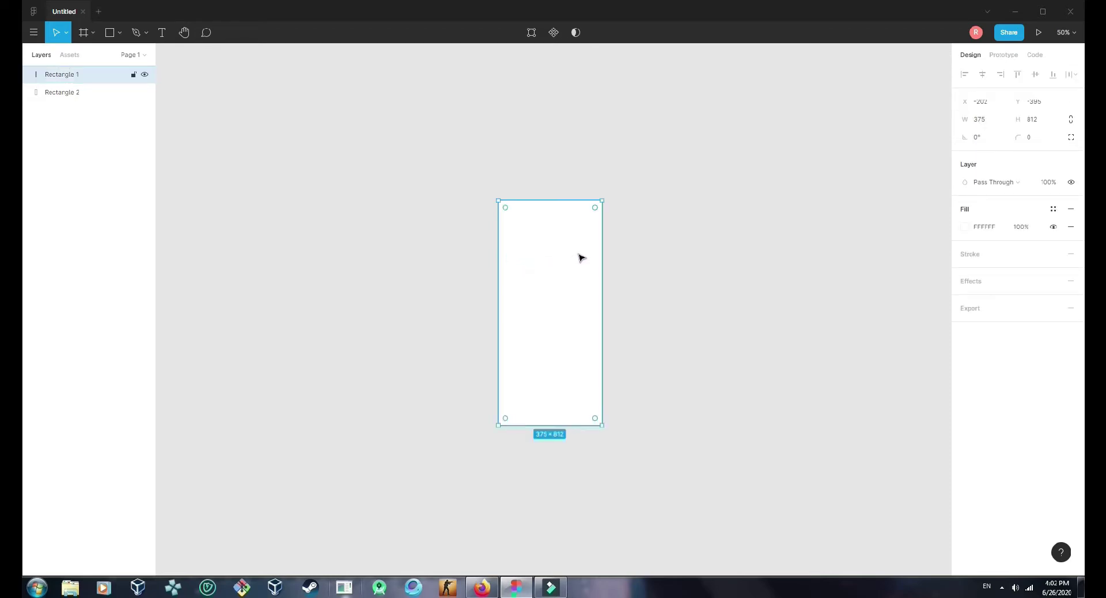
# Round the white rectangle's corners to radius 40.
pyautogui.click(1040, 141)
pyautogui.write('40')
pyautogui.press('Return')
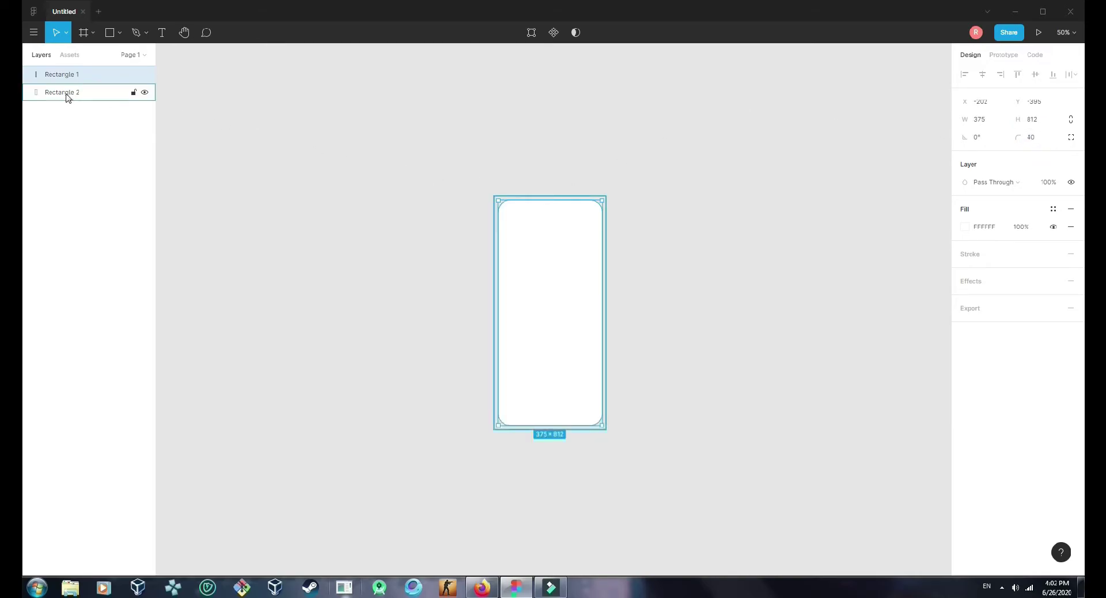
# Give the grey rectangle a corner radius of 50.
pyautogui.click(65, 94)
pyautogui.click(1032, 137)
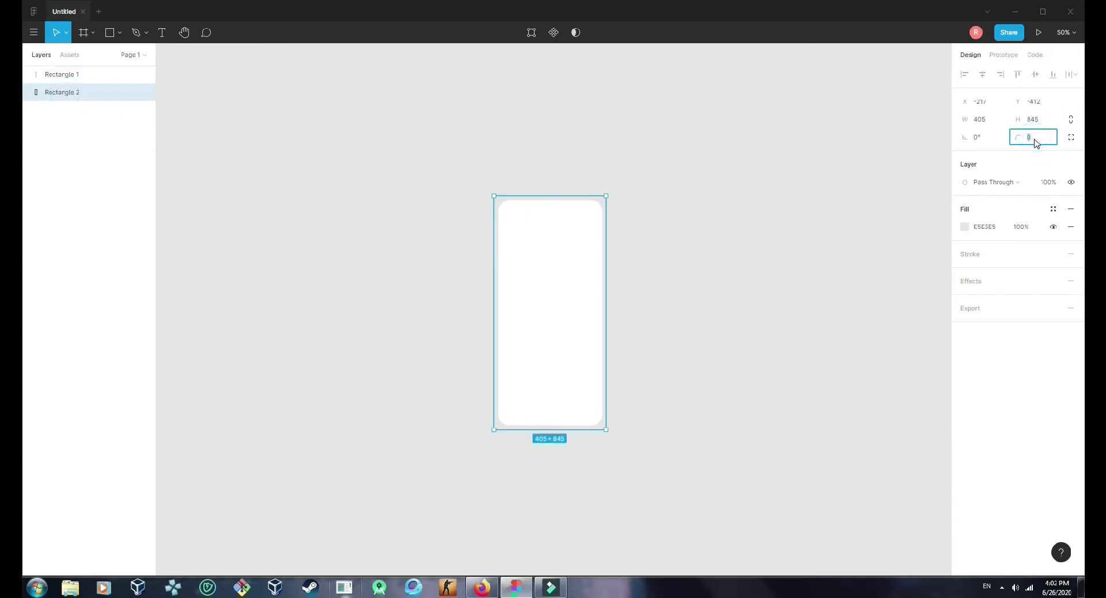
pyautogui.press('Return')
pyautogui.press('Escape')
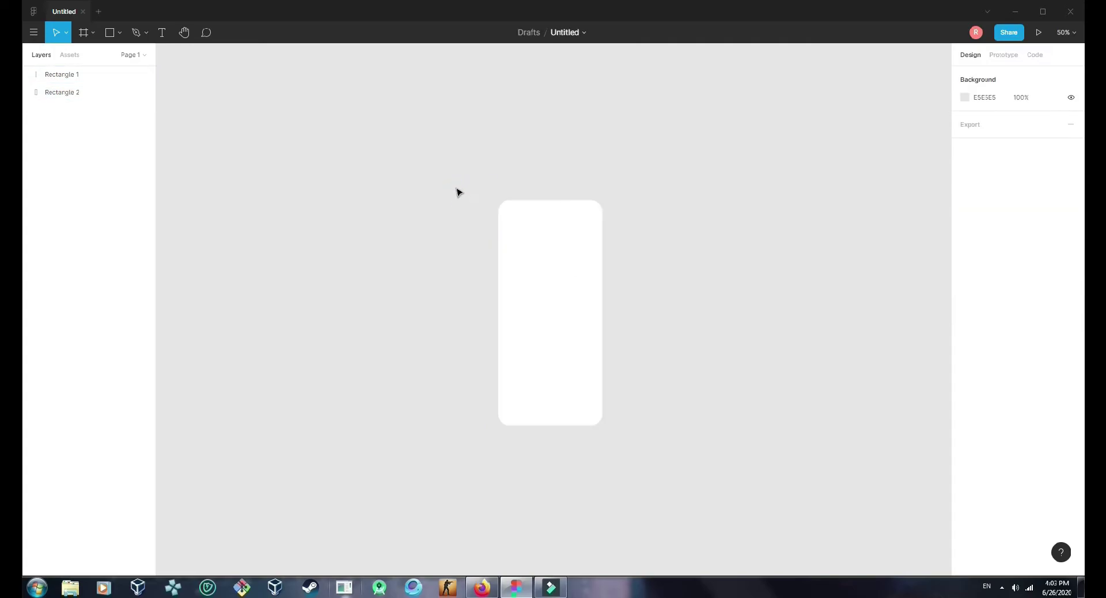
pyautogui.moveTo(454, 184); pyautogui.dragTo(710, 455)
pyautogui.click(716, 386)
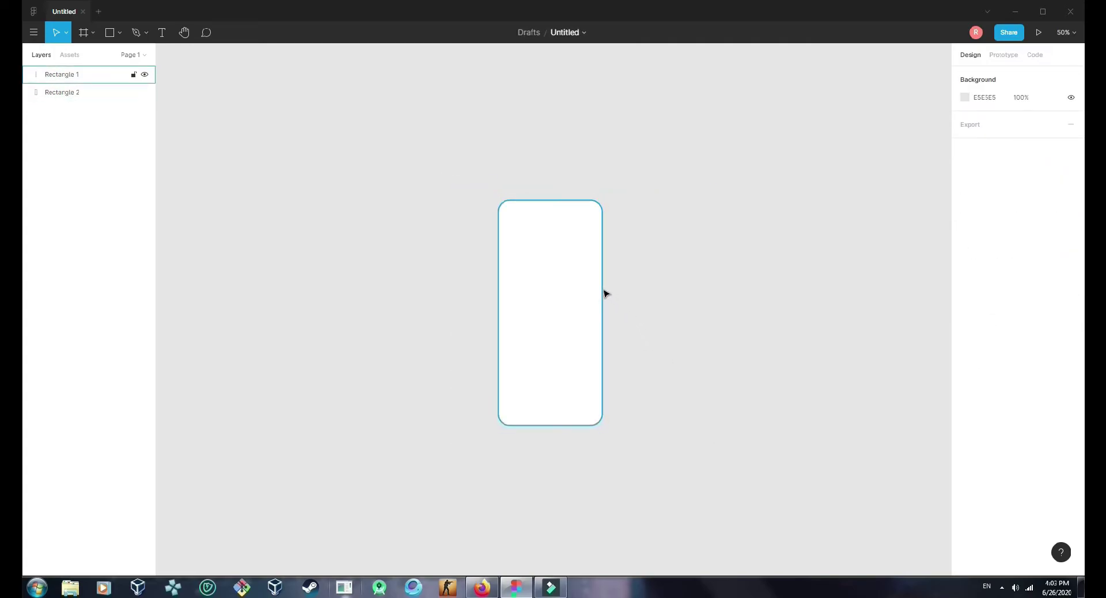
pyautogui.click(606, 292)
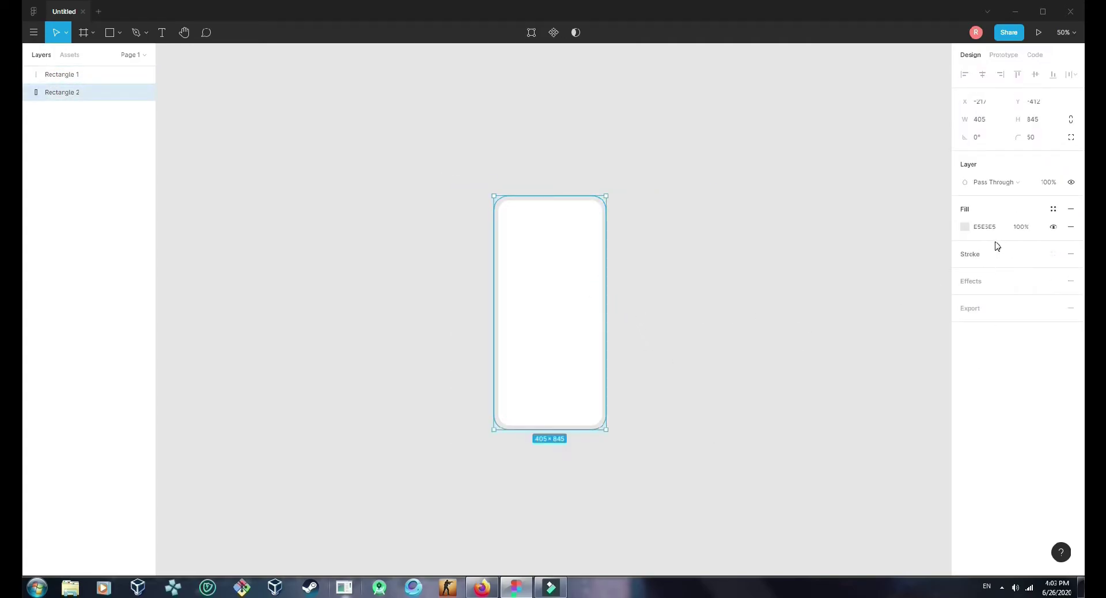
# Add an inner shadow to the grey rectangle with blur 22, X 10, Y 2.
pyautogui.click(1070, 281)
pyautogui.click(990, 300)
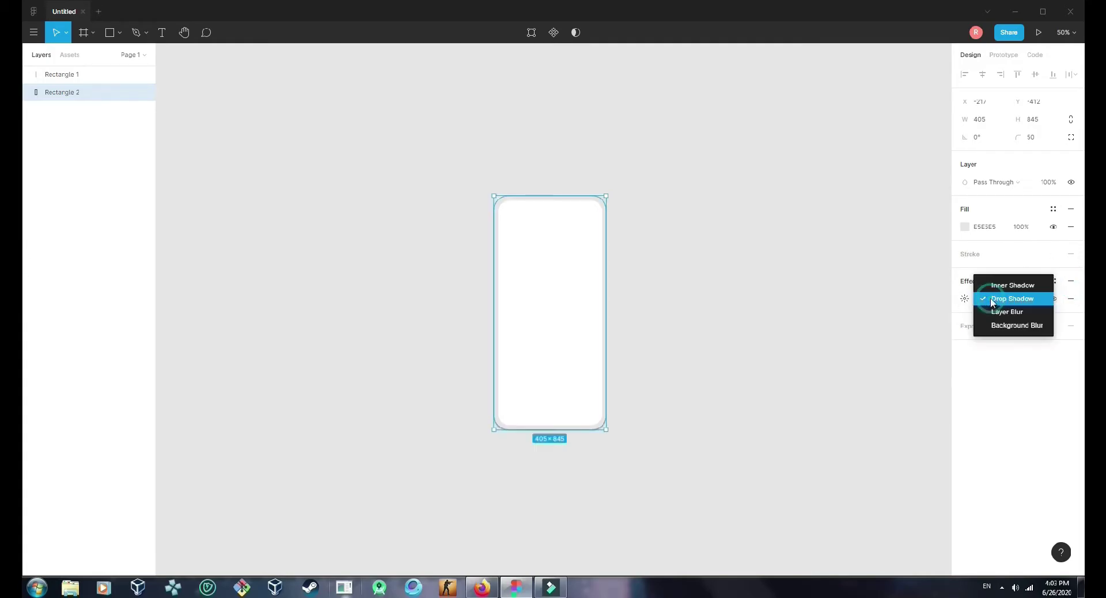
pyautogui.click(1003, 292)
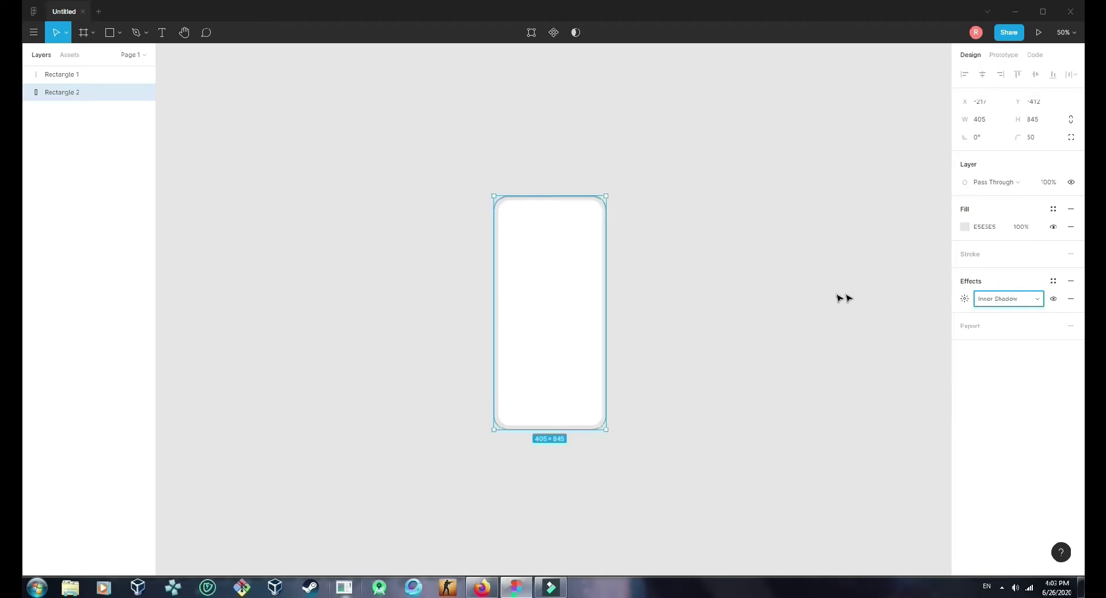
pyautogui.click(966, 303)
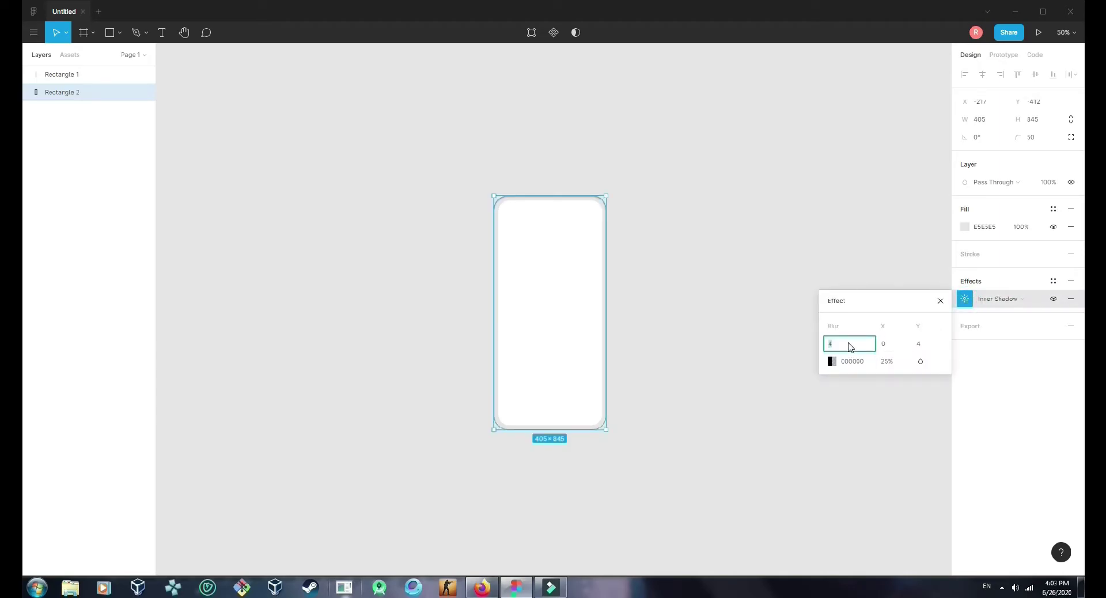
pyautogui.press('Tab')
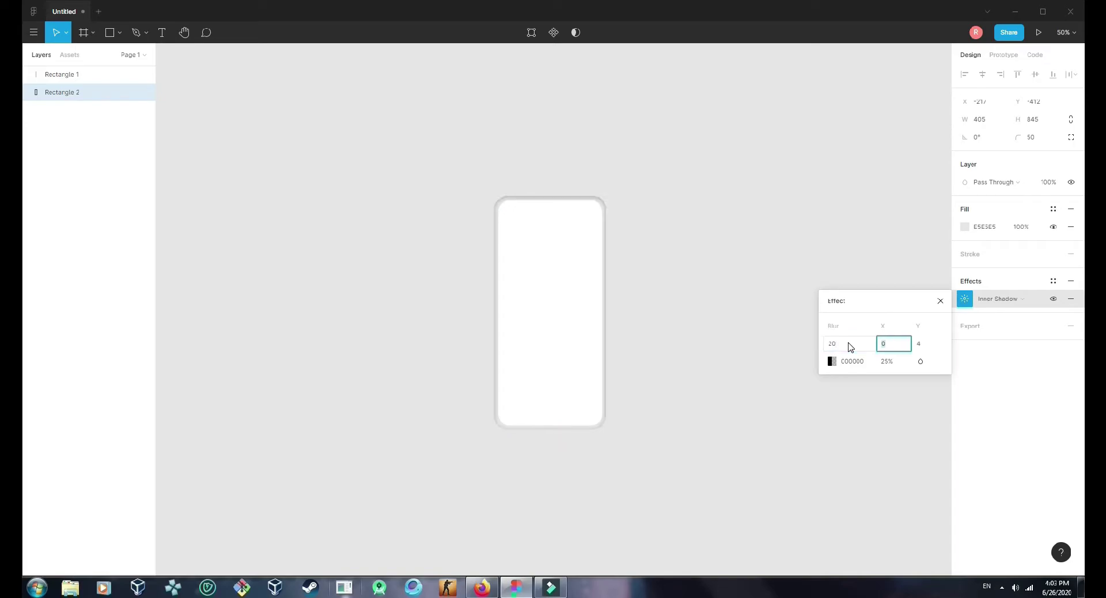
pyautogui.press('Tab')
pyautogui.write('2')
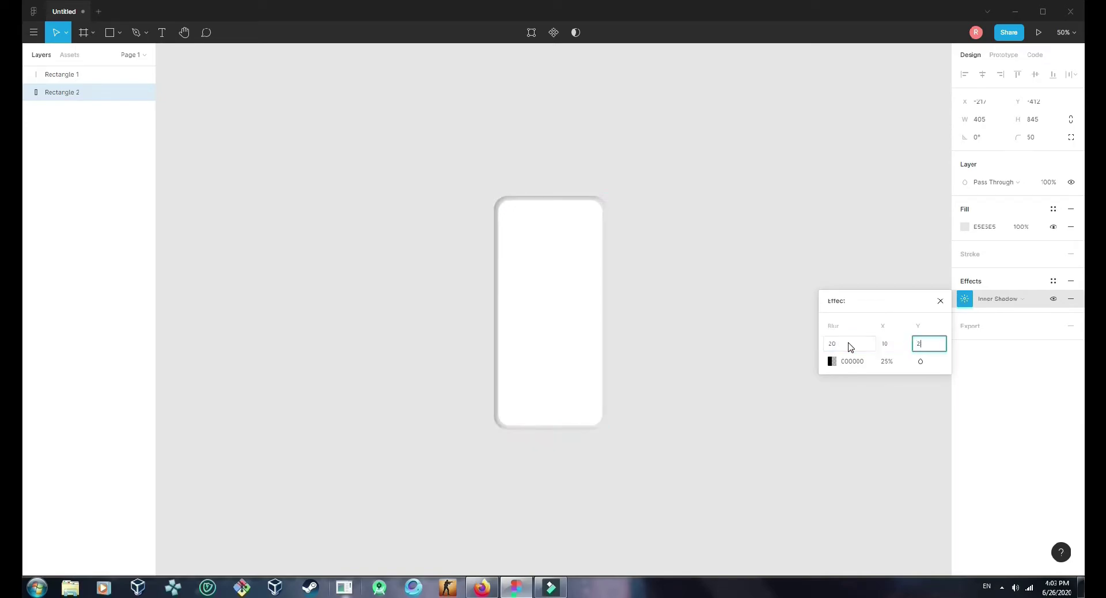
pyautogui.click(850, 344)
pyautogui.write('22')
pyautogui.press('Return')
# Make the inner shadow white at 100% opacity.
pyautogui.click(831, 361)
pyautogui.moveTo(778, 384); pyautogui.dragTo(652, 232)
pyautogui.click(676, 185)
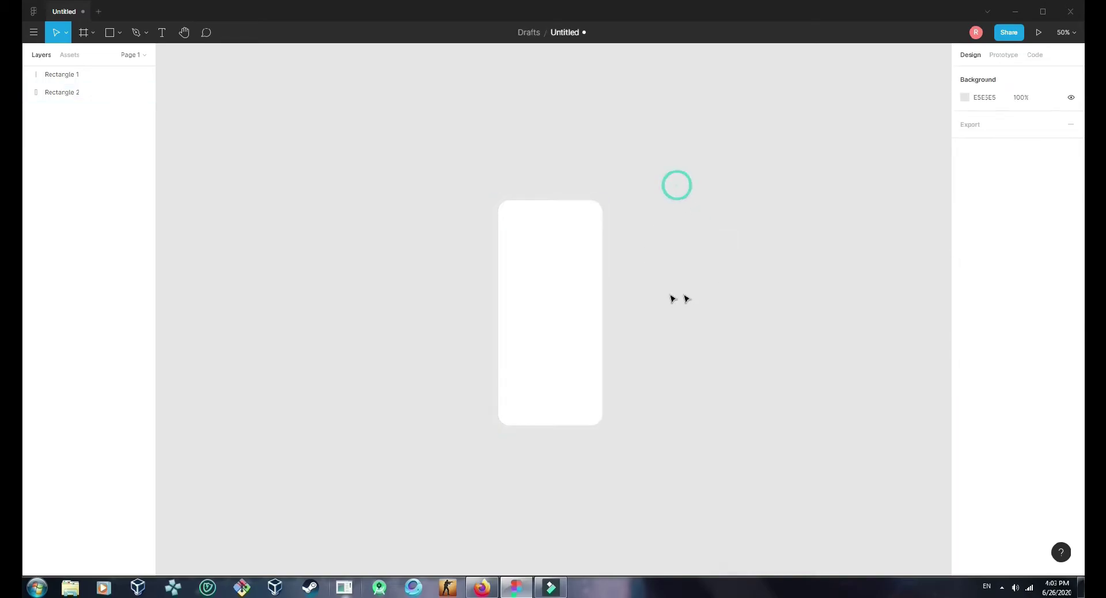
pyautogui.click(494, 221)
pyautogui.click(964, 299)
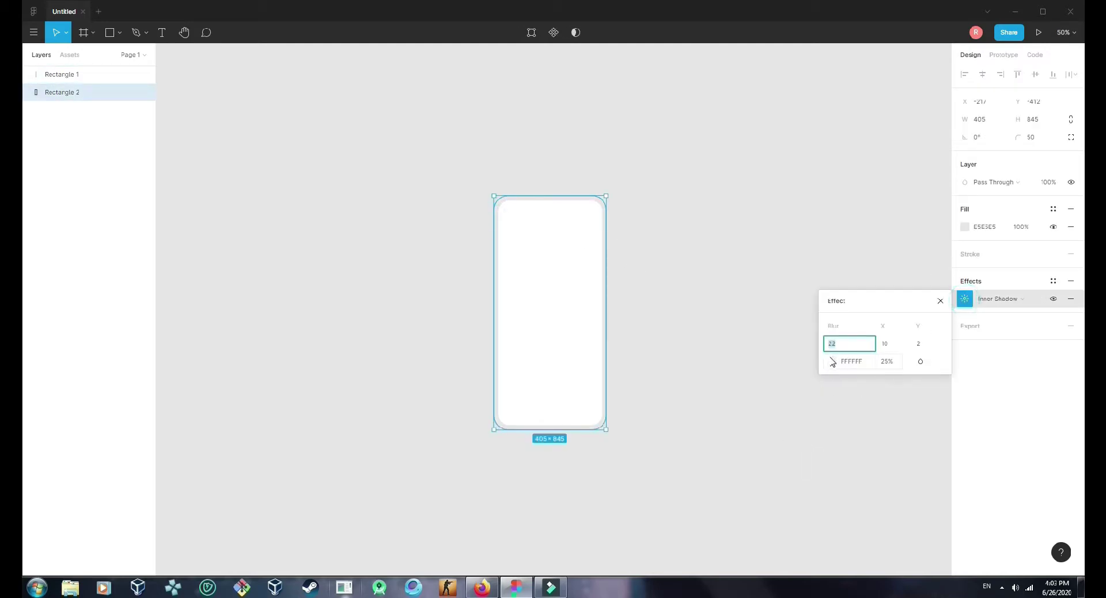
pyautogui.click(893, 363)
pyautogui.write('100')
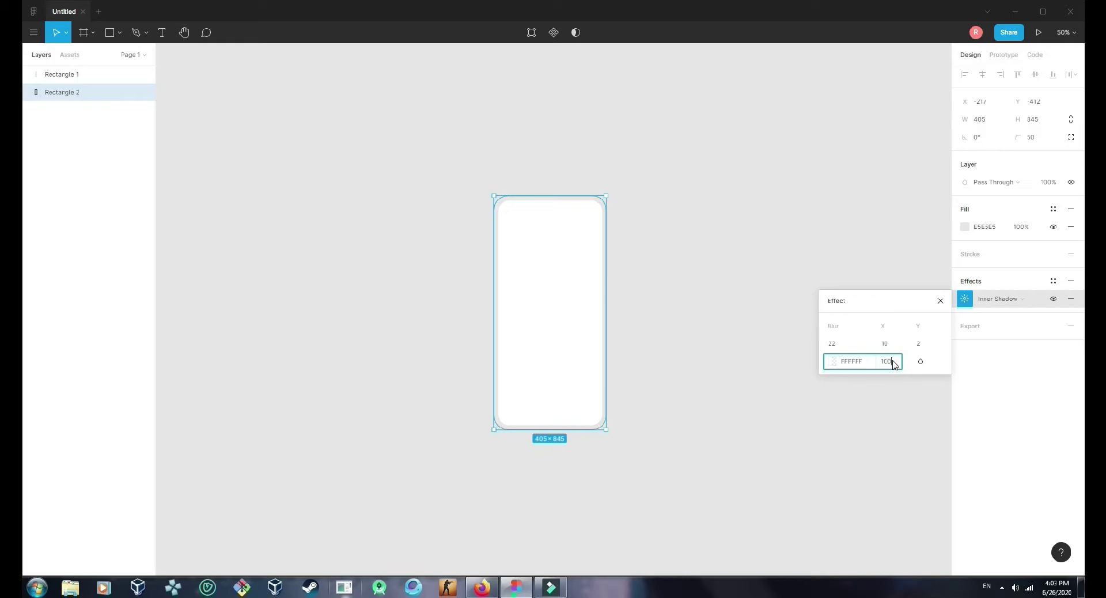
pyautogui.press('Return')
pyautogui.click(633, 159)
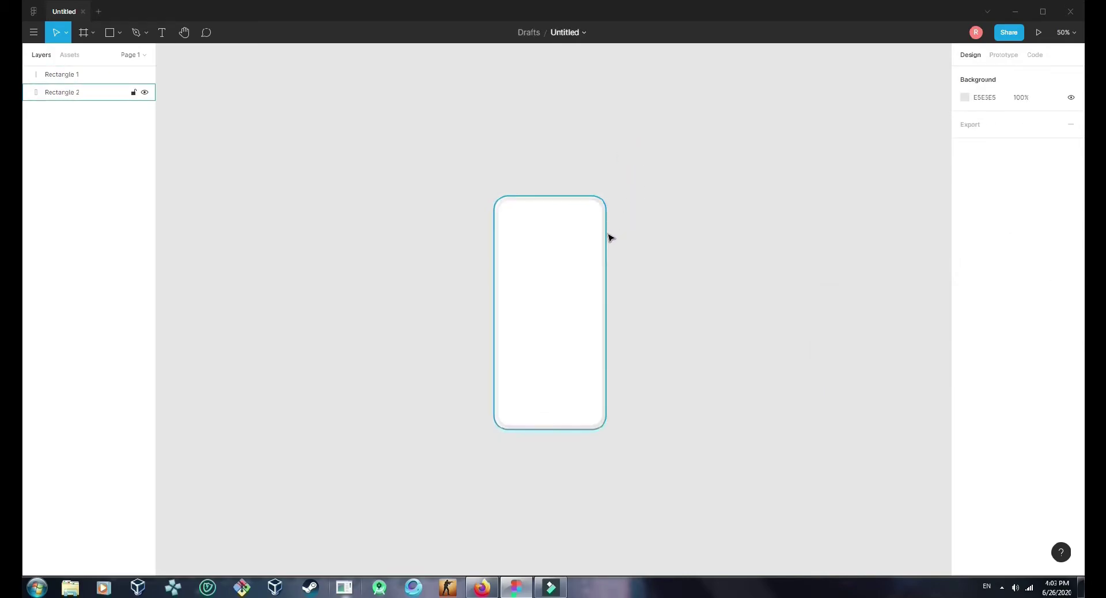
pyautogui.click(608, 235)
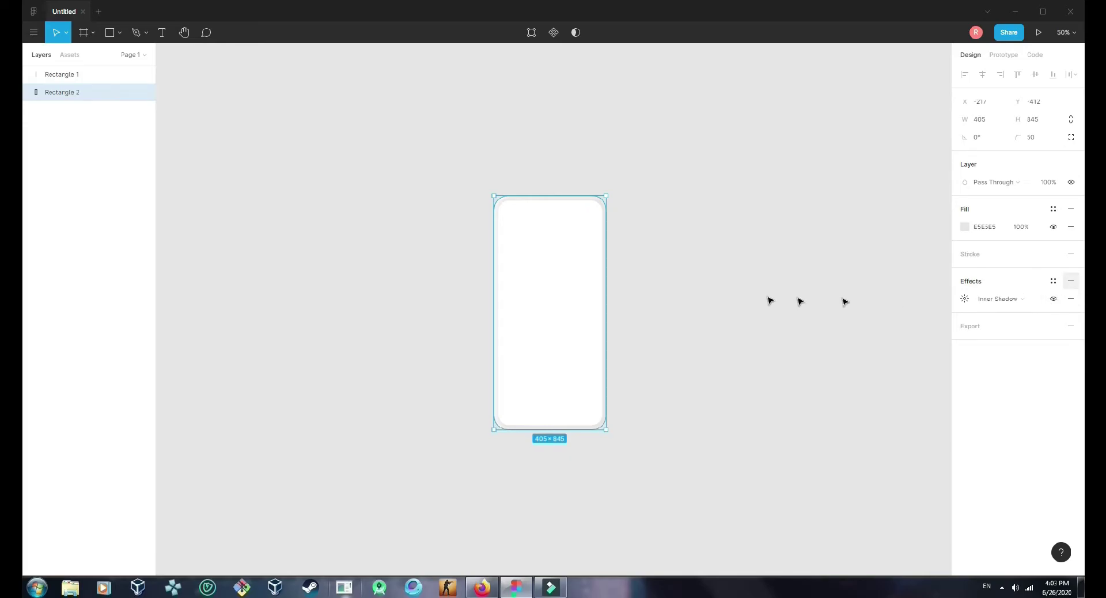
pyautogui.click(678, 269)
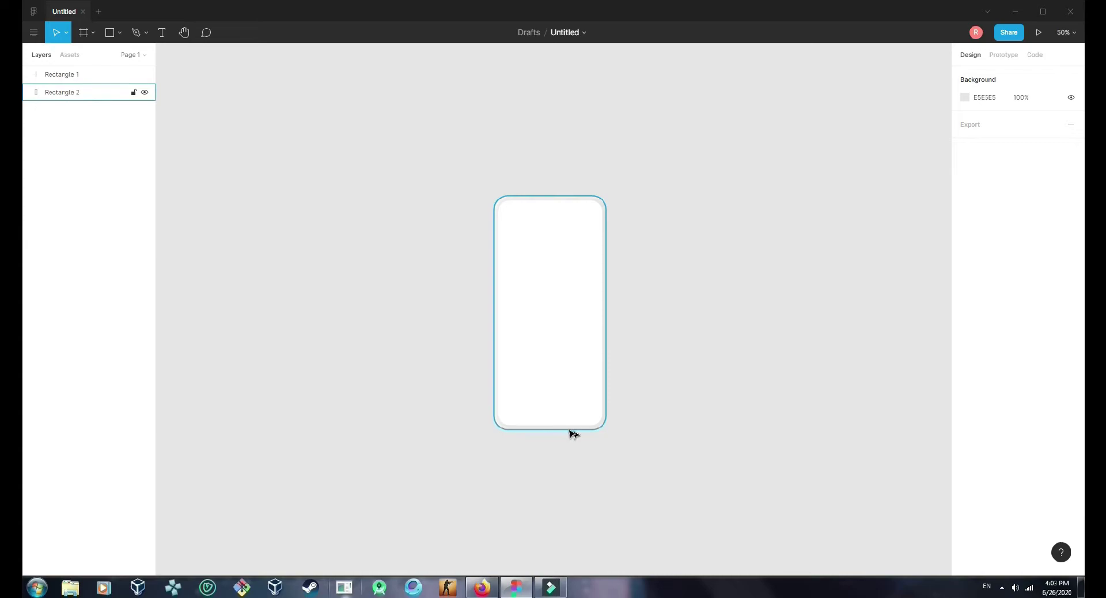
# Add a second inner shadow with blur 20, X -2, Y -10.
pyautogui.click(605, 263)
pyautogui.click(1070, 281)
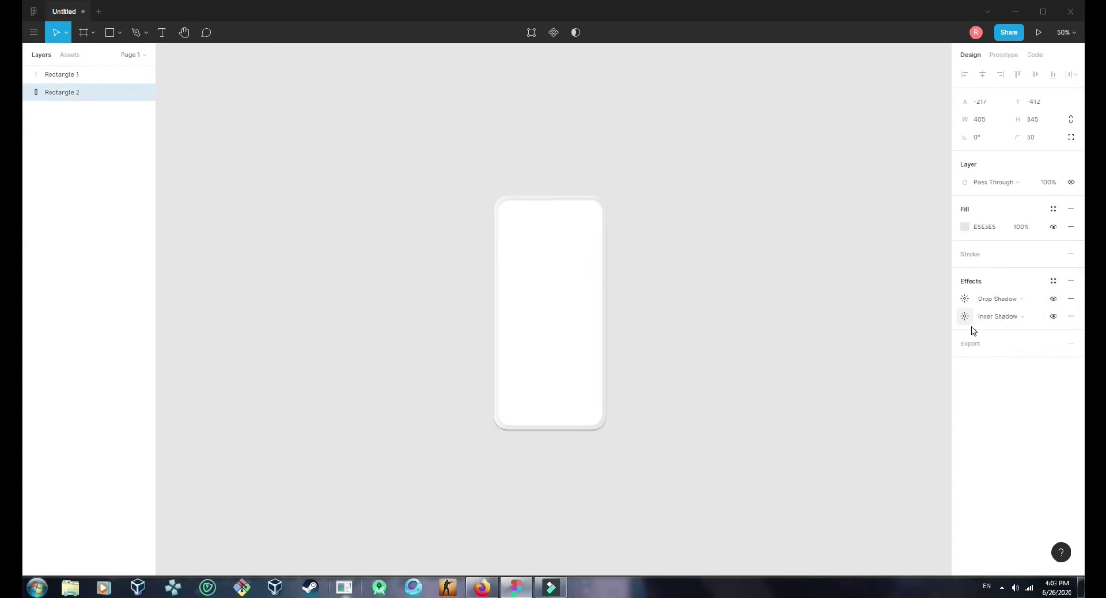
pyautogui.click(1009, 299)
pyautogui.click(1010, 289)
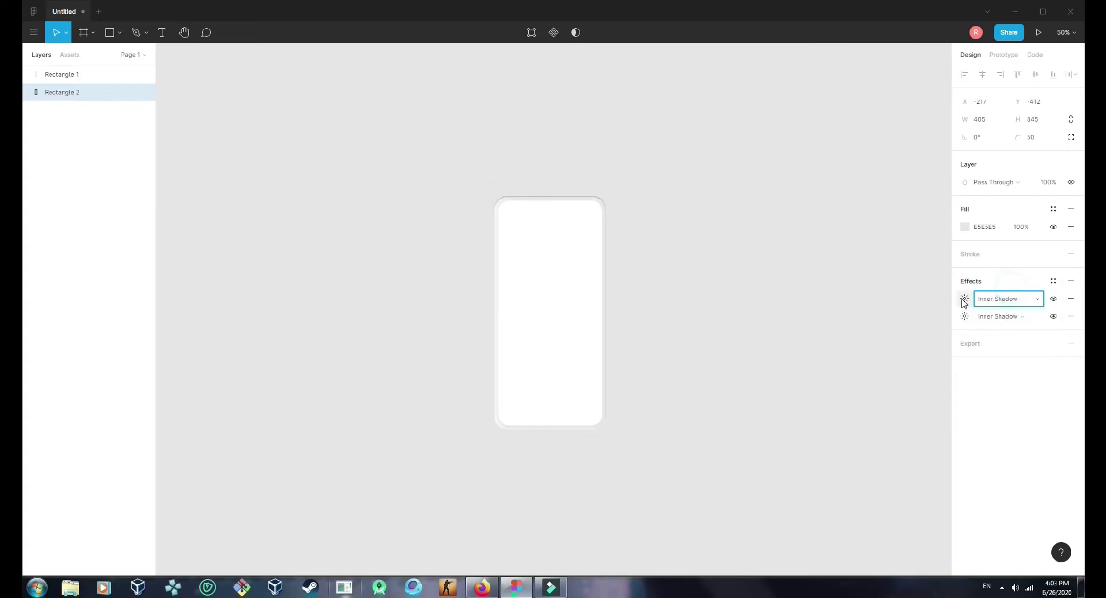
pyautogui.click(964, 300)
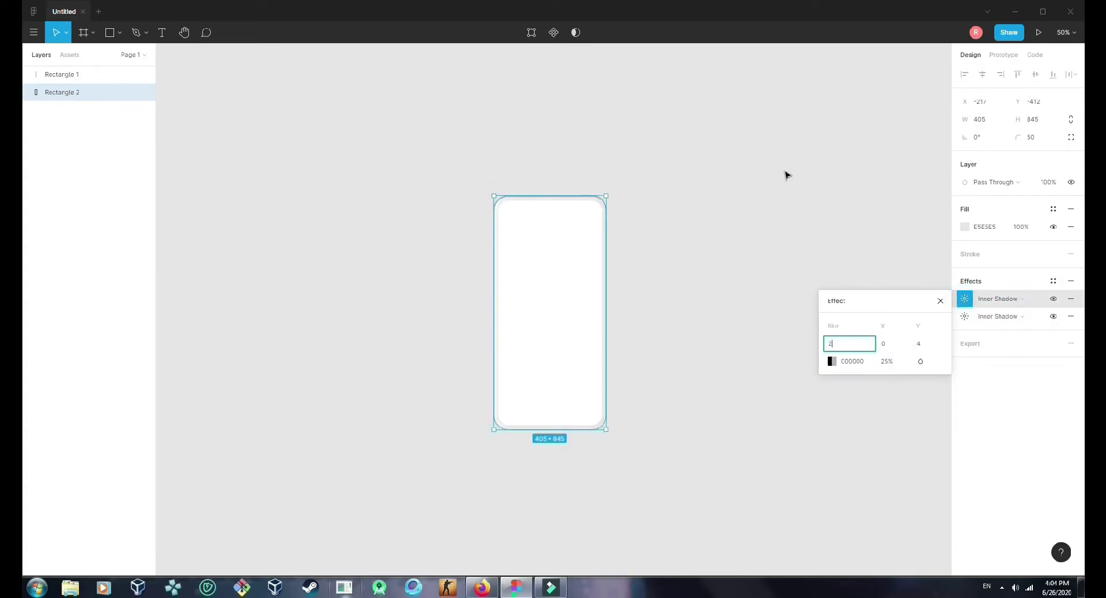
pyautogui.press('Tab')
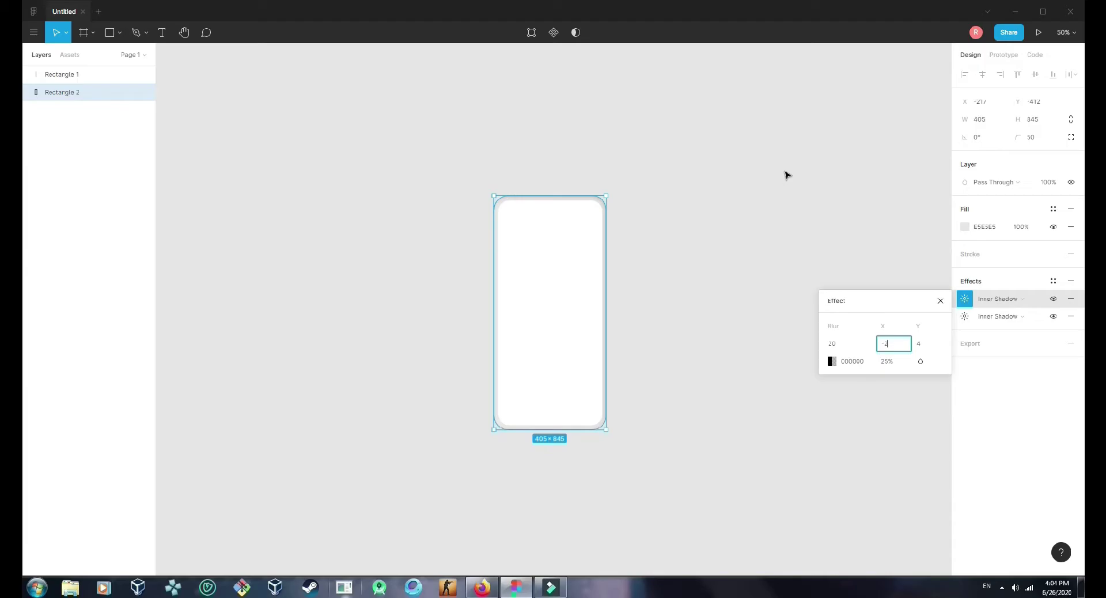
pyautogui.press('Tab')
pyautogui.write('-10')
pyautogui.click(784, 173)
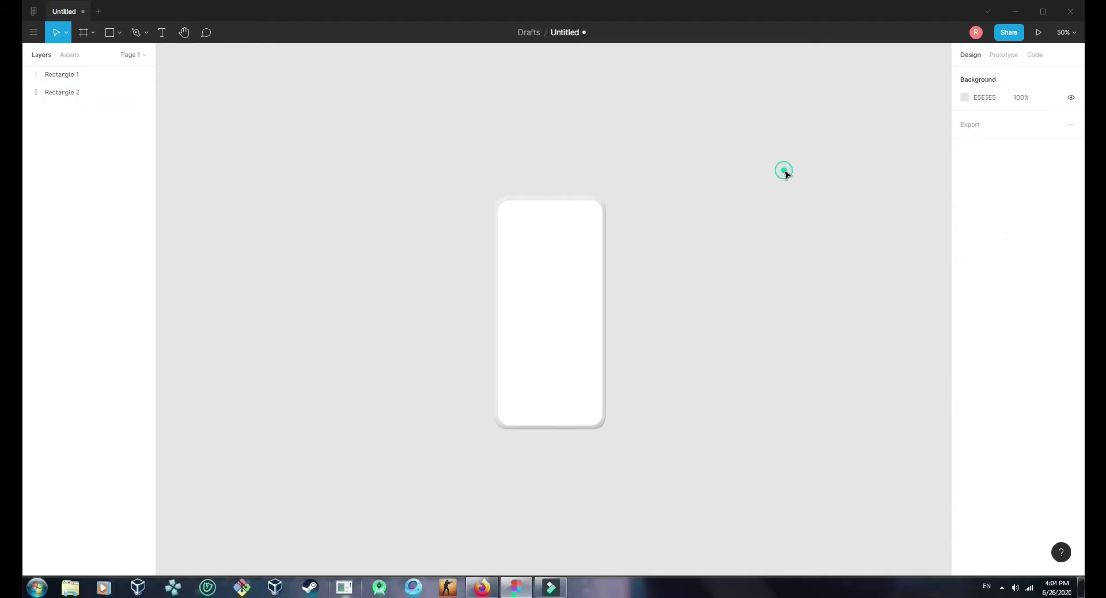
pyautogui.click(605, 325)
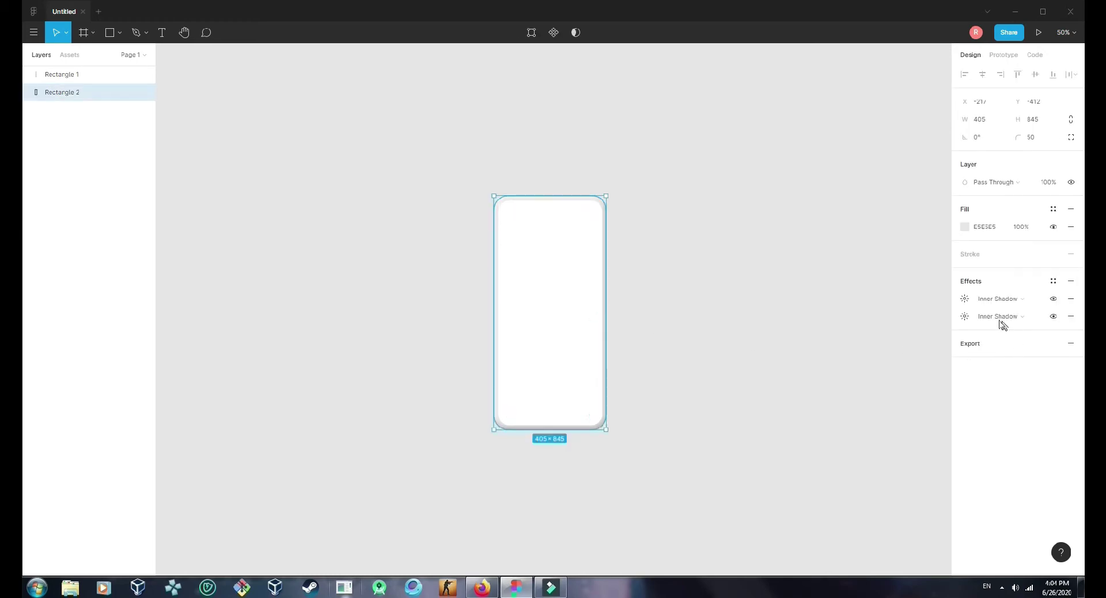
# Colour the second inner shadow light blue 98ACD9 at 100% opacity.
pyautogui.click(965, 300)
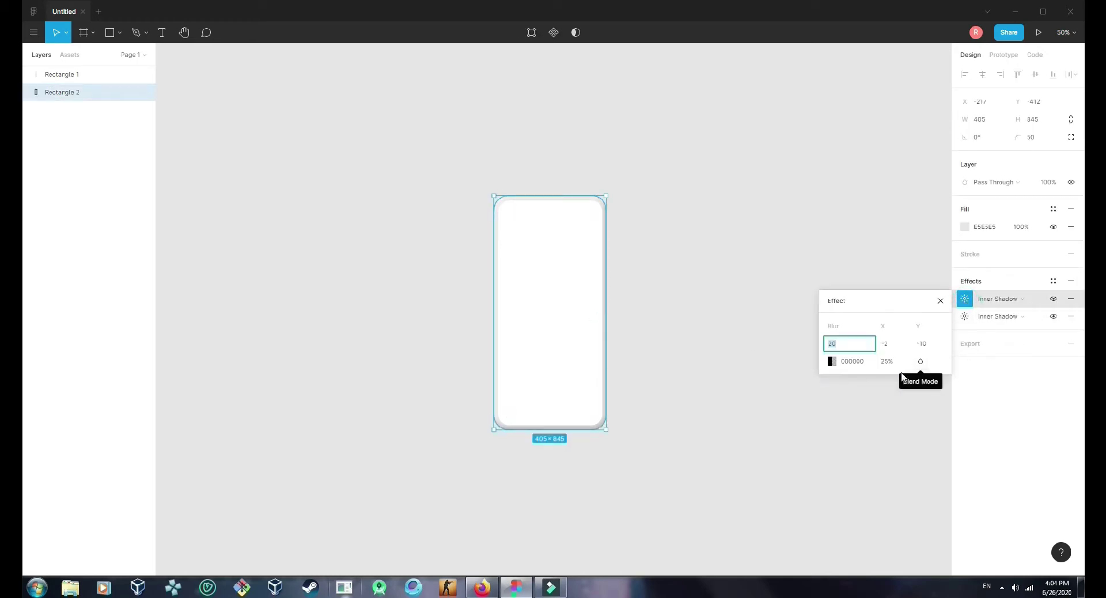
pyautogui.click(852, 362)
pyautogui.write('98a')
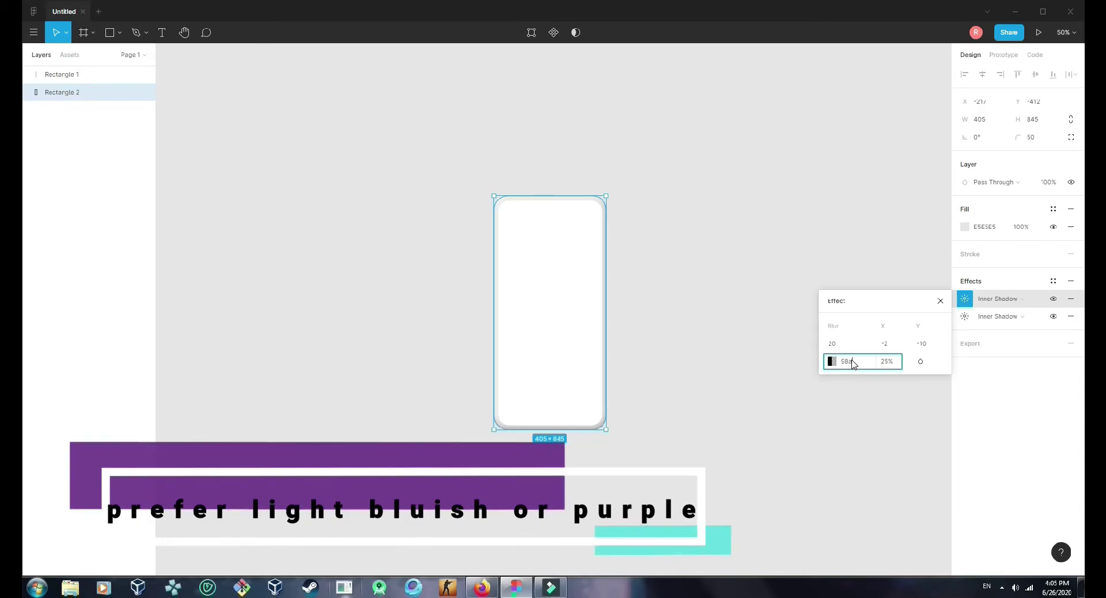
pyautogui.write('cd9')
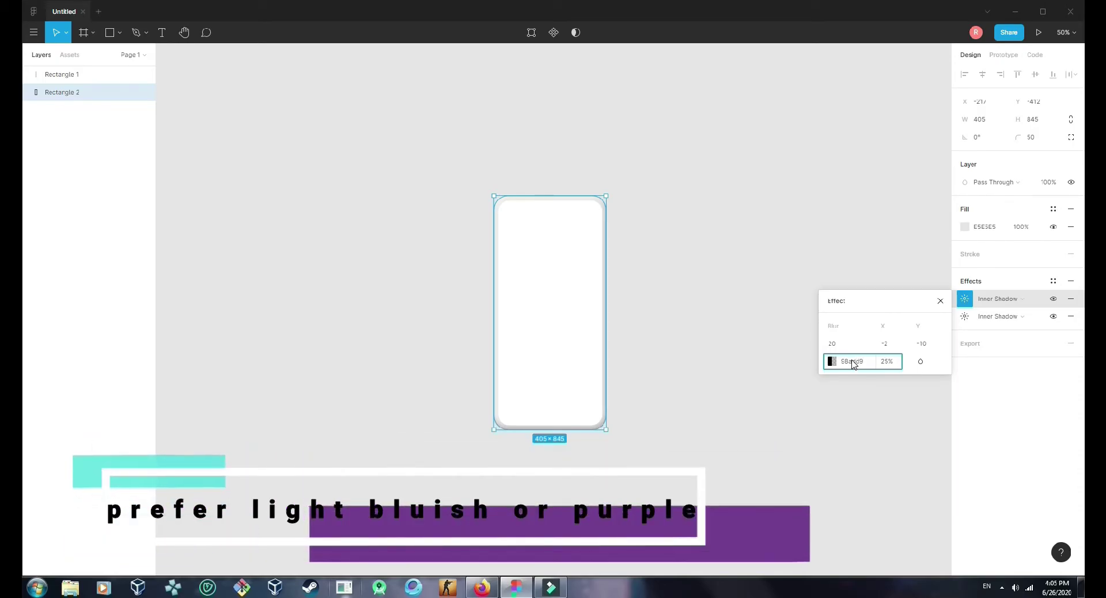
pyautogui.press('Return')
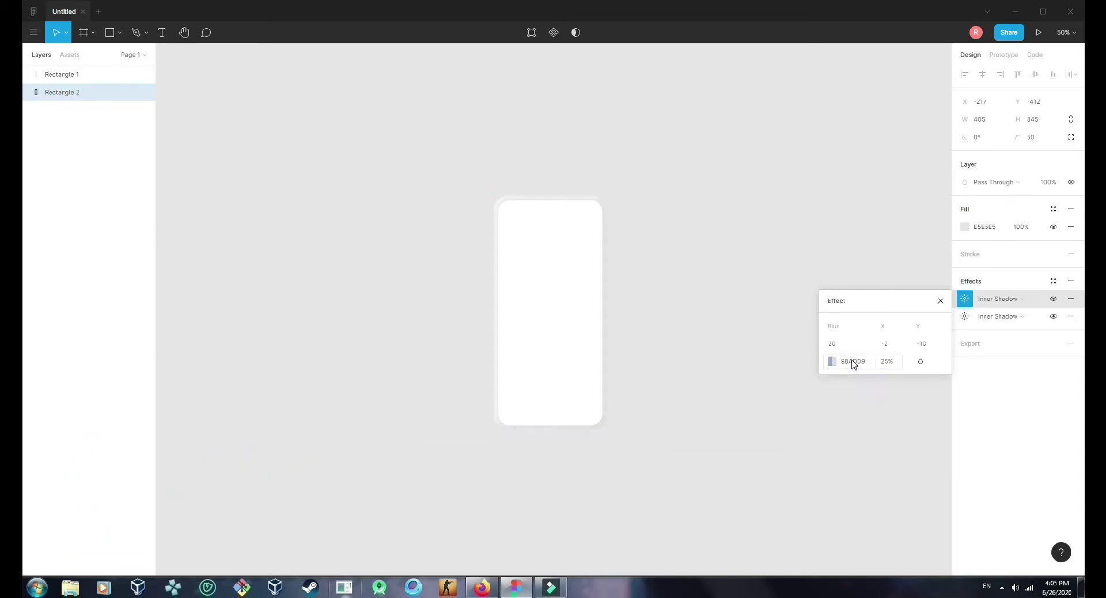
pyautogui.click(886, 361)
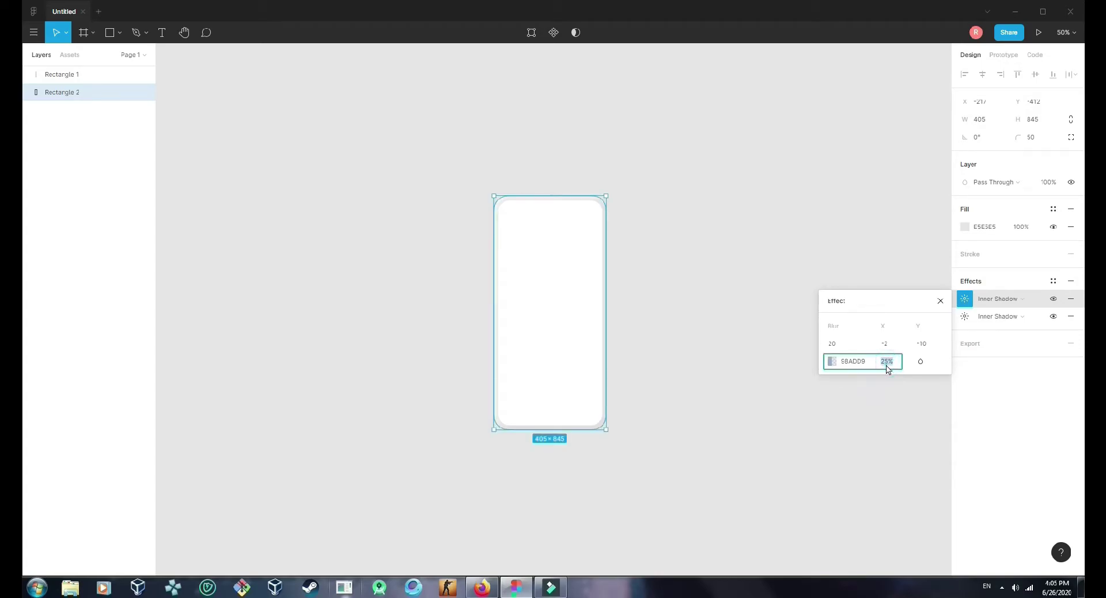
pyautogui.press('Return')
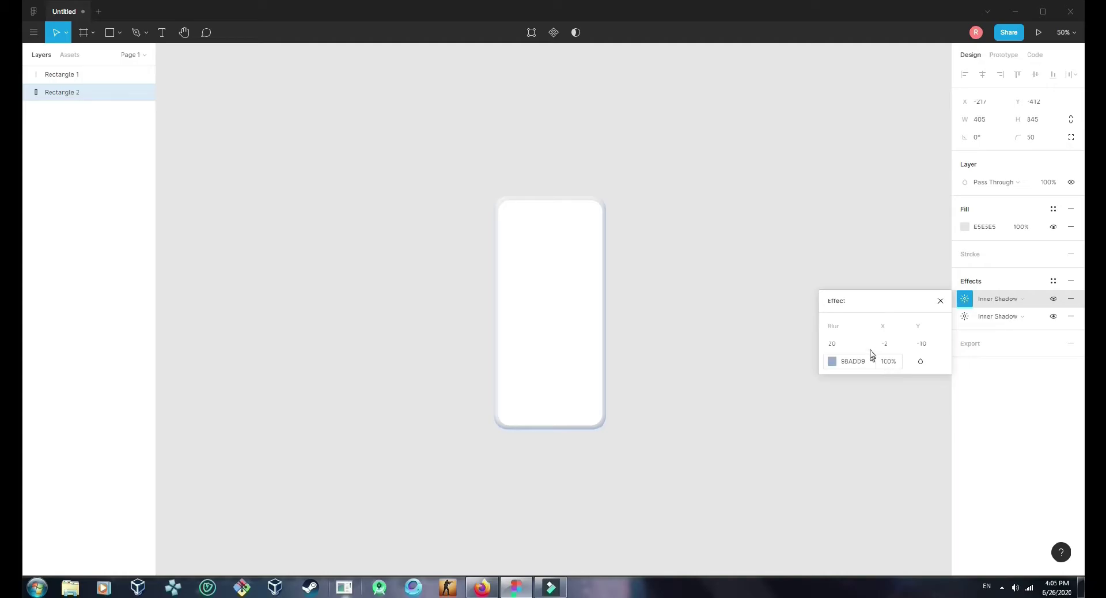
pyautogui.click(864, 221)
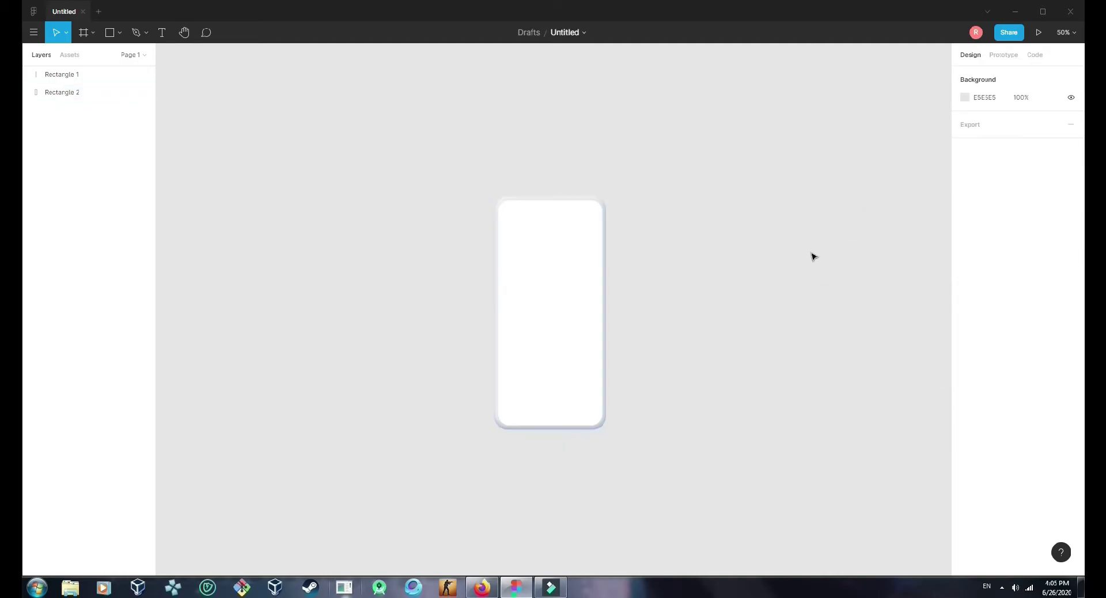
# Add a drop shadow with blur 80, X 45, Y 60 and colour 3857A6.
pyautogui.click(608, 284)
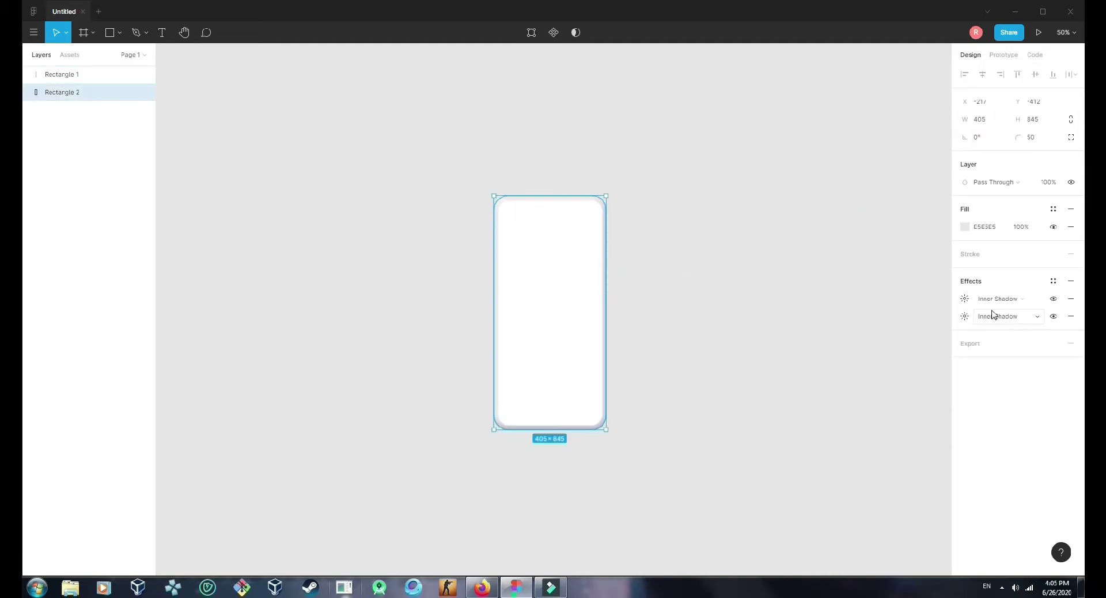
pyautogui.click(1072, 284)
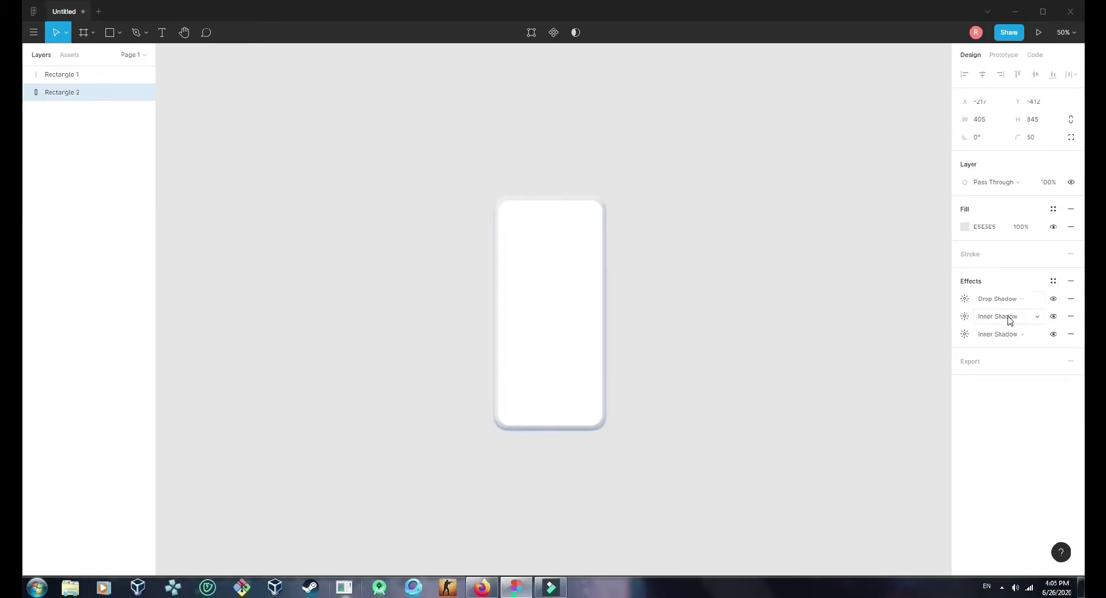
pyautogui.click(965, 299)
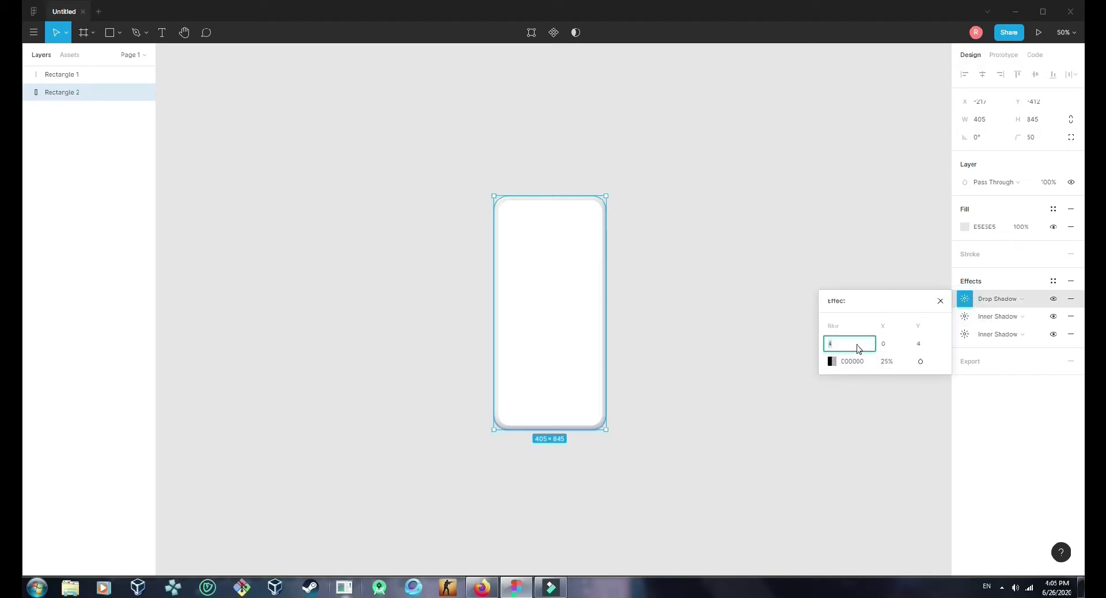
pyautogui.press('Tab')
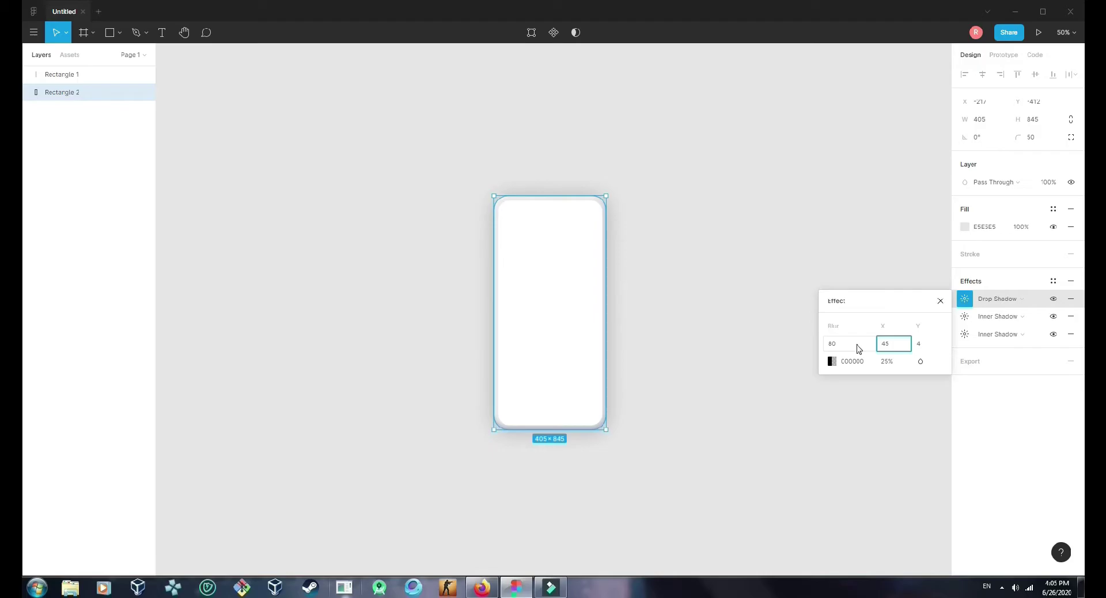
pyautogui.press('Tab')
pyautogui.write('60')
pyautogui.press('Return')
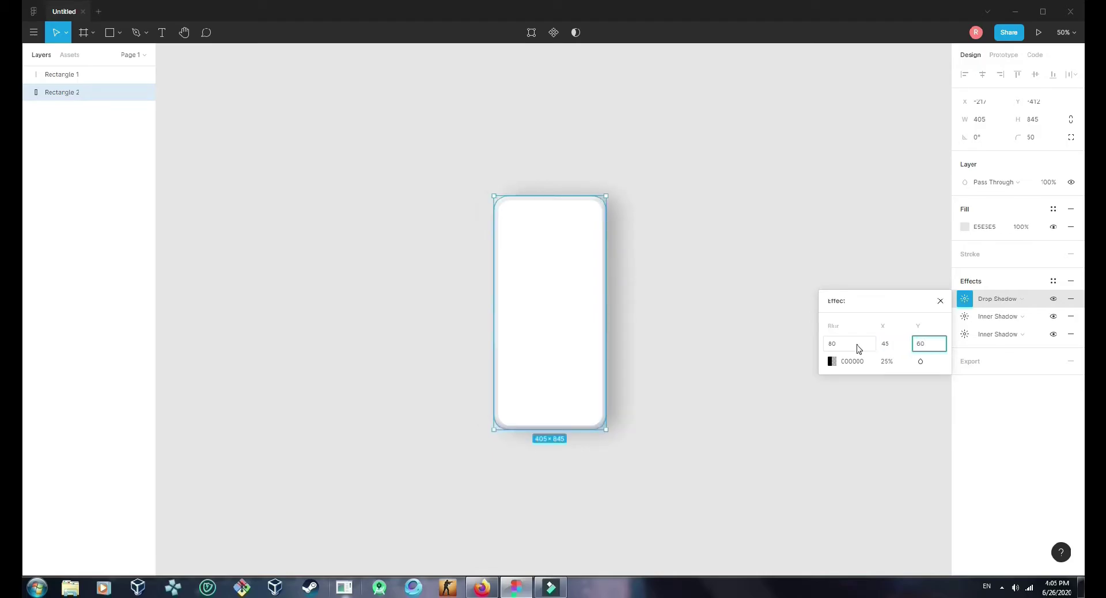
pyautogui.click(891, 362)
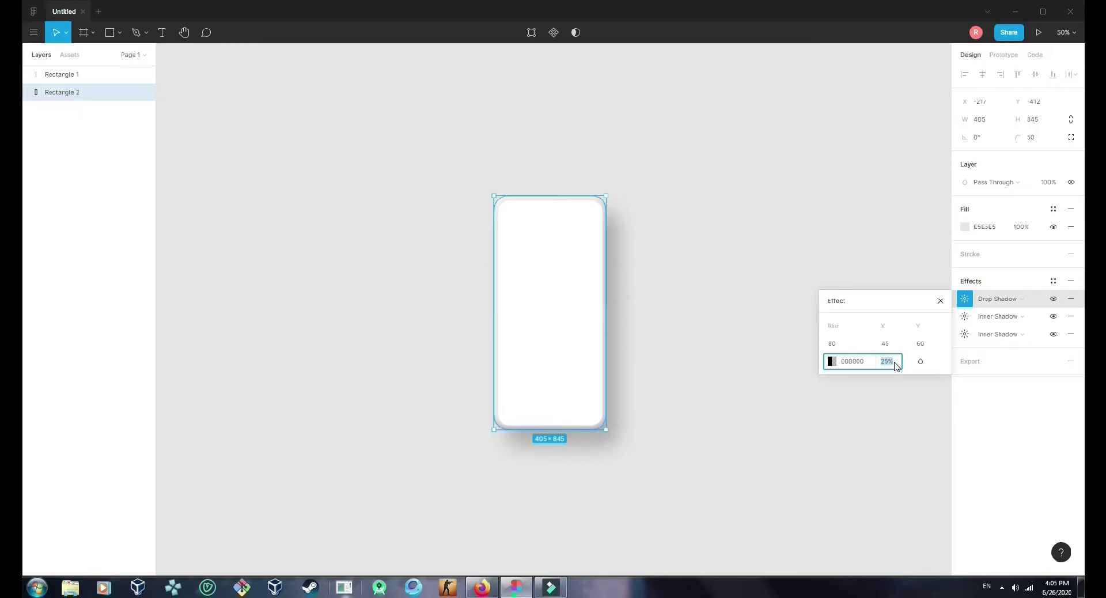
pyautogui.click(858, 364)
pyautogui.click(839, 419)
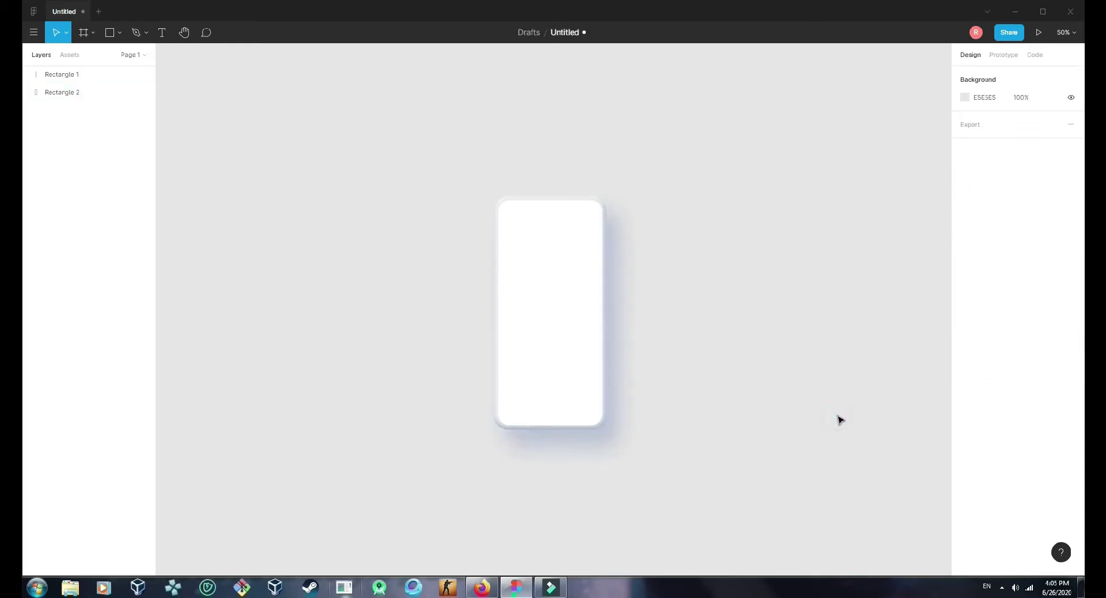
# Lower the drop shadow's opacity to 60%, then settle on 15%.
pyautogui.click(606, 323)
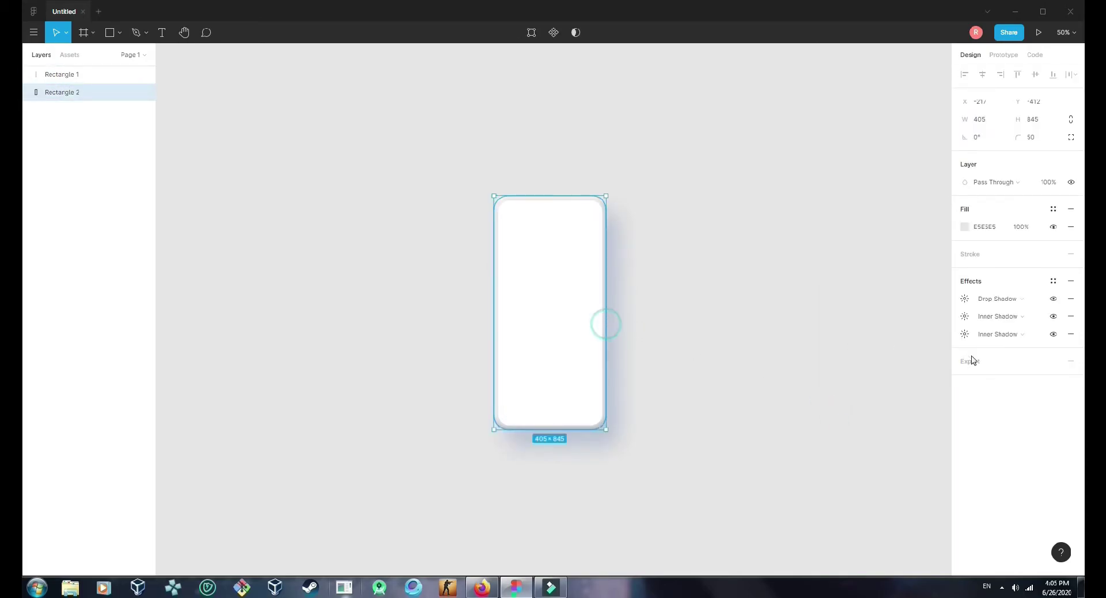
pyautogui.click(964, 299)
pyautogui.click(892, 361)
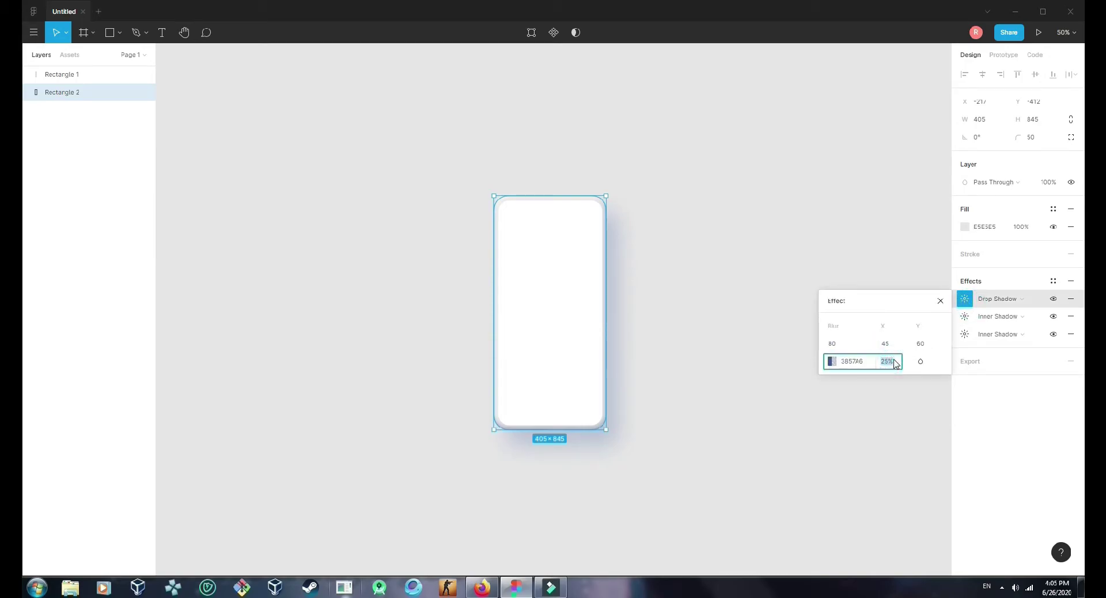
pyautogui.write('60')
pyautogui.press('Return')
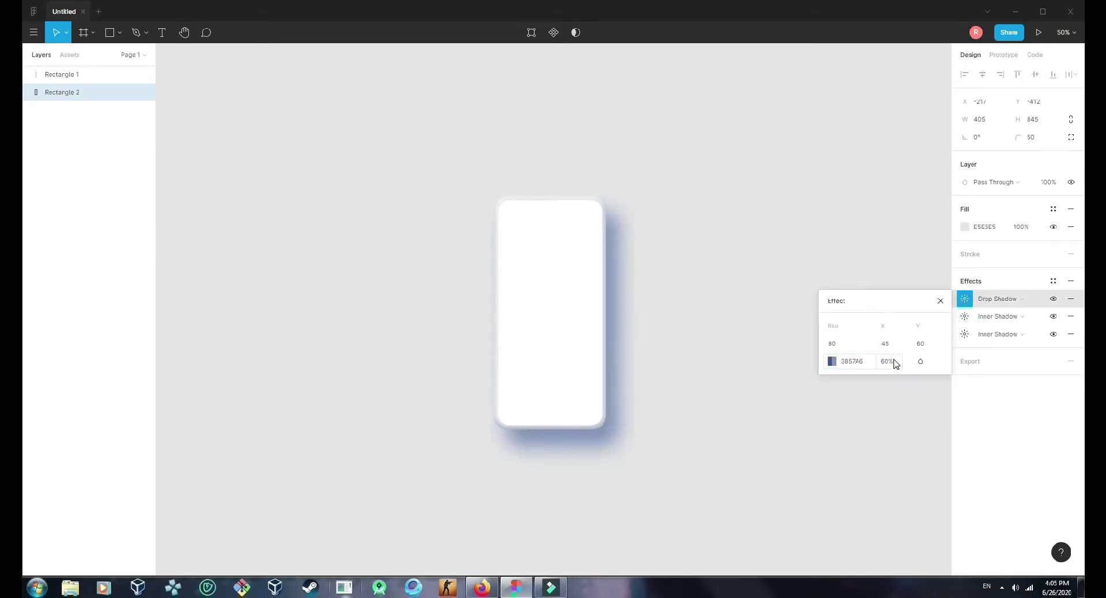
pyautogui.click(895, 361)
pyautogui.write('14')
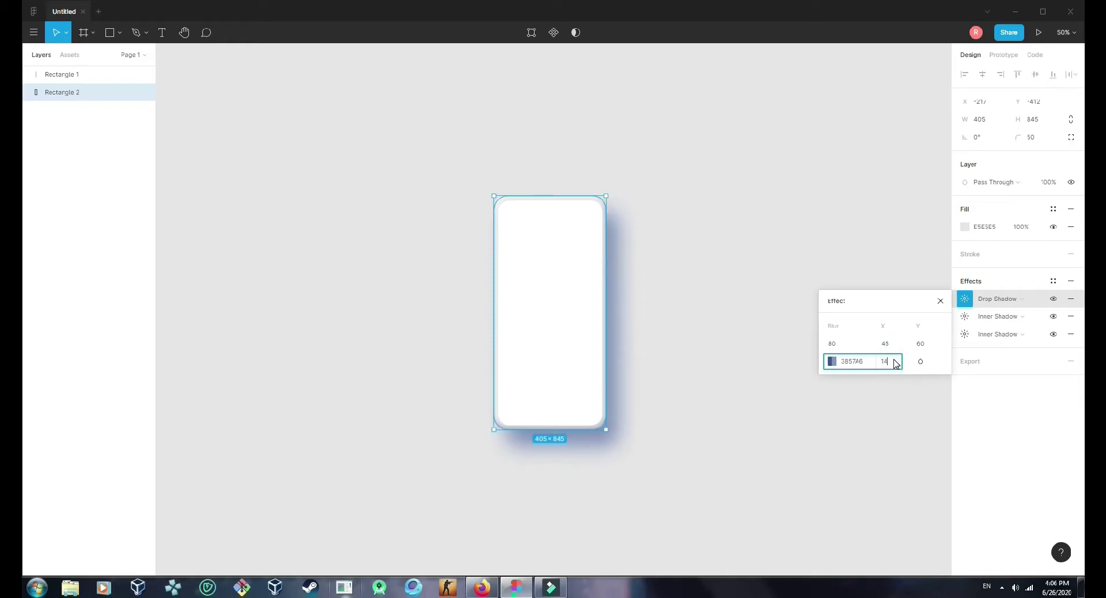
pyautogui.press('BackSpace')
pyautogui.write('5')
pyautogui.press('Return')
pyautogui.click(820, 251)
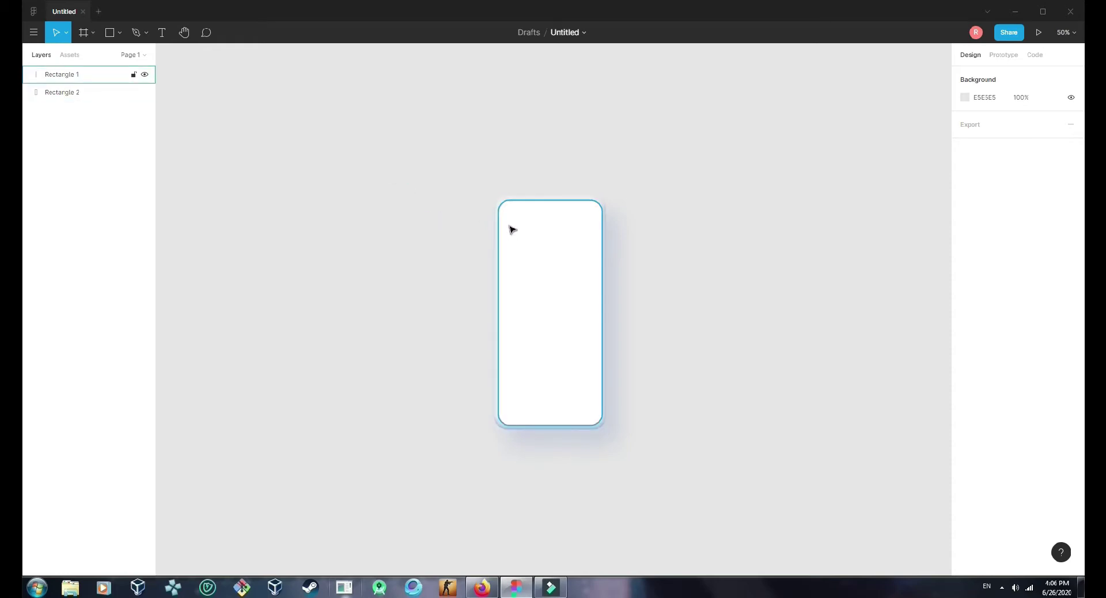
# Insert a standing figure from the Humaaans for Figma plugin.
pyautogui.click(119, 33)
pyautogui.click(262, 120)
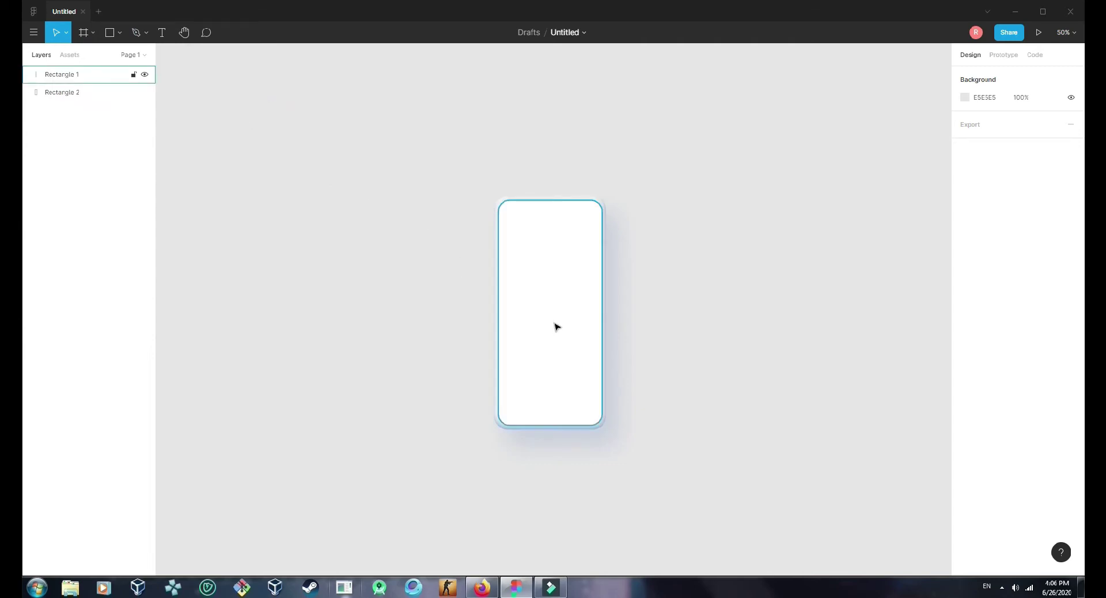
pyautogui.rightClick(359, 231)
pyautogui.moveTo(379, 269)
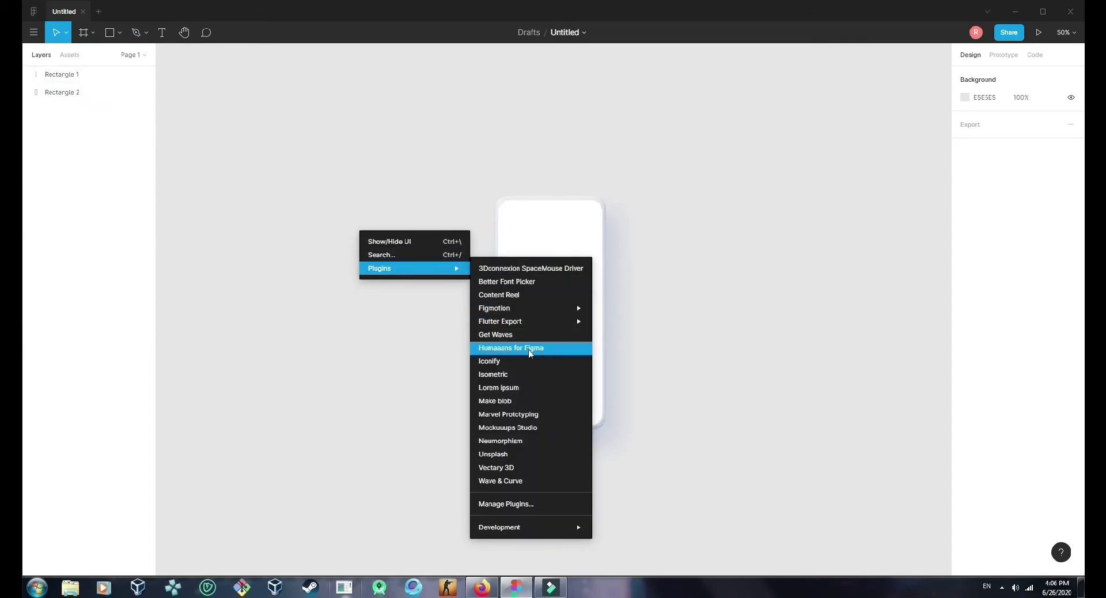
pyautogui.click(518, 348)
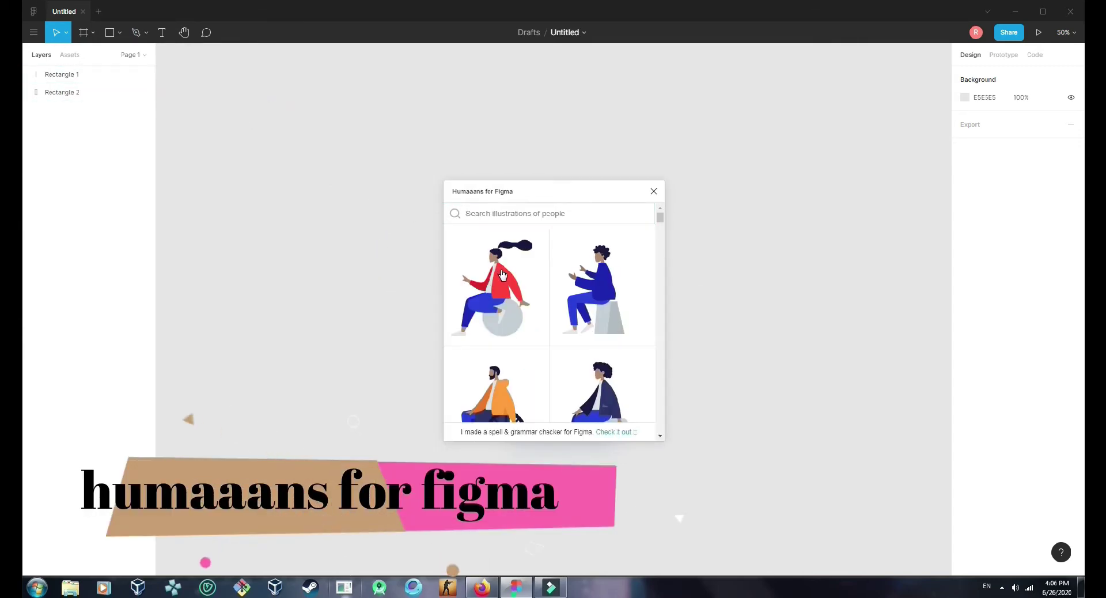
pyautogui.moveTo(660, 217); pyautogui.dragTo(661, 257)
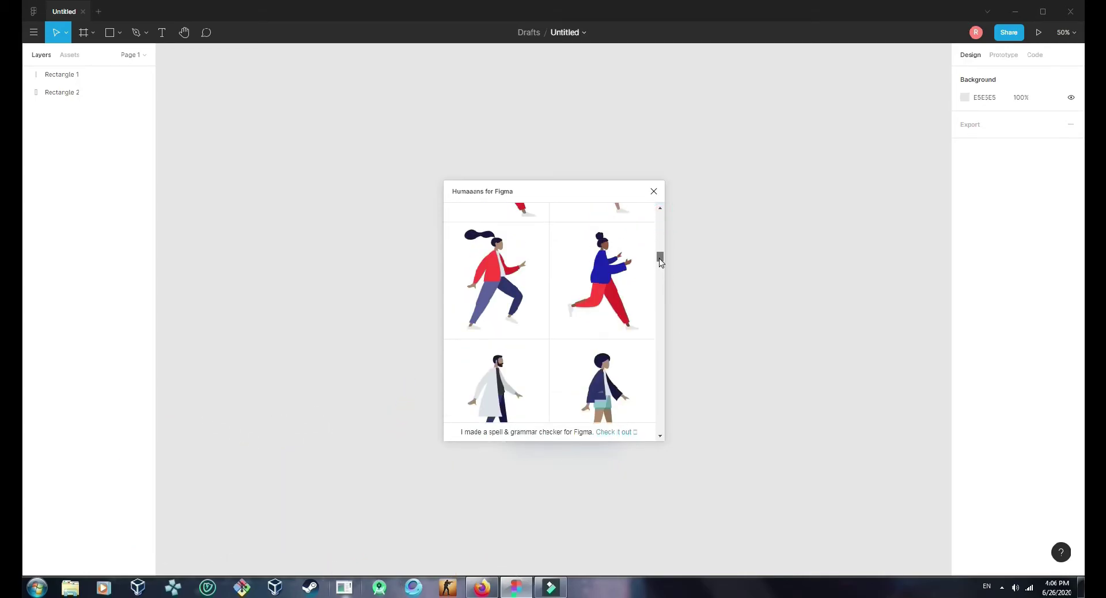
pyautogui.click(660, 212)
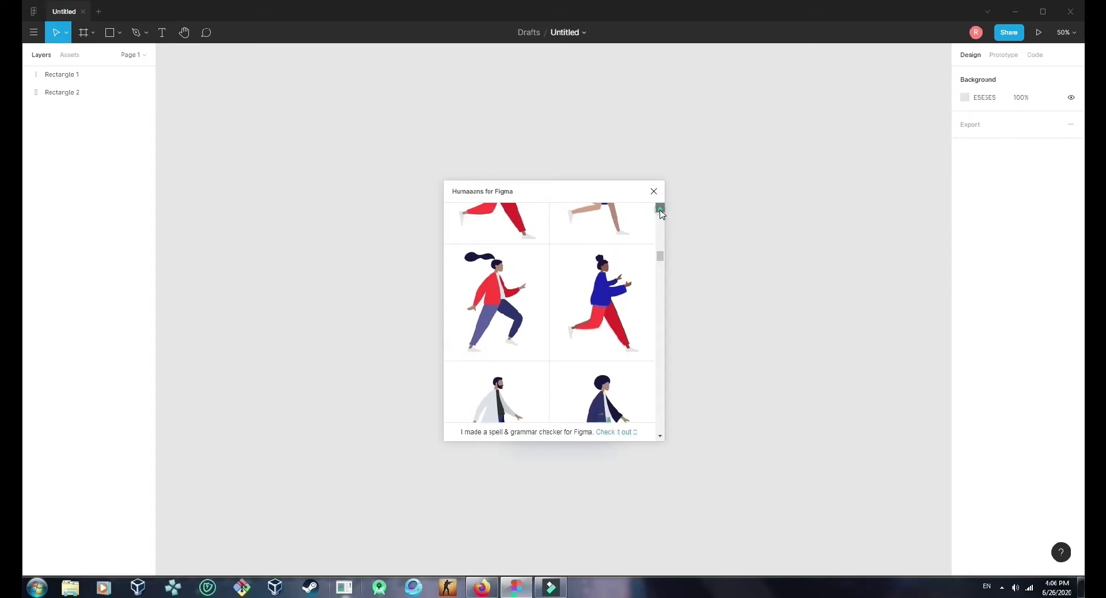
pyautogui.click(660, 212)
pyautogui.click(660, 212)
pyautogui.click(661, 212)
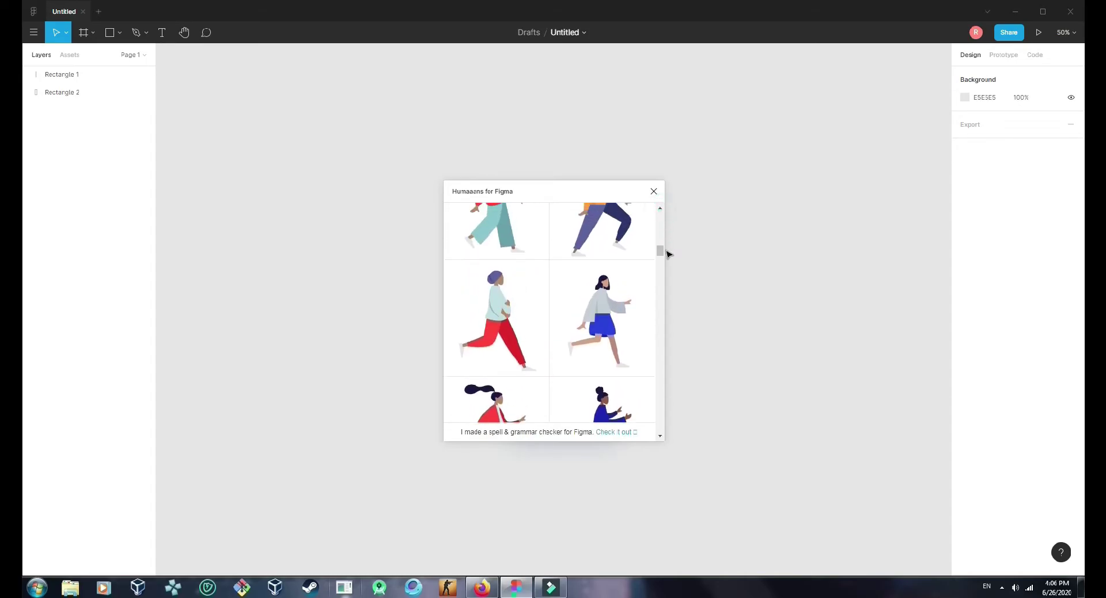
pyautogui.moveTo(663, 254); pyautogui.dragTo(663, 246)
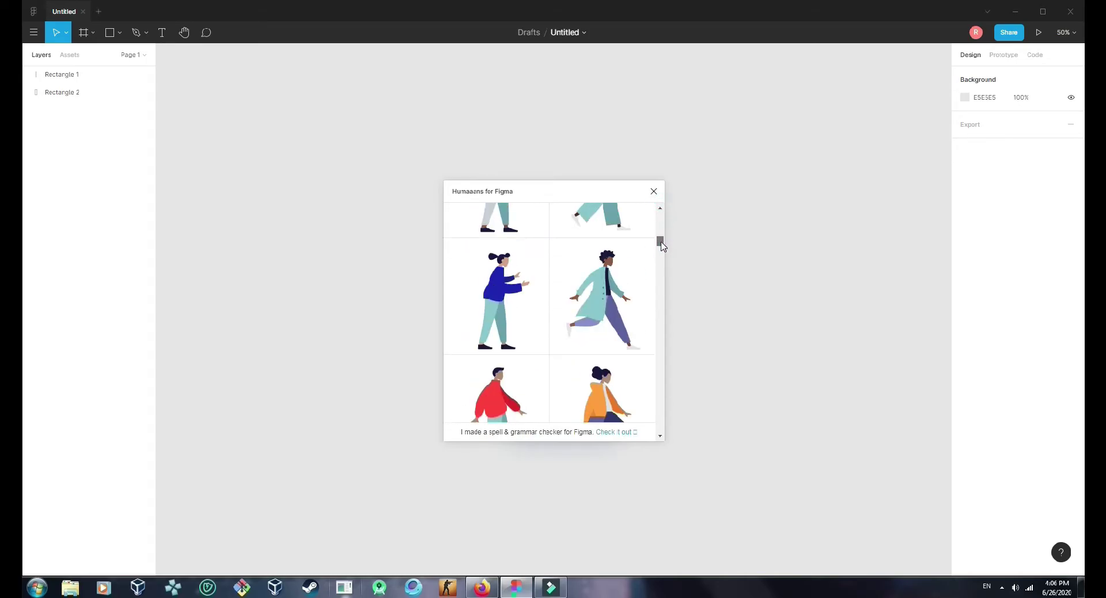
pyautogui.click(524, 292)
pyautogui.click(653, 192)
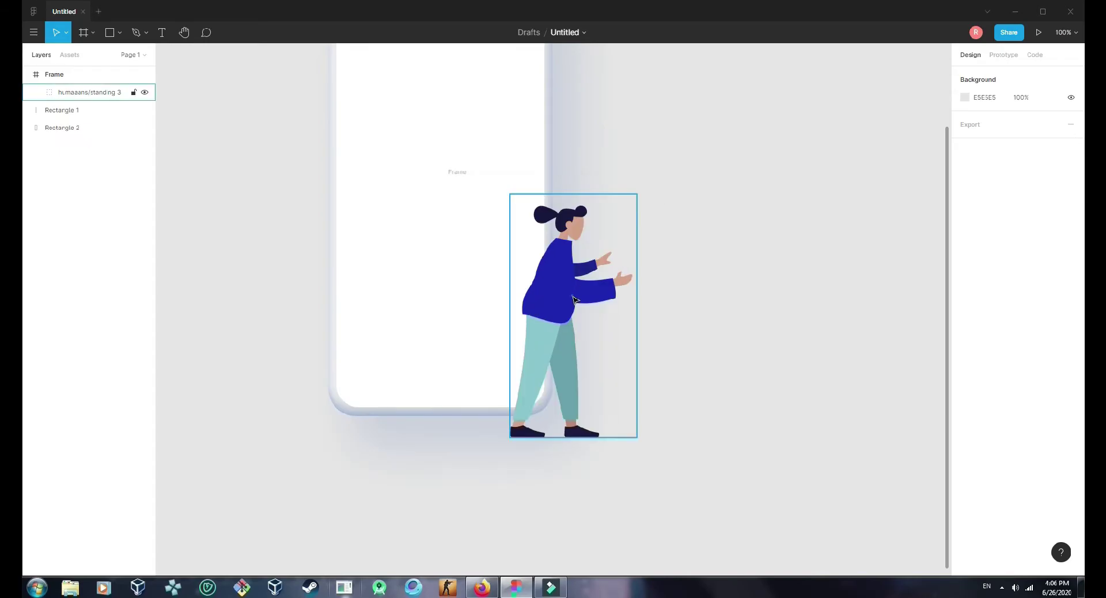
# Move the standing figure beside the phone and delete its empty frame.
pyautogui.moveTo(574, 298); pyautogui.dragTo(740, 298)
pyautogui.click(515, 277)
pyautogui.press('Delete')
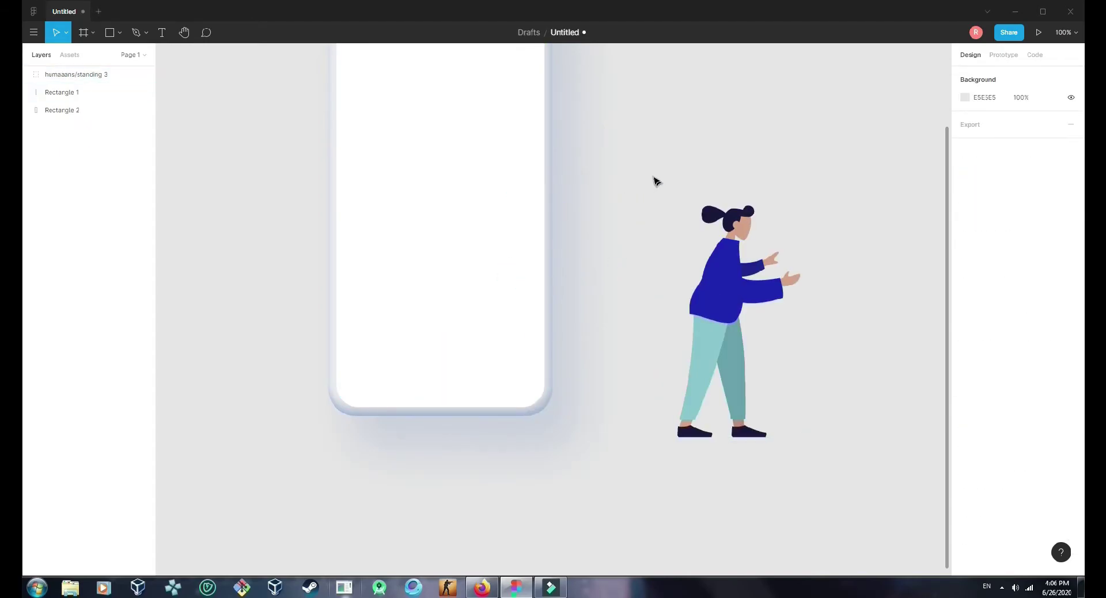
# Insert a seated Humaaans figure from the plugin.
pyautogui.rightClick(654, 181)
pyautogui.moveTo(677, 212)
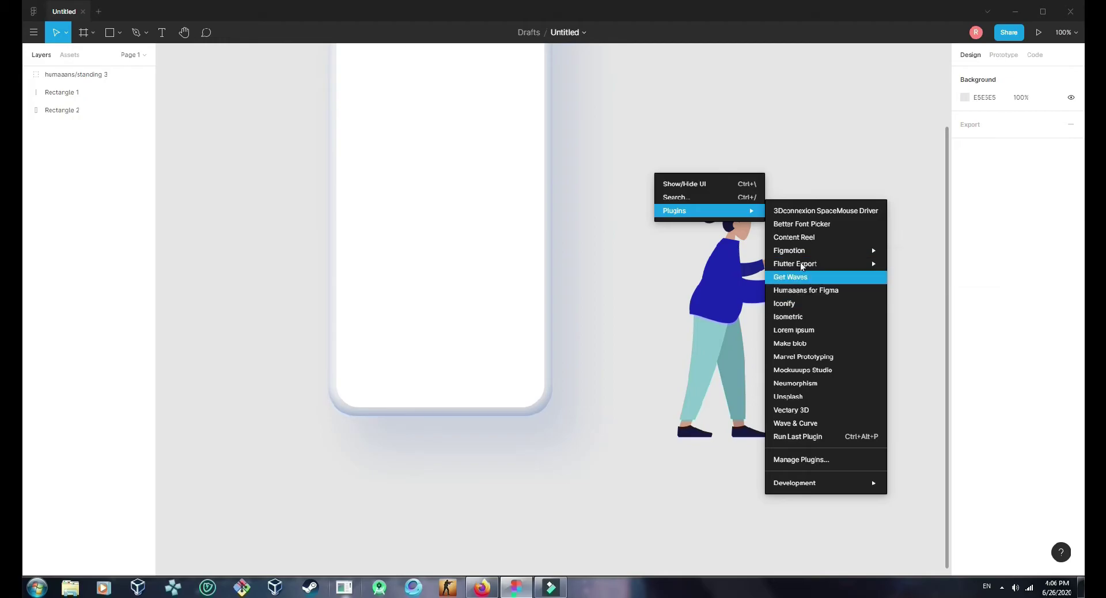
pyautogui.click(804, 290)
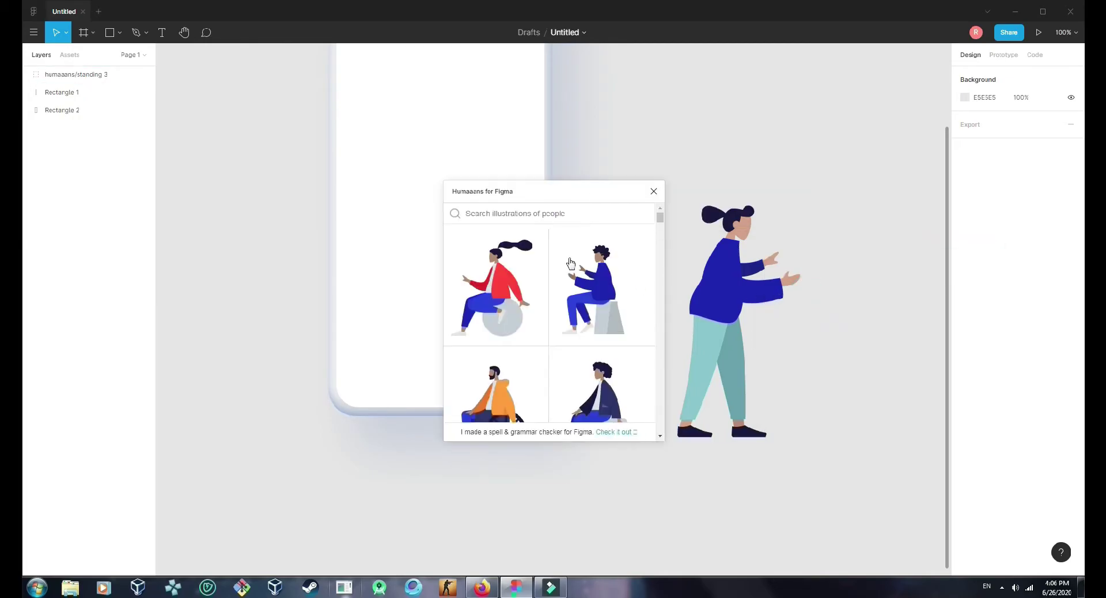
pyautogui.click(570, 263)
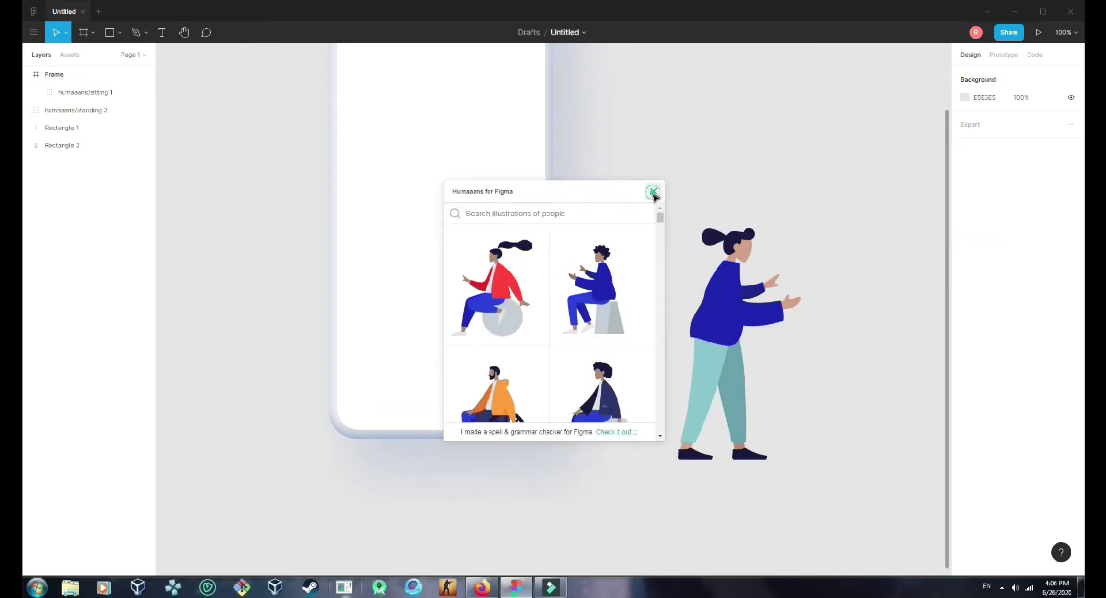
# Pull the seated figure out of its frame, delete the empty frame, and park it below the phone.
pyautogui.click(653, 192)
pyautogui.moveTo(543, 308); pyautogui.dragTo(709, 210)
pyautogui.click(558, 302)
pyautogui.press('Delete')
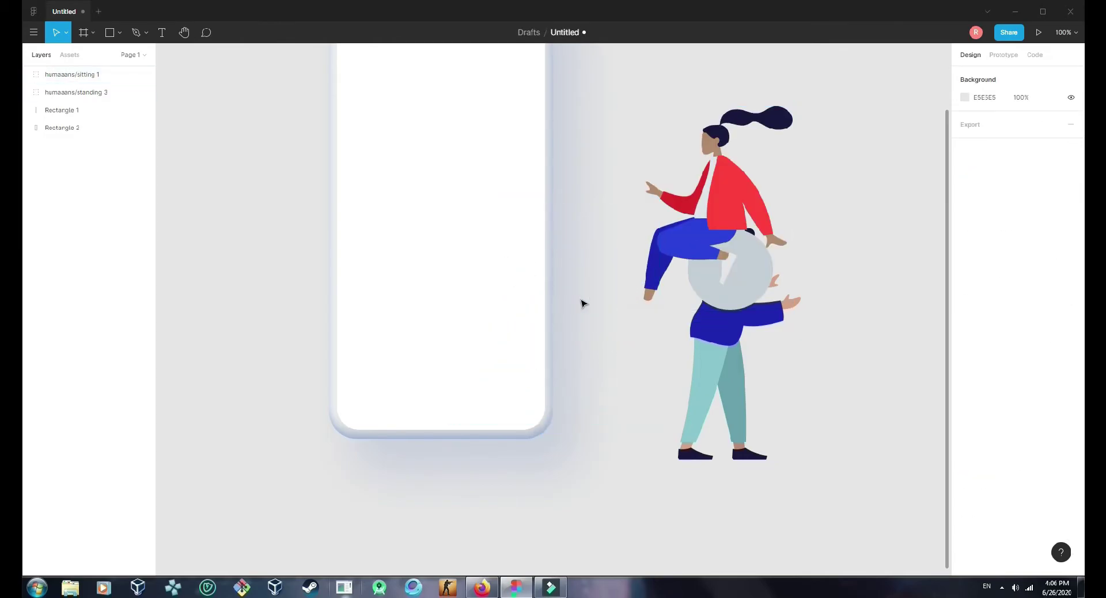
pyautogui.press('-')
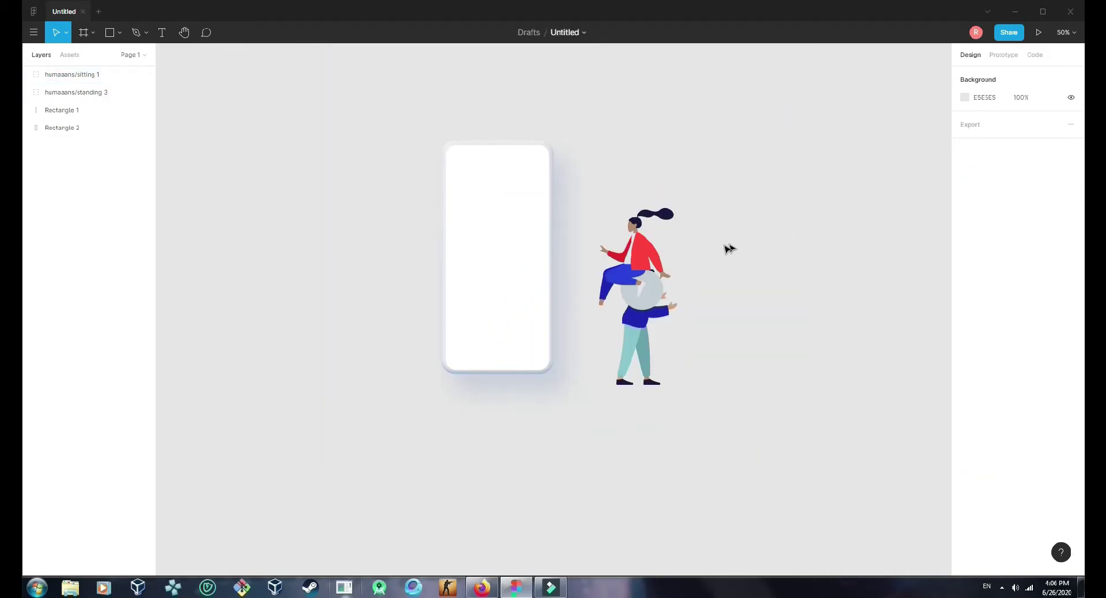
pyautogui.moveTo(642, 277); pyautogui.dragTo(518, 474)
# Shrink the standing and seated figures and place them side by side on the phone.
pyautogui.click(649, 325)
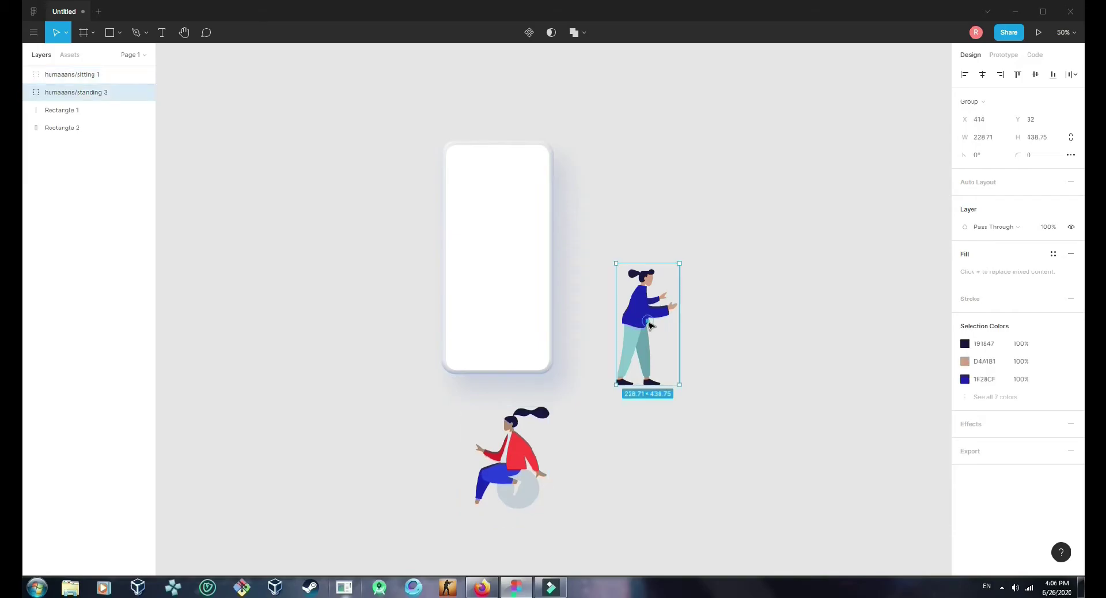
pyautogui.moveTo(649, 326); pyautogui.dragTo(338, 292)
pyautogui.click(360, 328)
pyautogui.moveTo(311, 256); pyautogui.dragTo(461, 239)
pyautogui.moveTo(499, 465); pyautogui.dragTo(526, 462)
pyautogui.moveTo(593, 441); pyautogui.dragTo(652, 412)
pyautogui.click(684, 417)
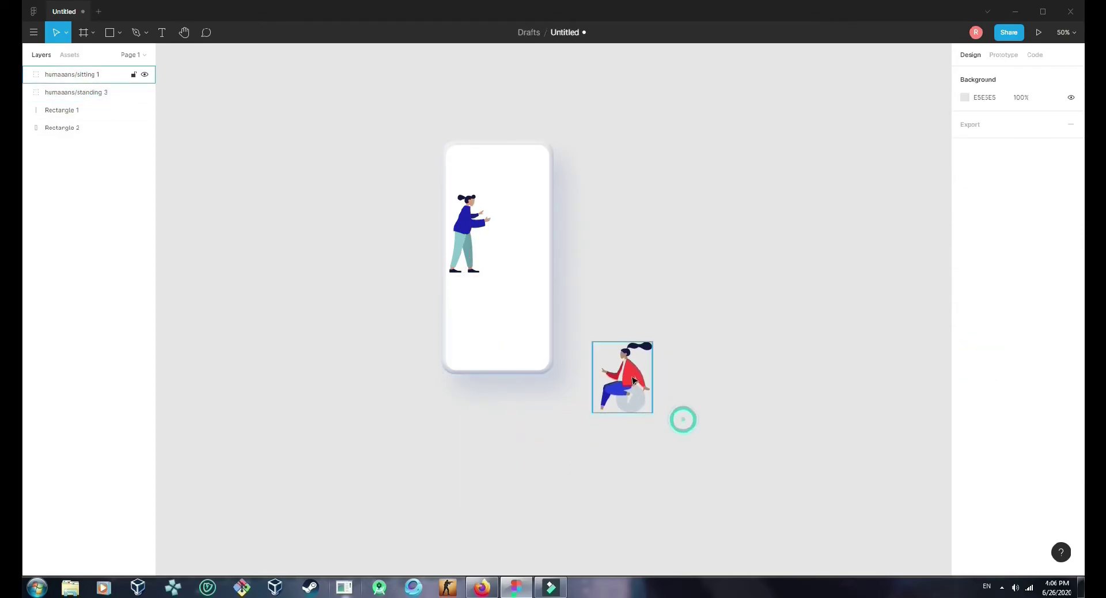
pyautogui.moveTo(631, 375); pyautogui.dragTo(516, 249)
# Narrow the seated figure to 197 wide.
pyautogui.click(656, 266)
pyautogui.click(467, 230)
pyautogui.click(626, 247)
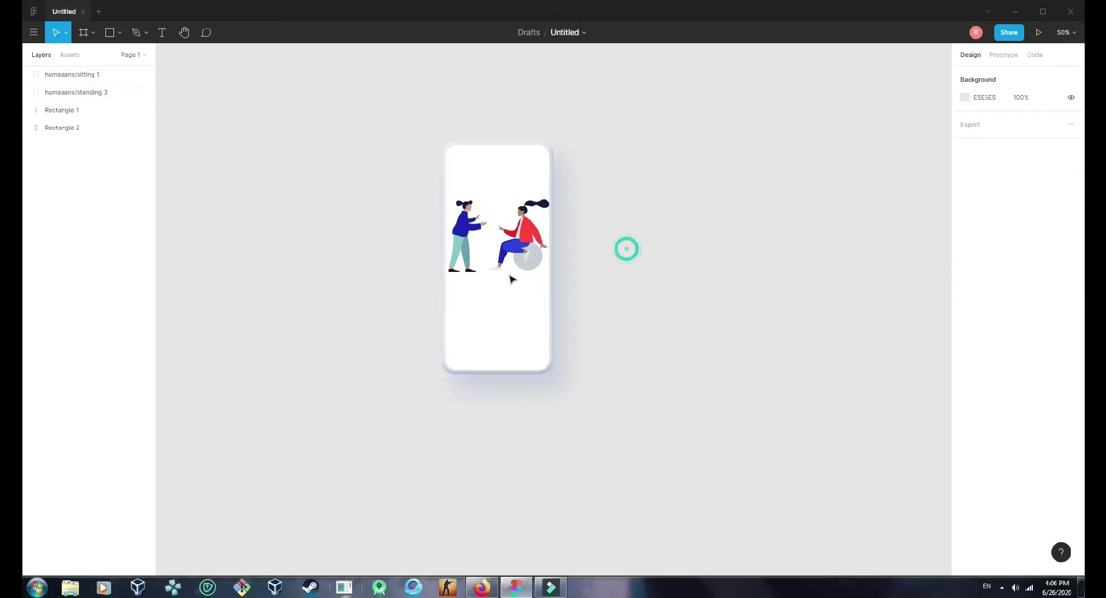
pyautogui.click(746, 262)
pyautogui.click(538, 219)
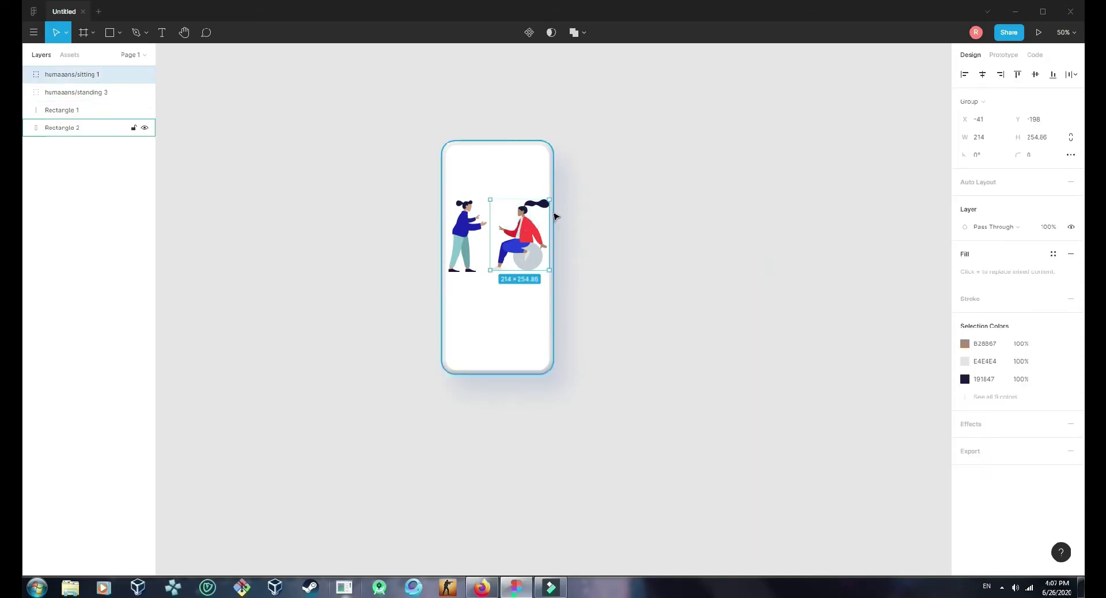
pyautogui.moveTo(546, 215); pyautogui.dragTo(545, 215)
pyautogui.click(603, 234)
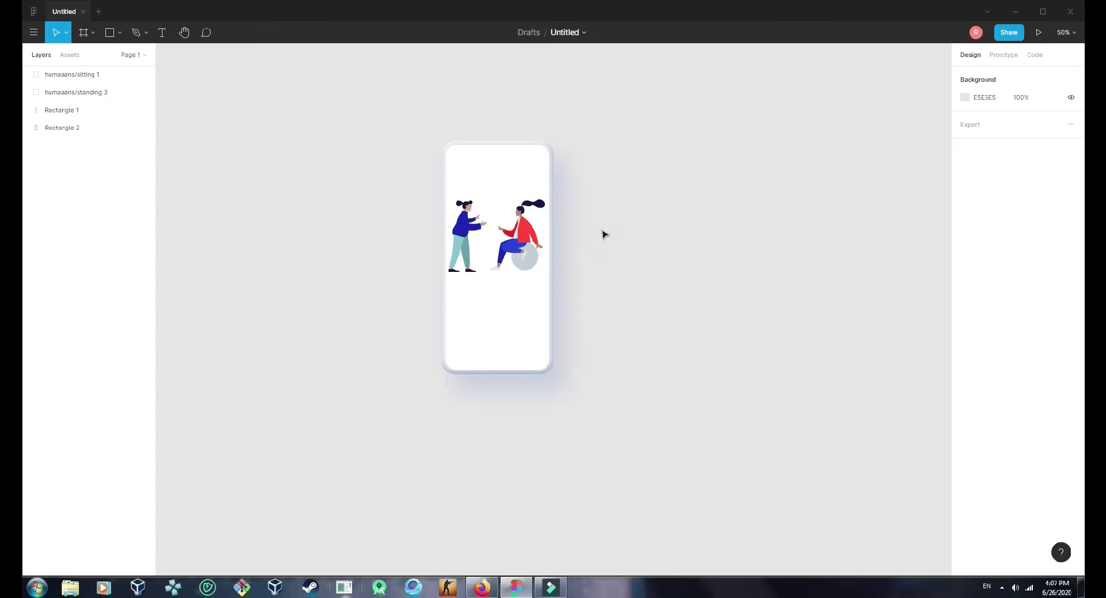
# Nudge the standing figure into place, then move both figures slightly up, centred near the screen top.
pyautogui.click(469, 236)
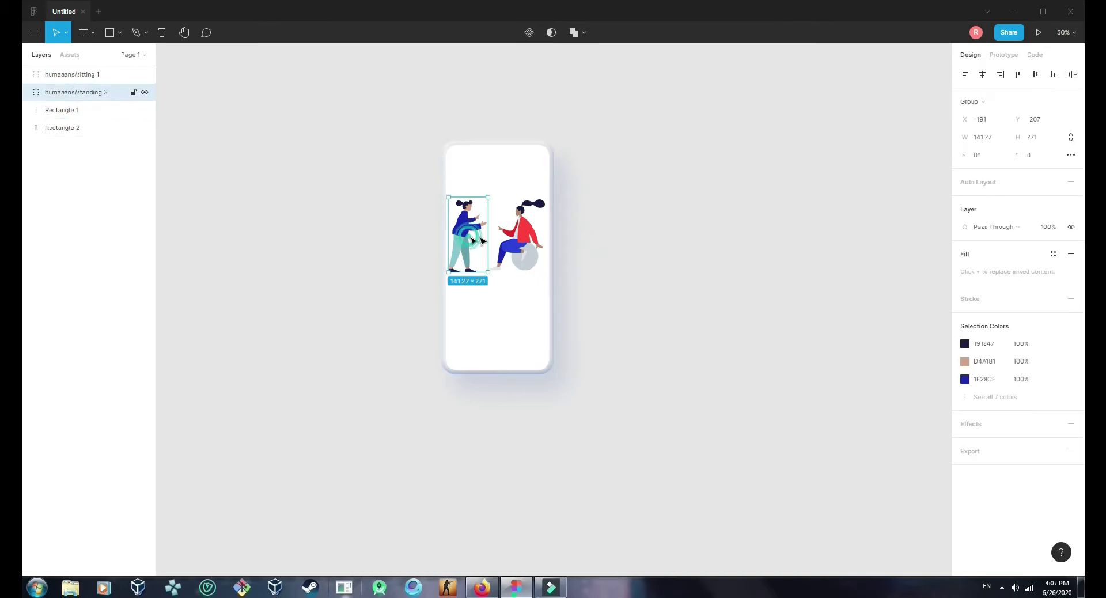
pyautogui.click(999, 124)
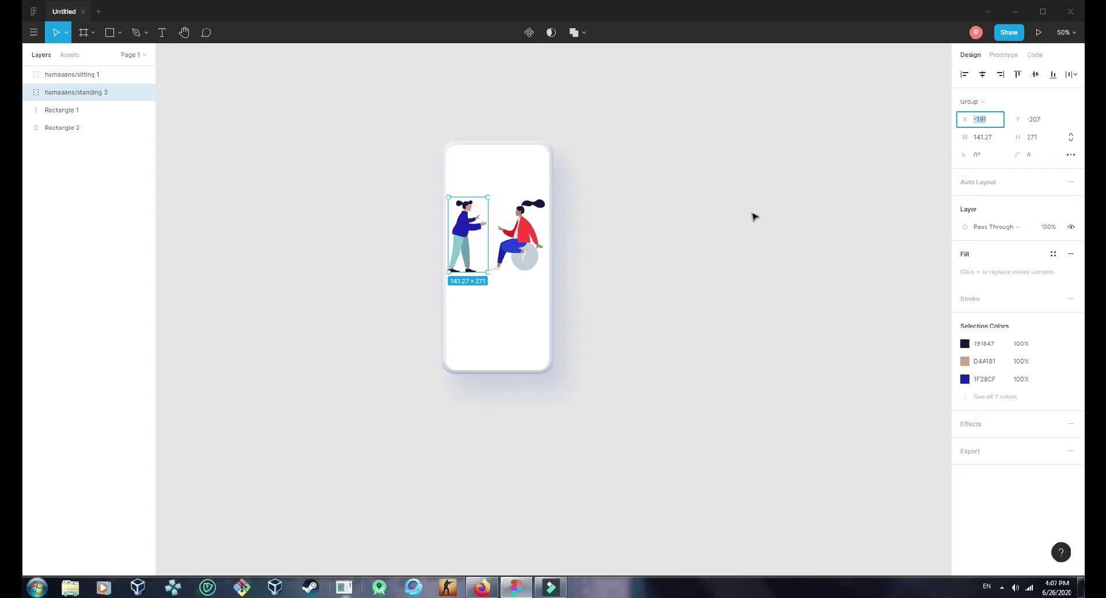
pyautogui.click(730, 214)
pyautogui.click(466, 233)
pyautogui.doubleClick(462, 234)
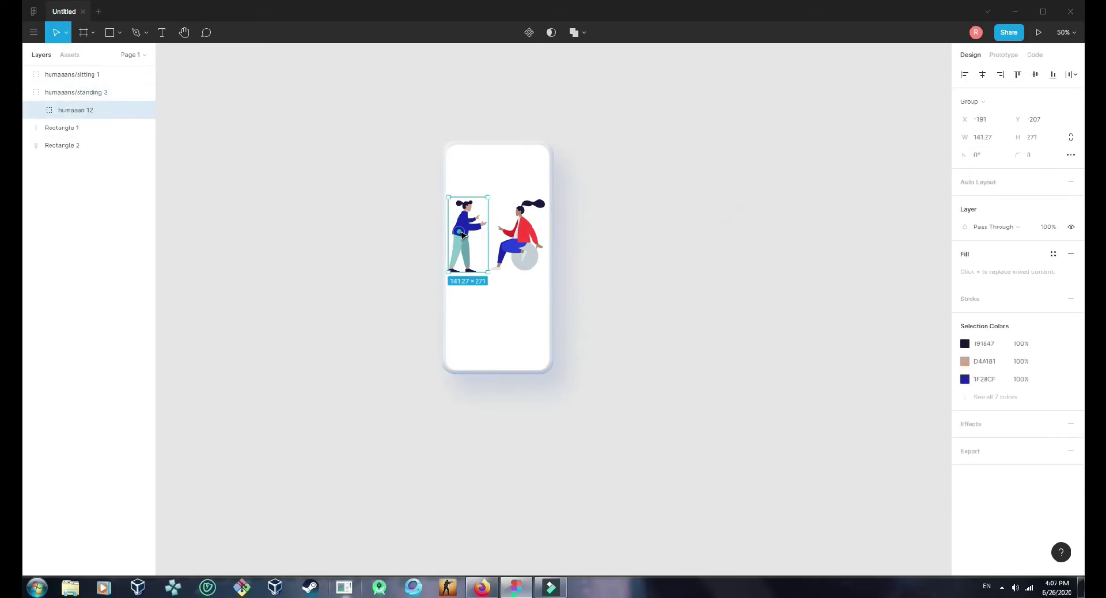
pyautogui.moveTo(463, 234); pyautogui.dragTo(465, 233)
pyautogui.click(694, 225)
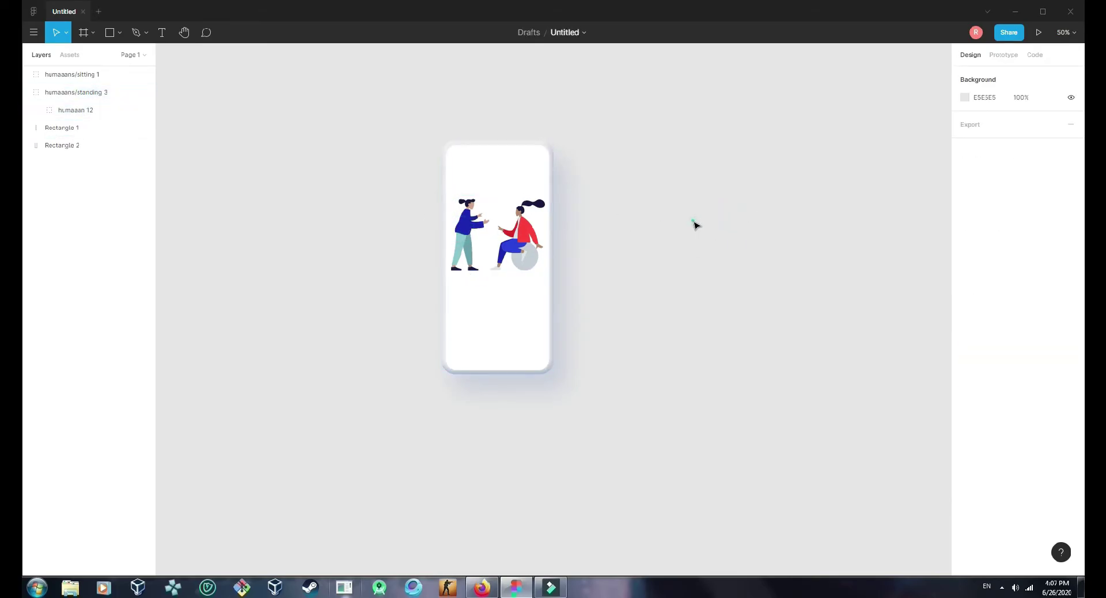
pyautogui.click(469, 245)
pyautogui.keyDown('shift'); pyautogui.click(519, 236); pyautogui.keyUp('shift')
pyautogui.moveTo(480, 244); pyautogui.dragTo(480, 226)
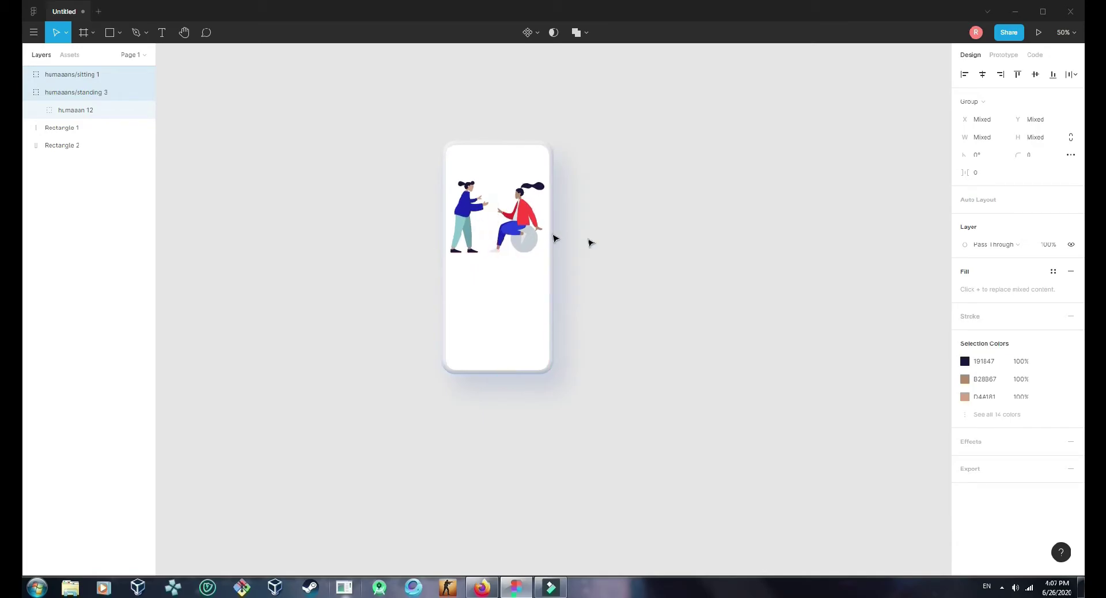
# Paste the getmentorship text as a new text layer below the figures.
pyautogui.click(671, 237)
pyautogui.click(161, 32)
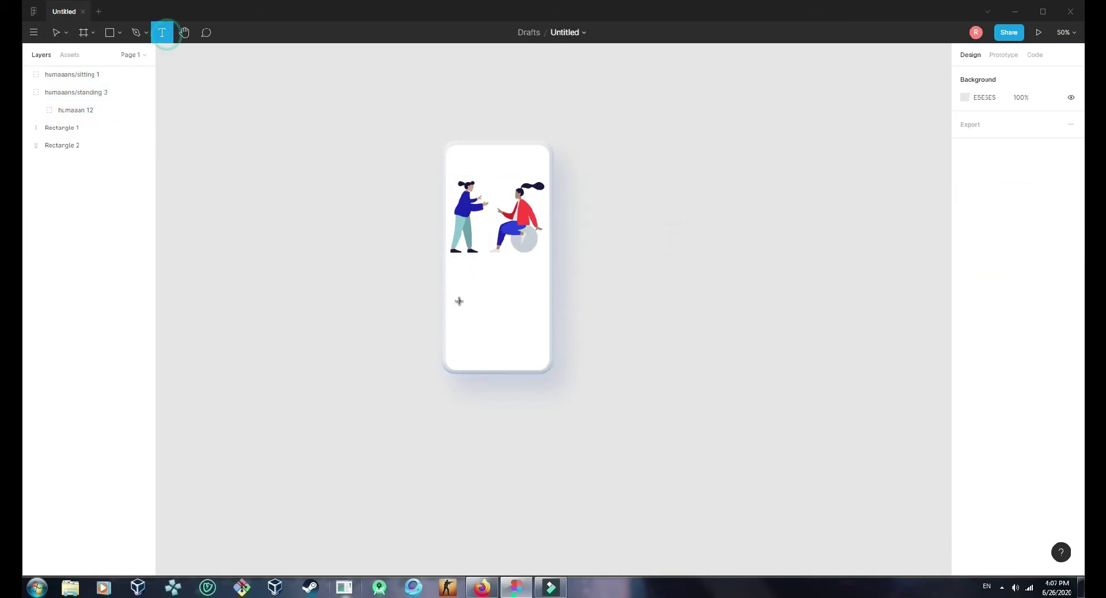
pyautogui.click(459, 282)
pyautogui.write('getmentorship')
pyautogui.press('Escape')
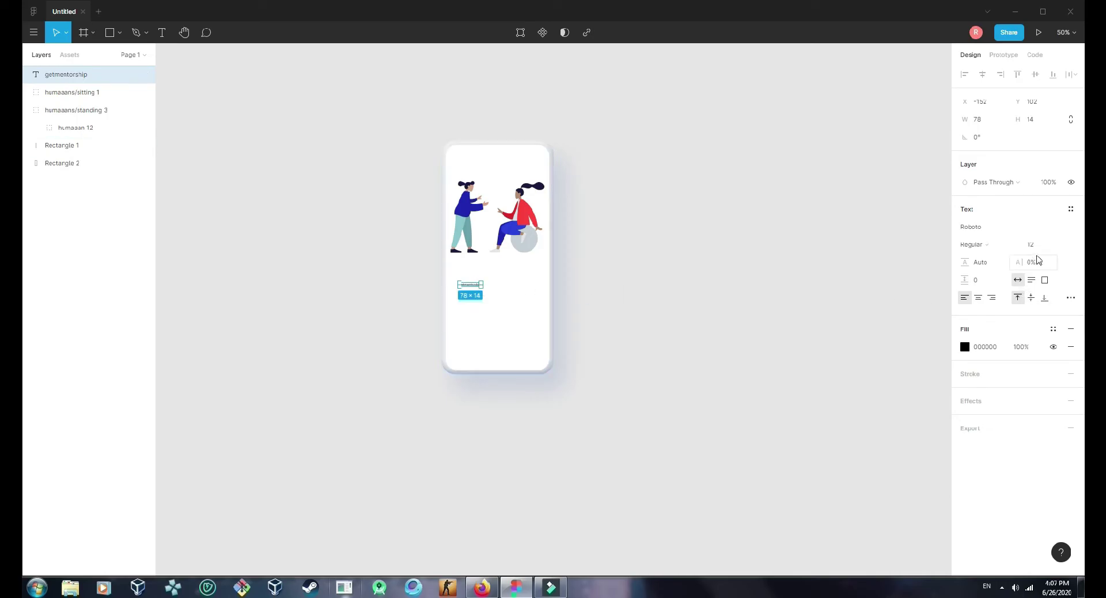
# Set the caption to size 36 and move it just beneath the illustration.
pyautogui.click(1063, 244)
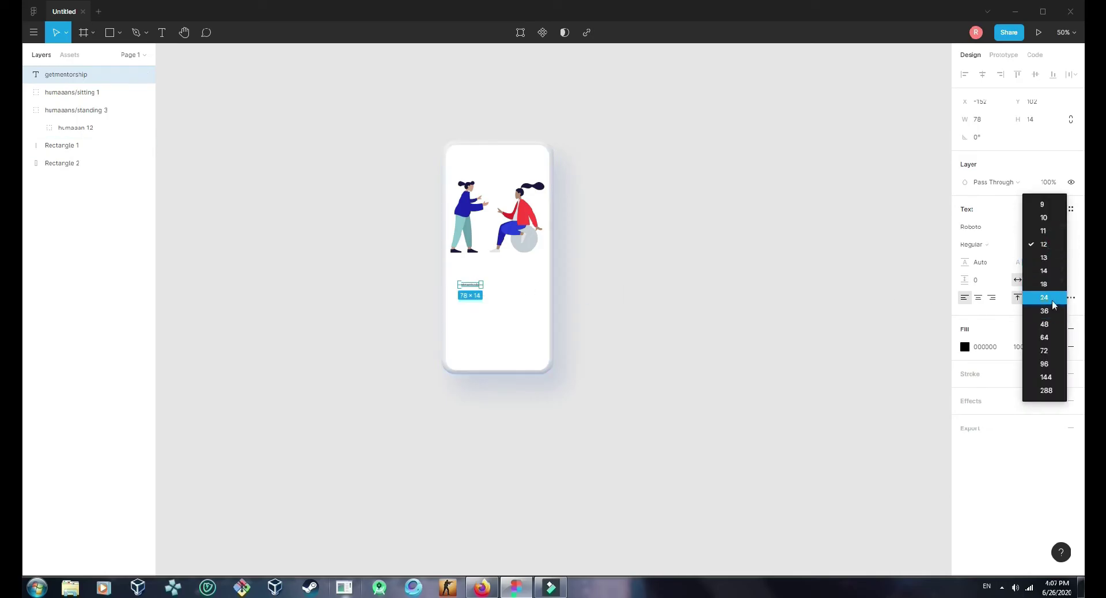
pyautogui.click(1057, 310)
pyautogui.click(773, 340)
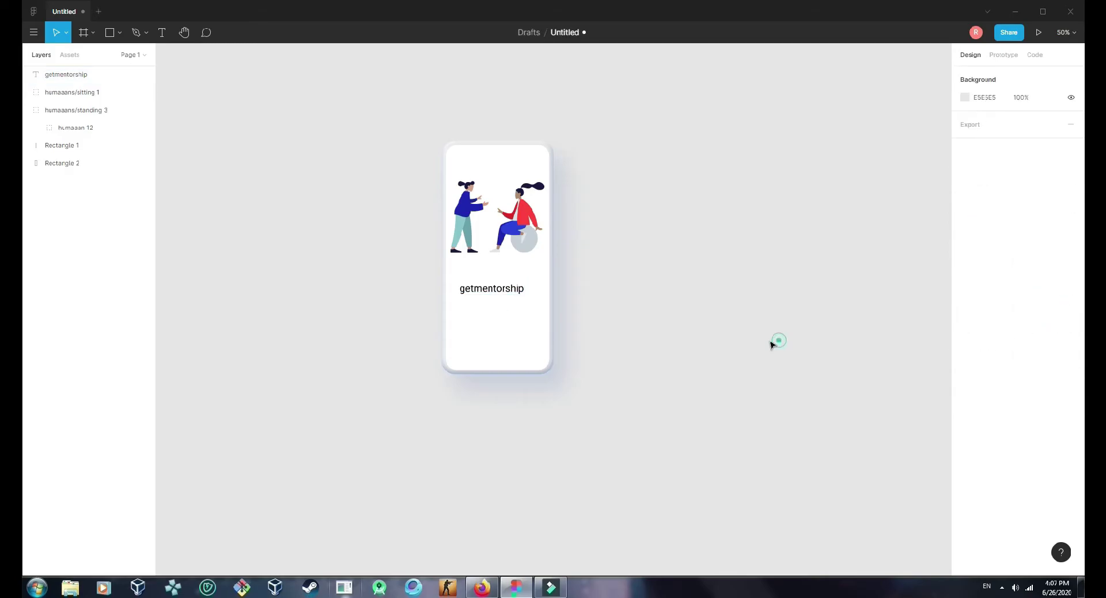
pyautogui.moveTo(506, 288); pyautogui.dragTo(506, 300)
pyautogui.rightClick(507, 300)
pyautogui.moveTo(555, 465)
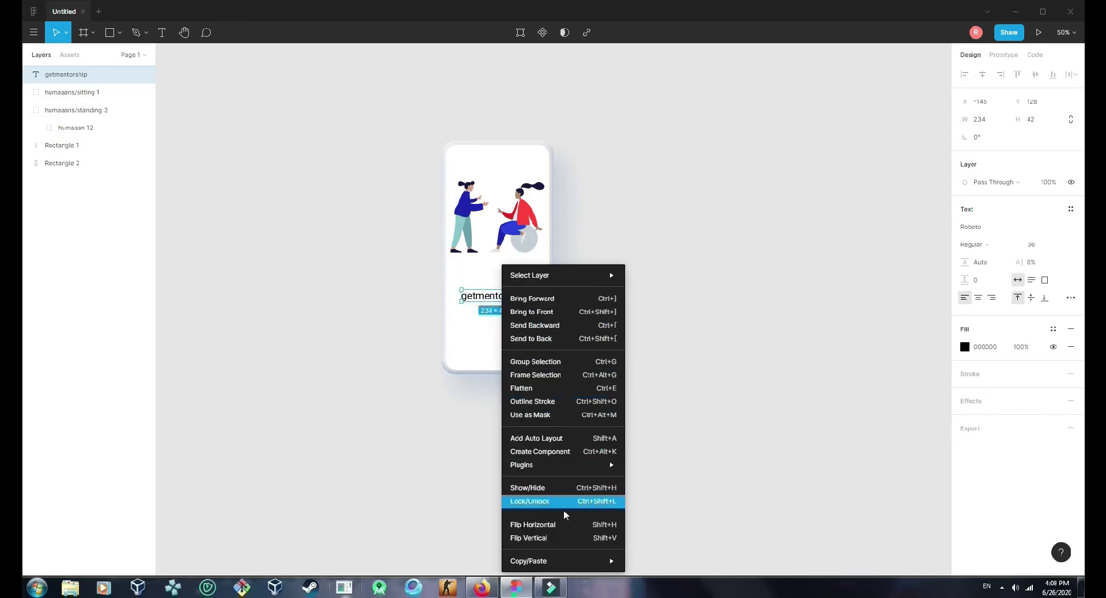
# Apply the Rockwell font to the caption with the Better Font Picker plugin.
pyautogui.click(727, 205)
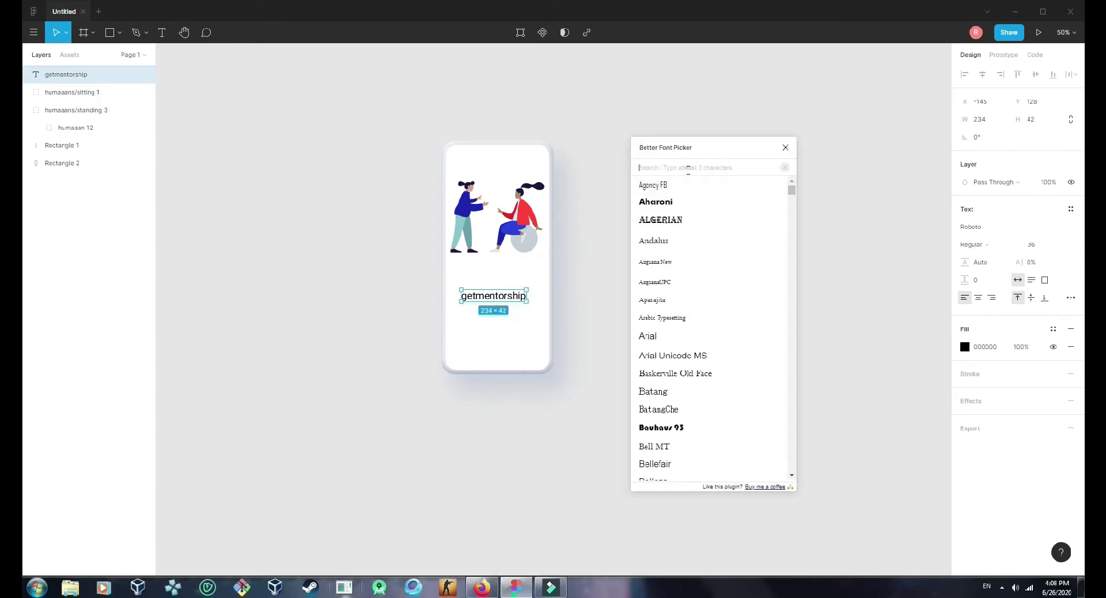
pyautogui.click(792, 195)
pyautogui.click(791, 200)
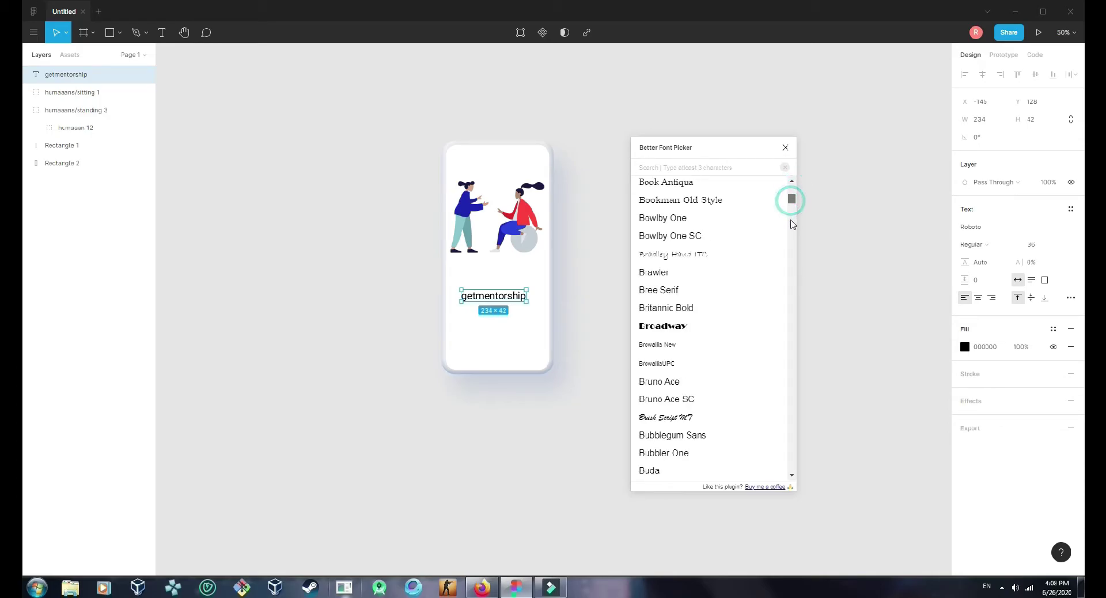
pyautogui.click(791, 246)
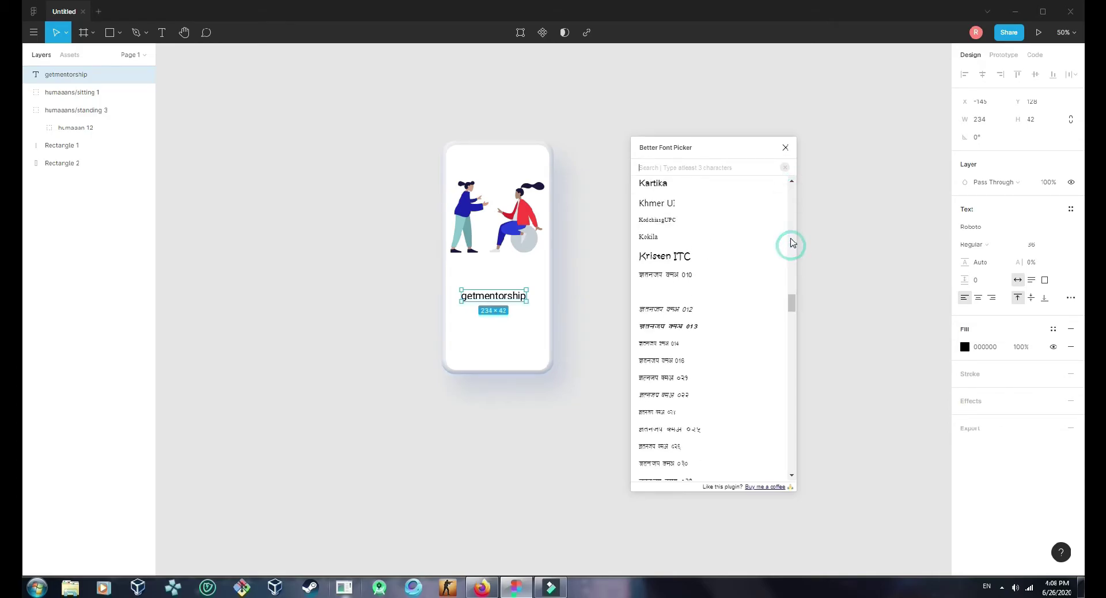
pyautogui.moveTo(794, 311); pyautogui.dragTo(793, 428)
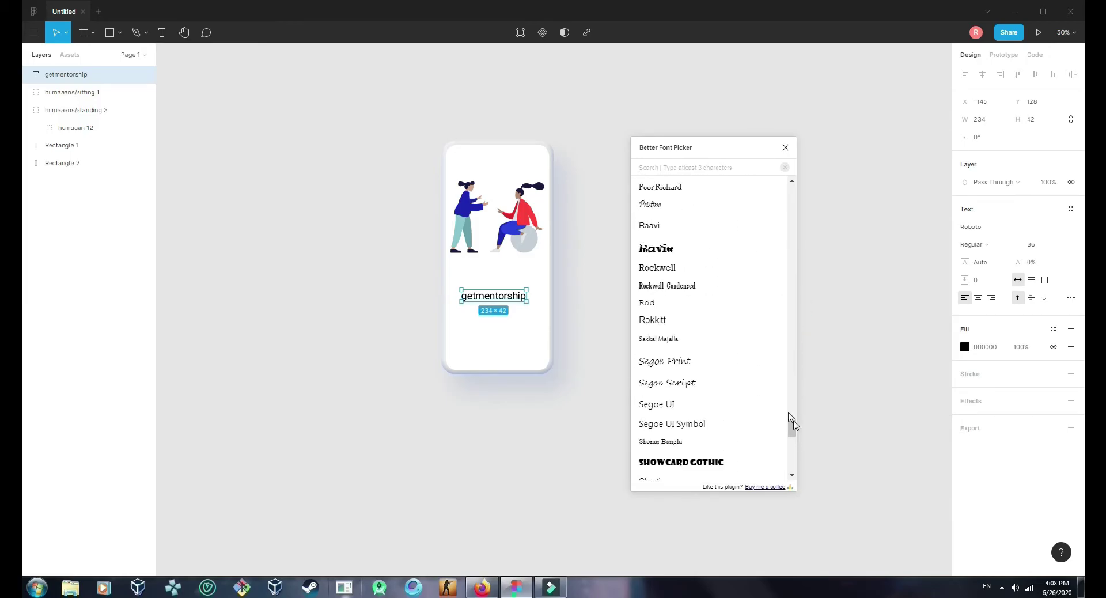
pyautogui.click(683, 273)
# Edit the caption to read 'get mentorship' and nudge it slightly up.
pyautogui.click(839, 249)
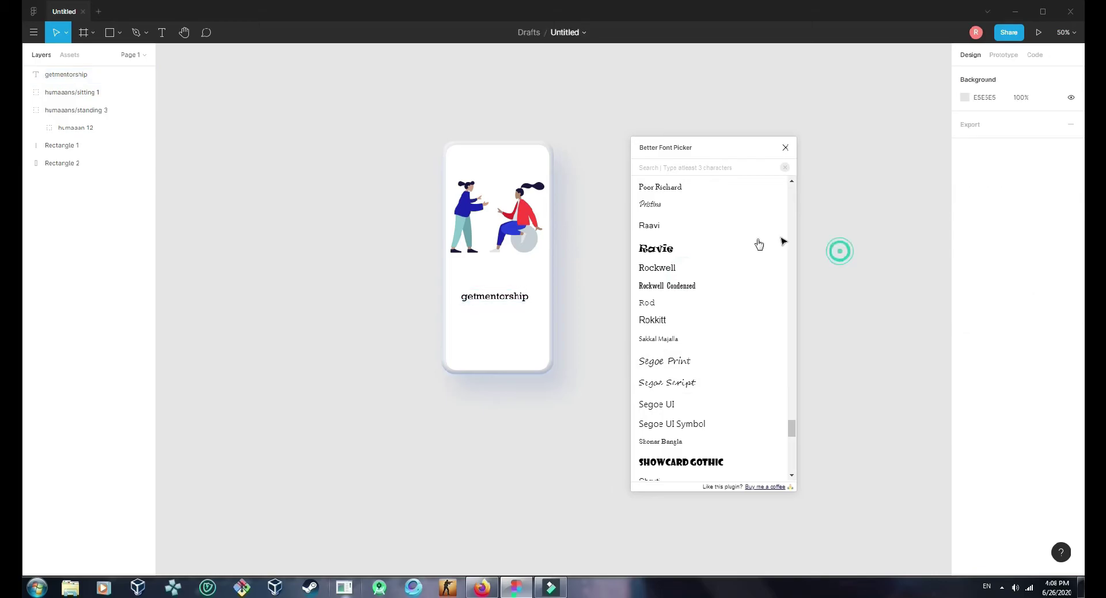
pyautogui.click(486, 300)
pyautogui.doubleClick(486, 300)
pyautogui.click(477, 296)
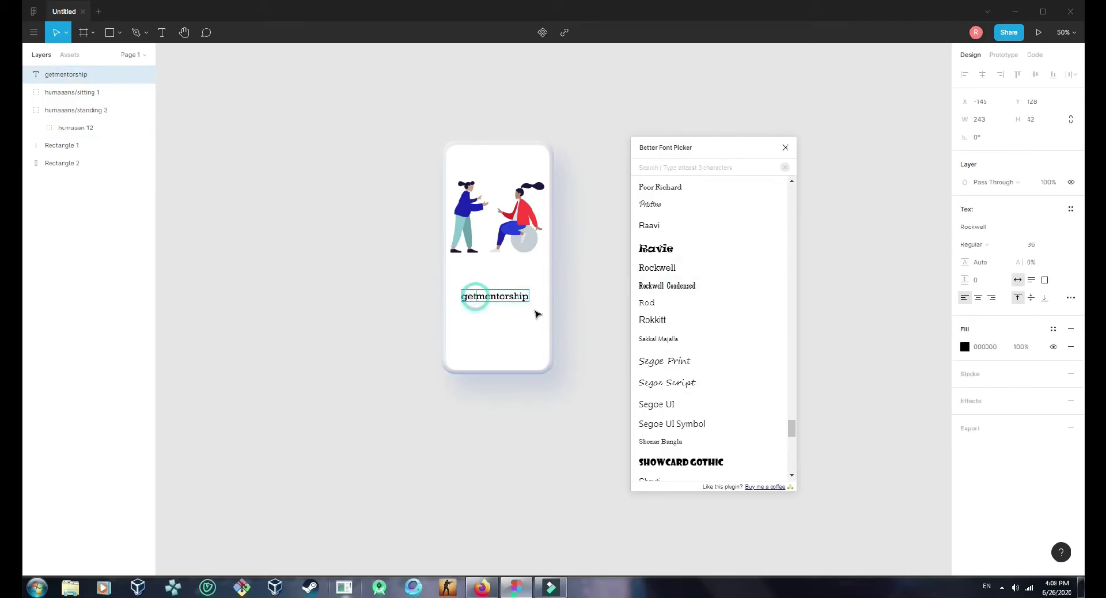
pyautogui.press('Escape')
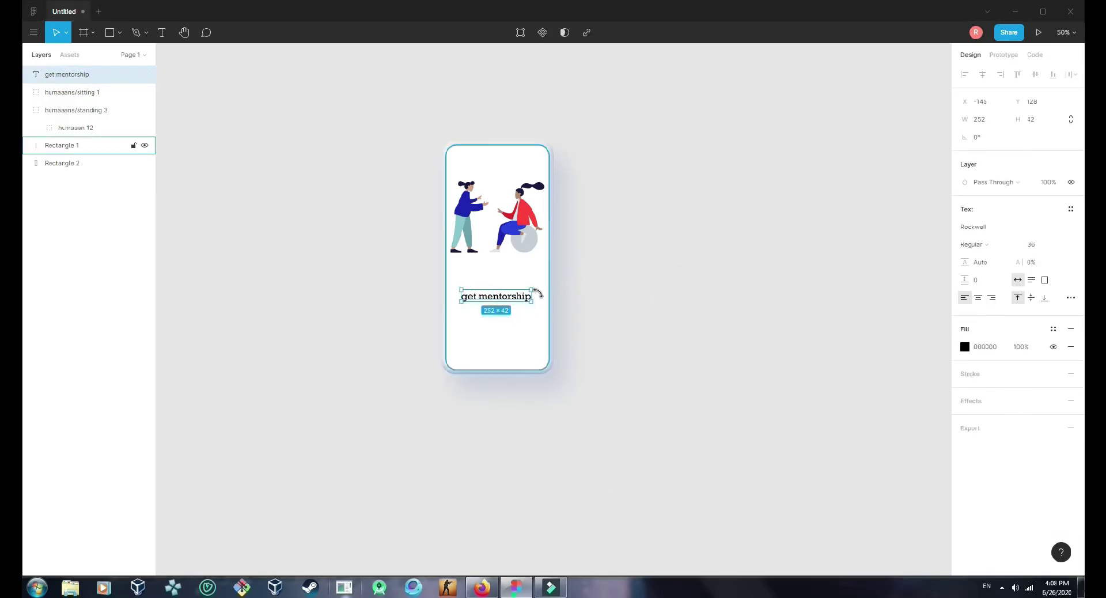
pyautogui.moveTo(498, 301); pyautogui.dragTo(496, 291)
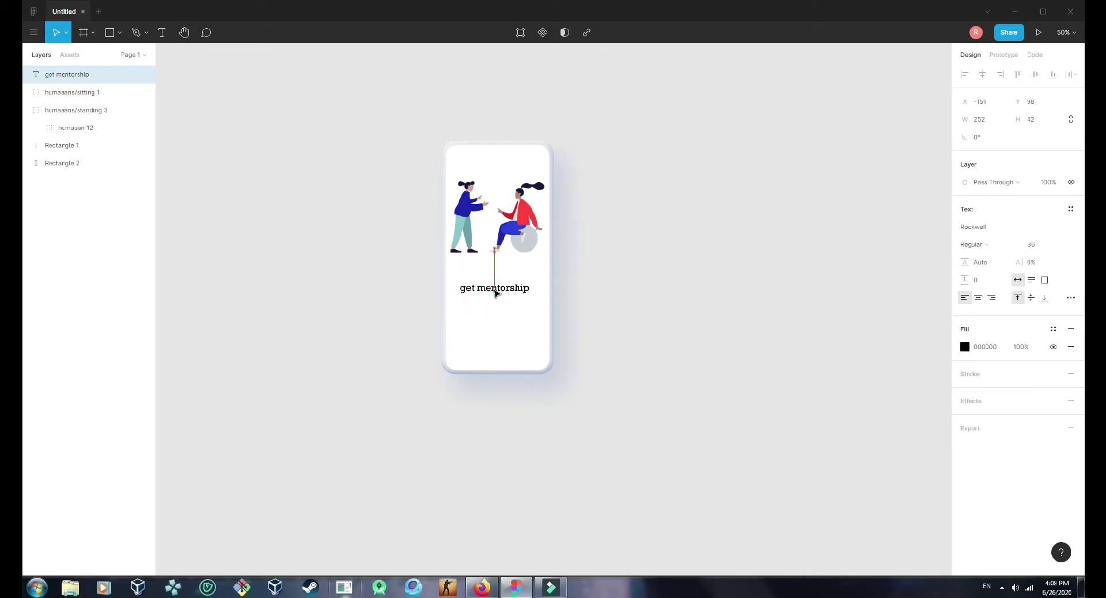
pyautogui.click(669, 282)
# Set the caption to size 48 and centre it horizontally under the figures.
pyautogui.click(509, 291)
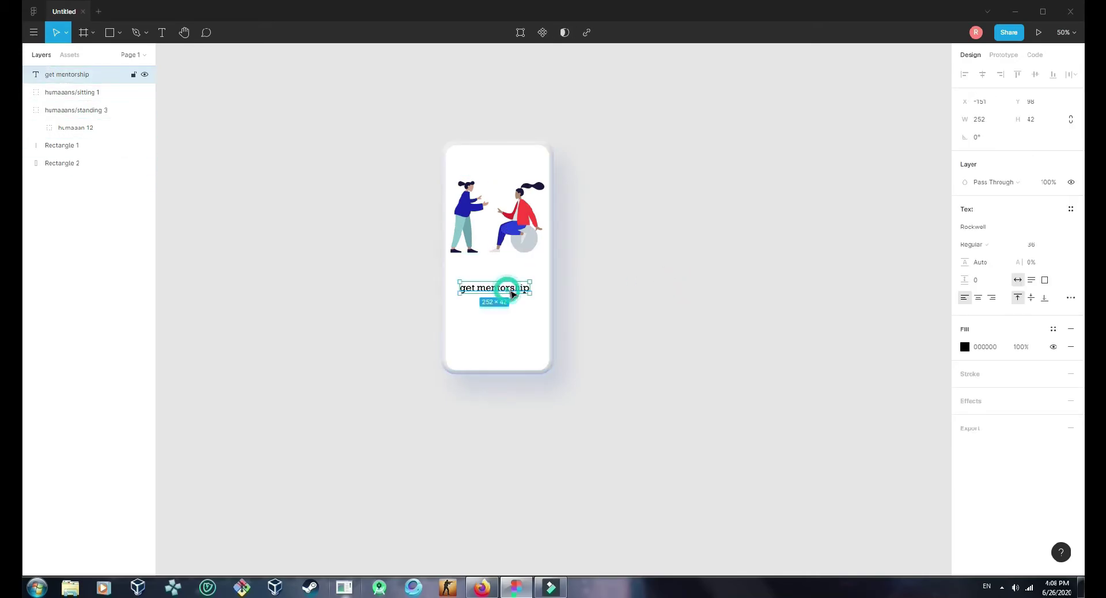
pyautogui.click(1057, 249)
pyautogui.click(1054, 255)
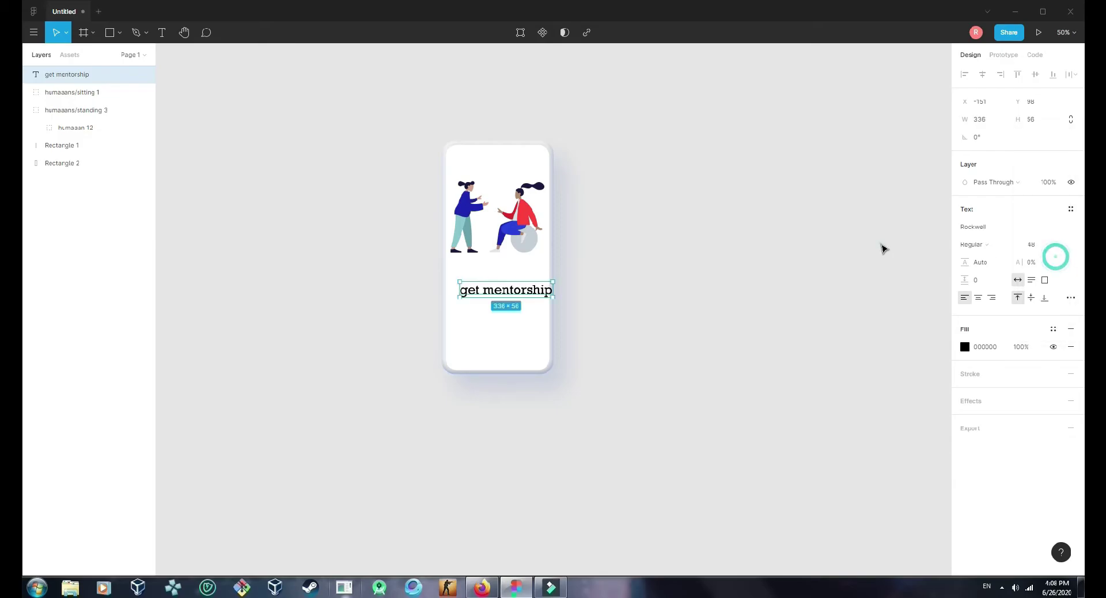
pyautogui.click(881, 247)
pyautogui.moveTo(518, 294); pyautogui.dragTo(510, 292)
pyautogui.click(638, 292)
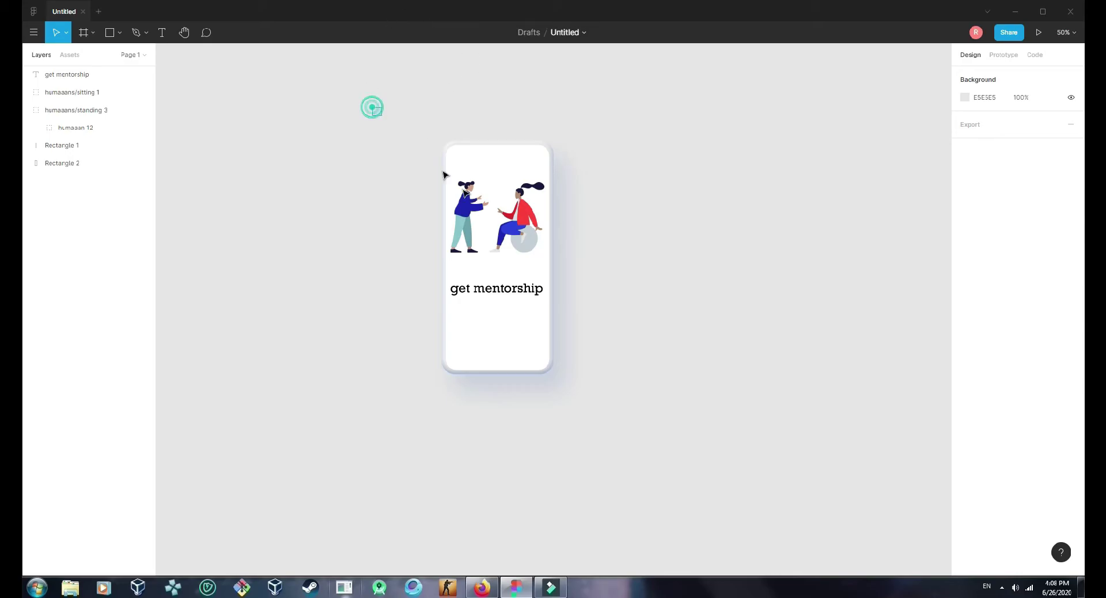
# Marquee-select every phone layer, group them with Ctrl+G, and rename the group 'sceen'.
pyautogui.moveTo(372, 106); pyautogui.dragTo(599, 382)
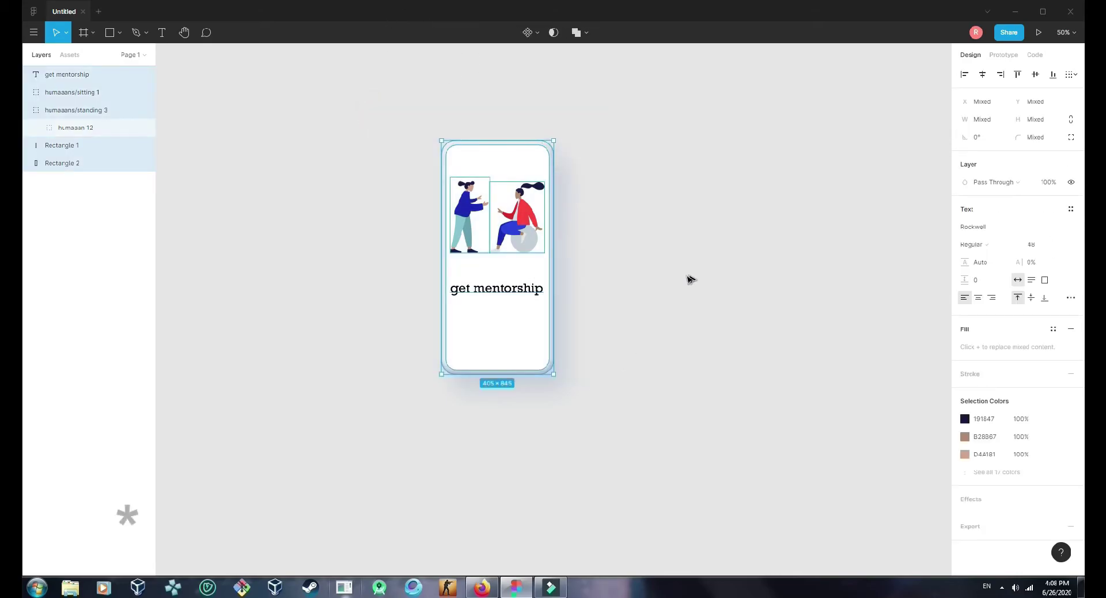
pyautogui.click(378, 247)
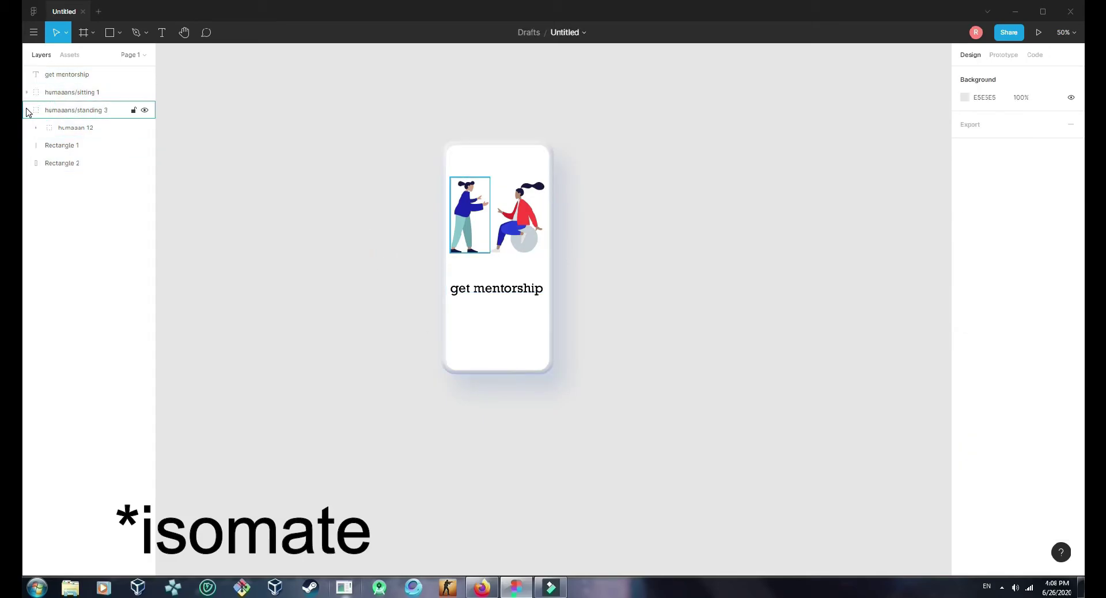
pyautogui.click(37, 110)
pyautogui.moveTo(350, 107); pyautogui.dragTo(649, 403)
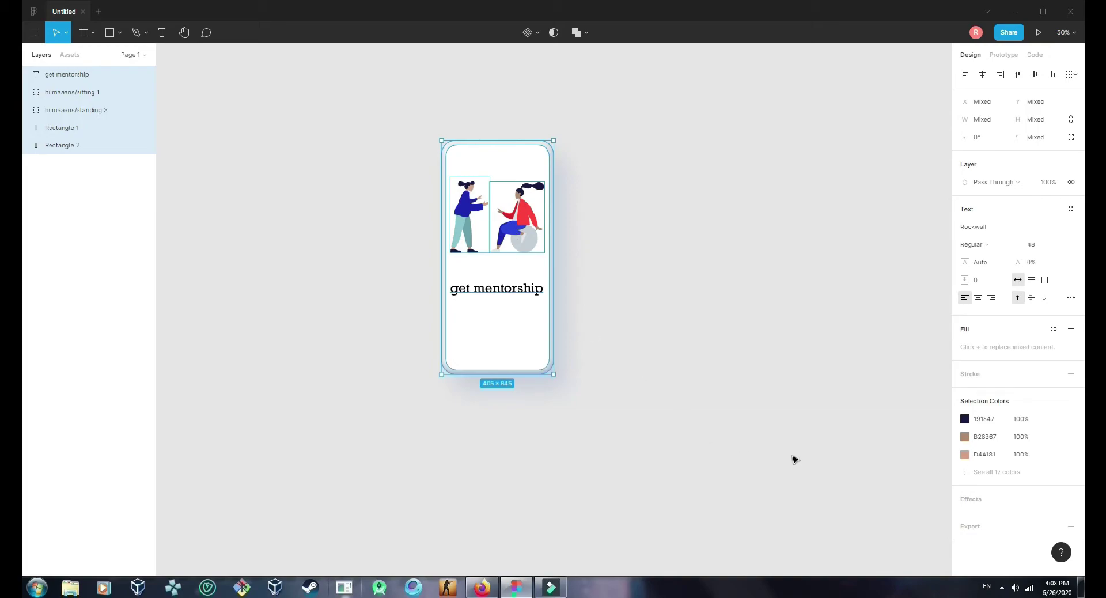
pyautogui.hotkey('ctrl', 'g')
pyautogui.doubleClick(70, 79)
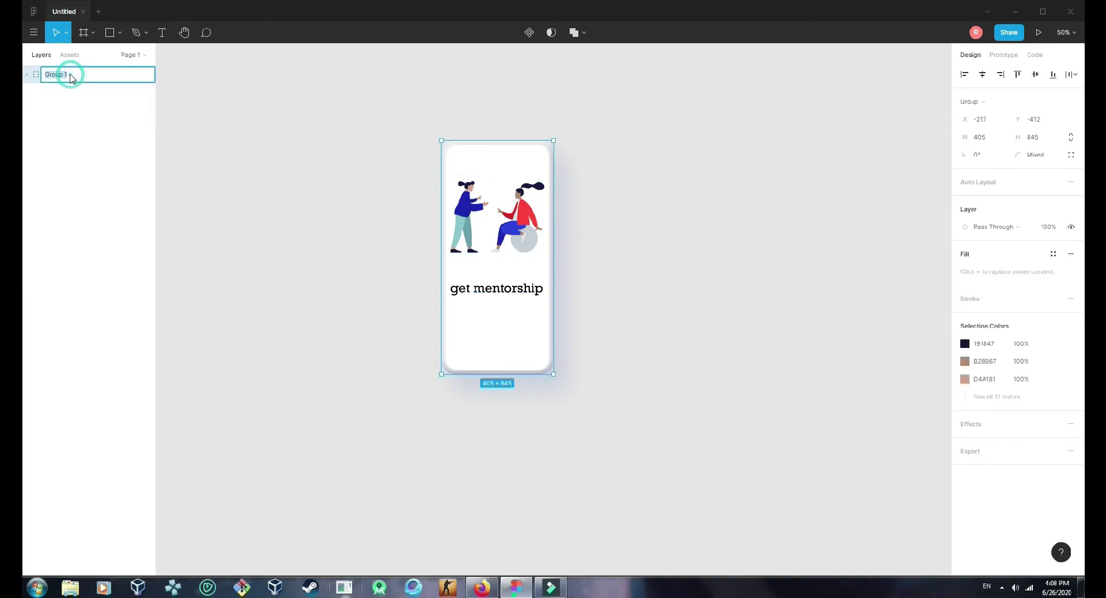
pyautogui.write('sceen')
pyautogui.press('Return')
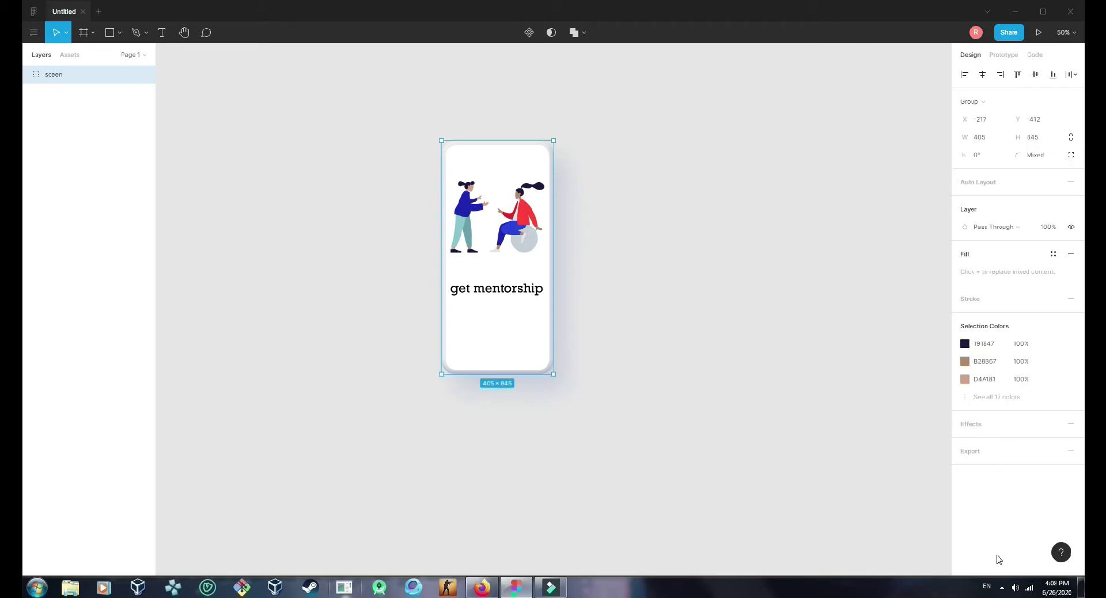
pyautogui.doubleClick(81, 74)
pyautogui.click(279, 122)
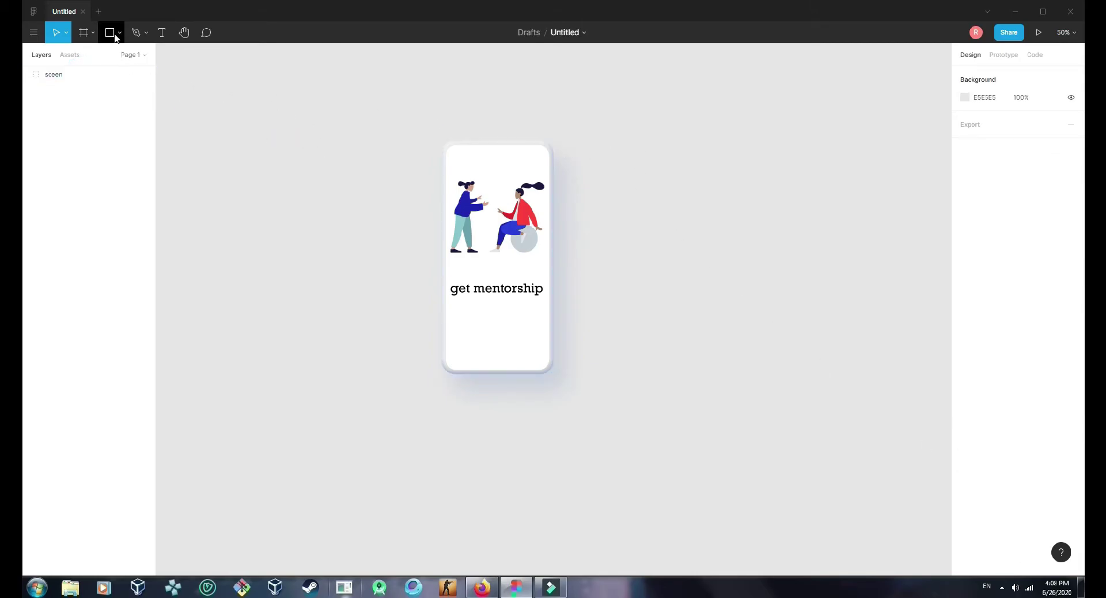
# Run the Isometric plugin on the sceen group with a 45° angle and the first perspective.
pyautogui.click(511, 247)
pyautogui.rightClick(498, 222)
pyautogui.moveTo(553, 435)
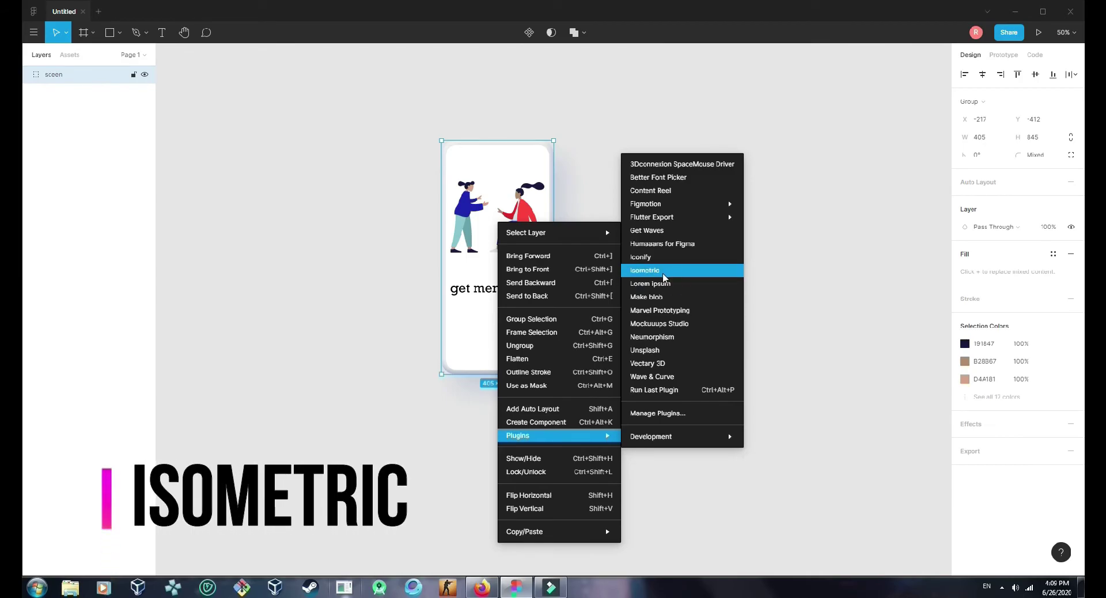
pyautogui.click(662, 276)
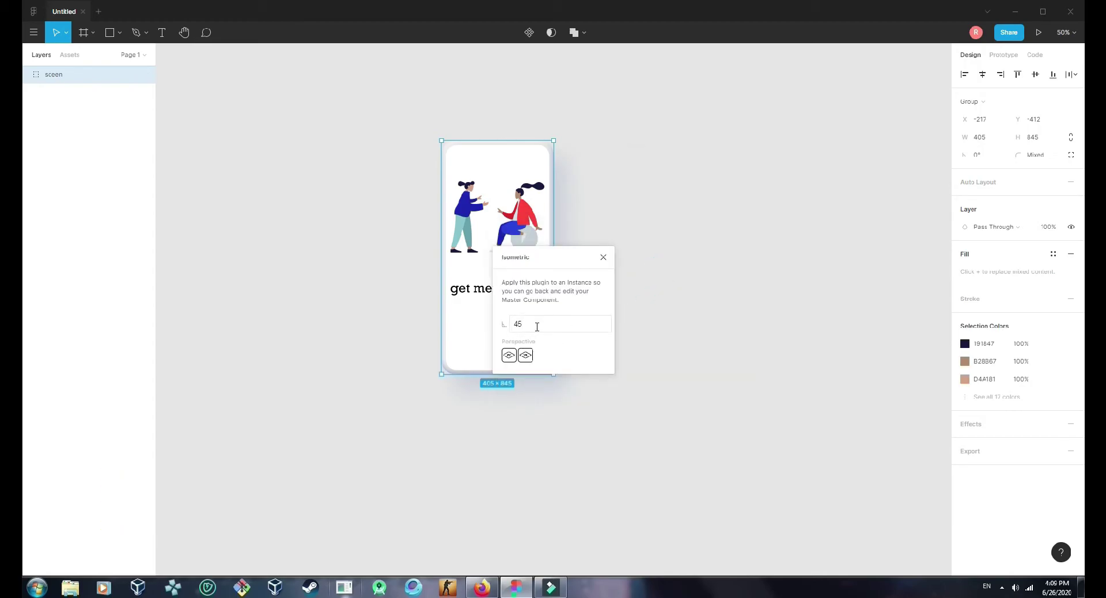
pyautogui.doubleClick(537, 326)
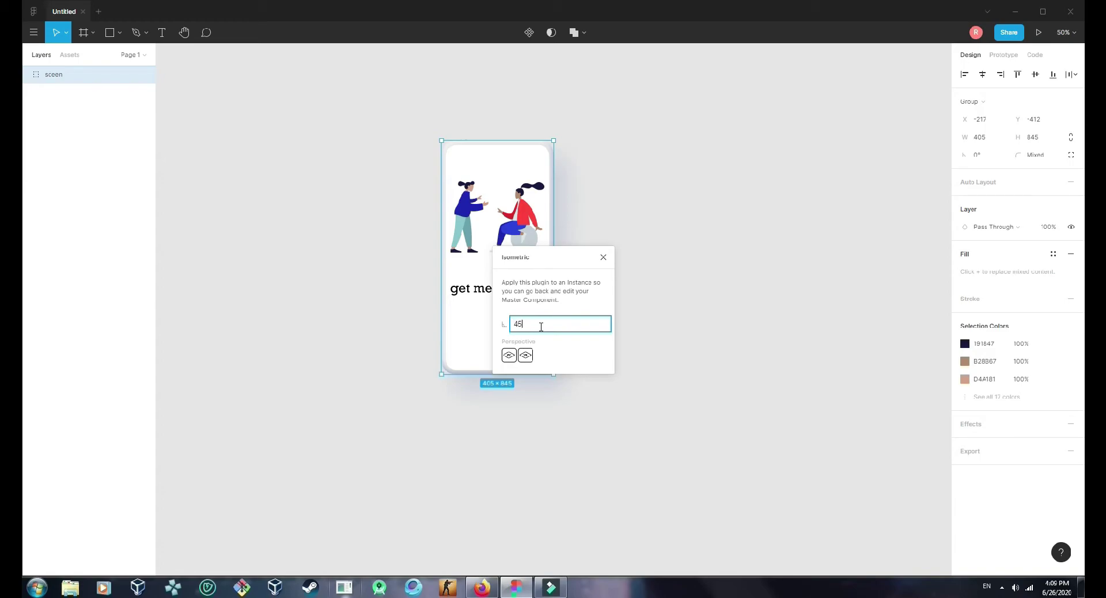
pyautogui.click(509, 356)
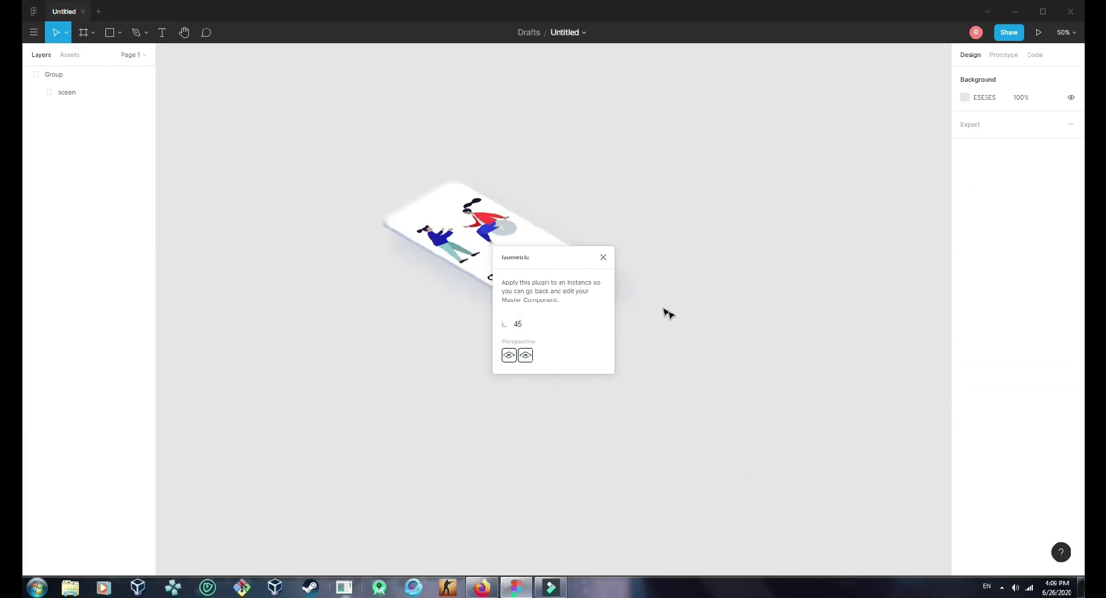
# Stretch Rectangle 2, the phone body inside sceen, to about 345.65 × 706.89.
pyautogui.click(603, 257)
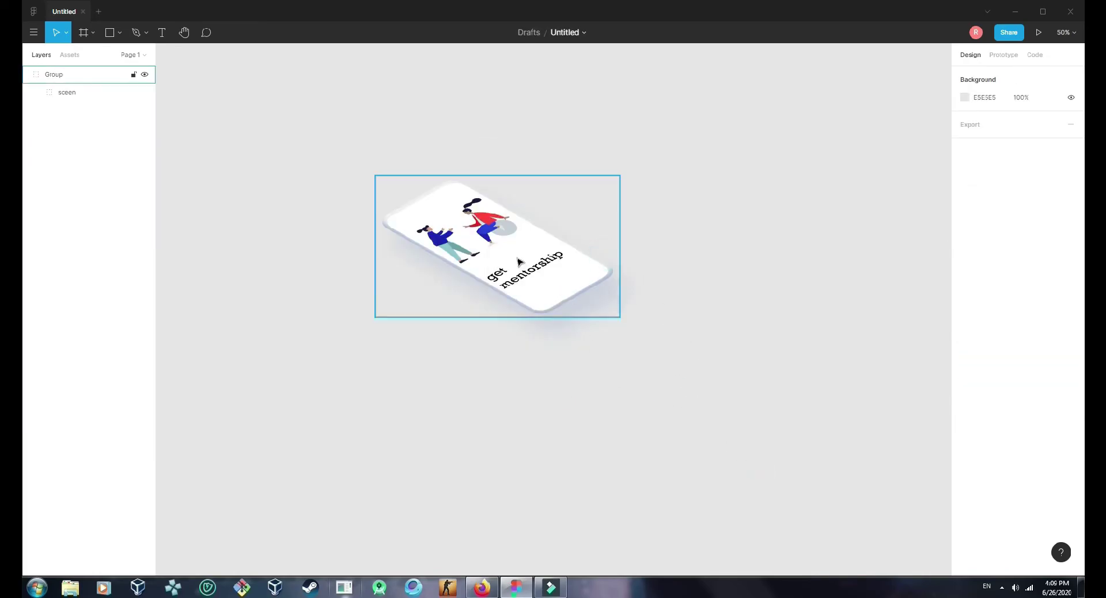
pyautogui.click(534, 272)
pyautogui.click(66, 92)
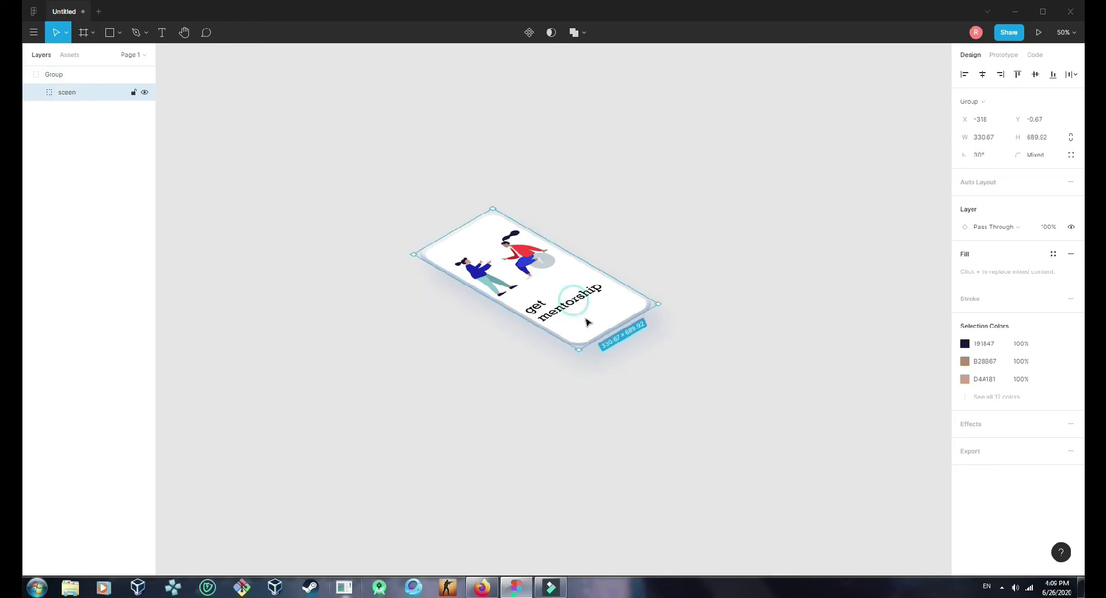
pyautogui.click(35, 96)
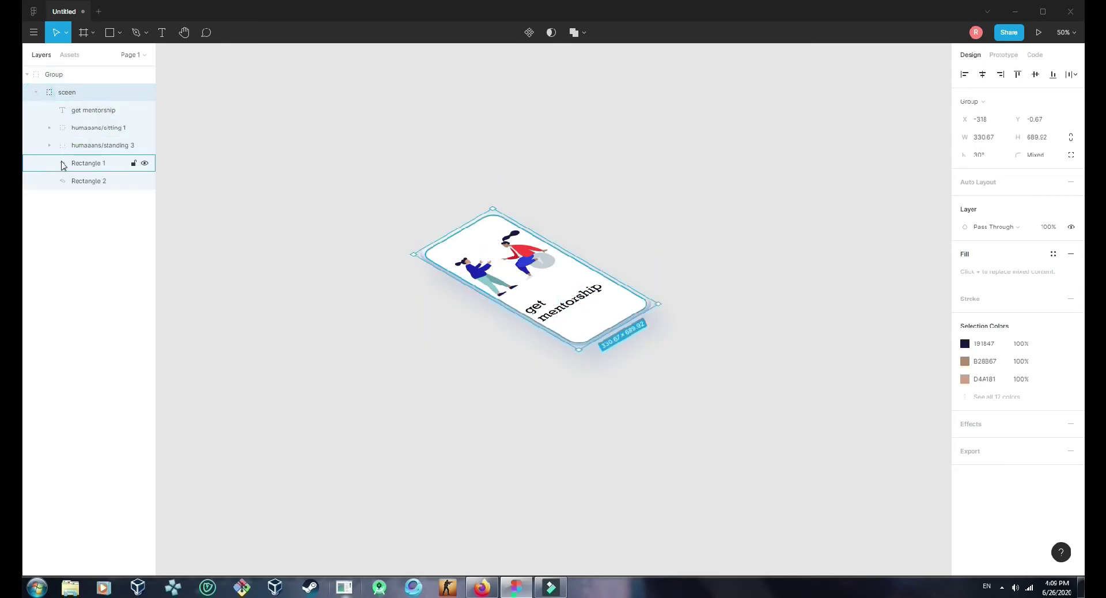
pyautogui.click(70, 180)
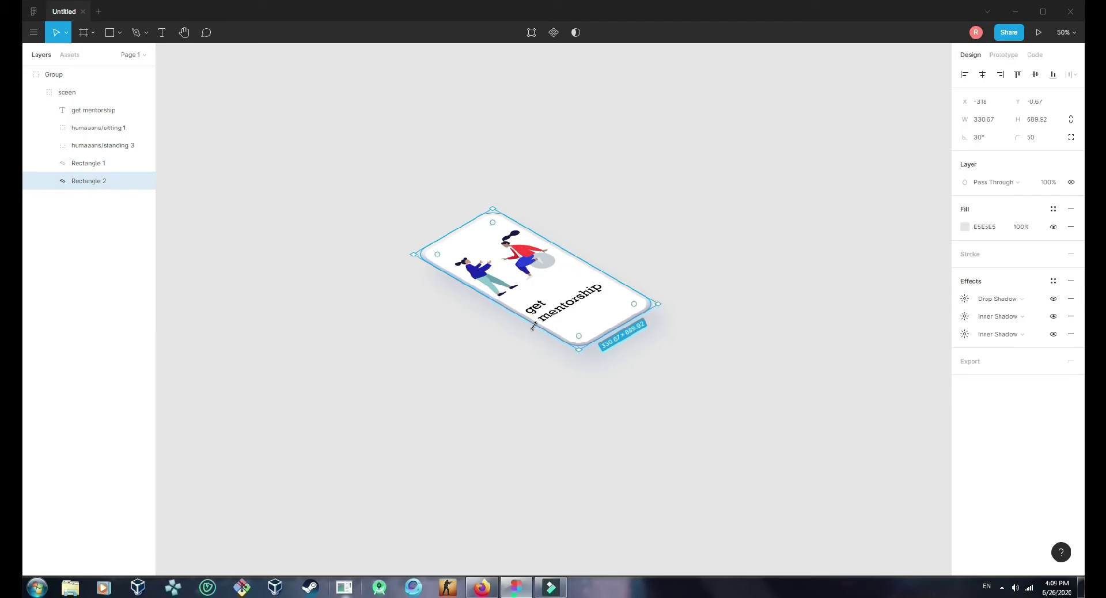
pyautogui.moveTo(533, 325); pyautogui.dragTo(532, 327)
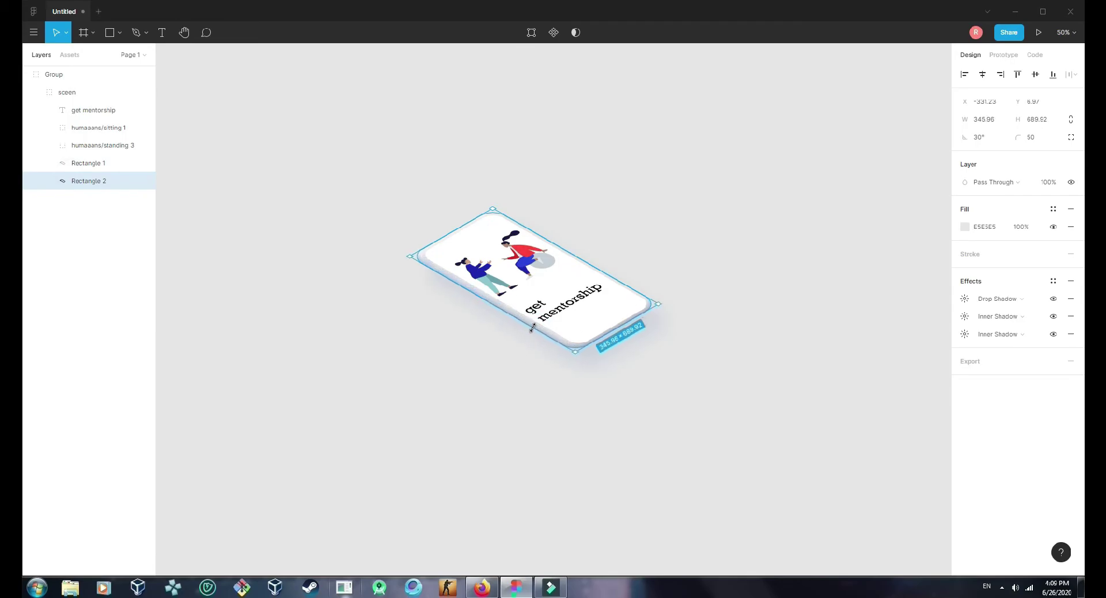
pyautogui.click(553, 395)
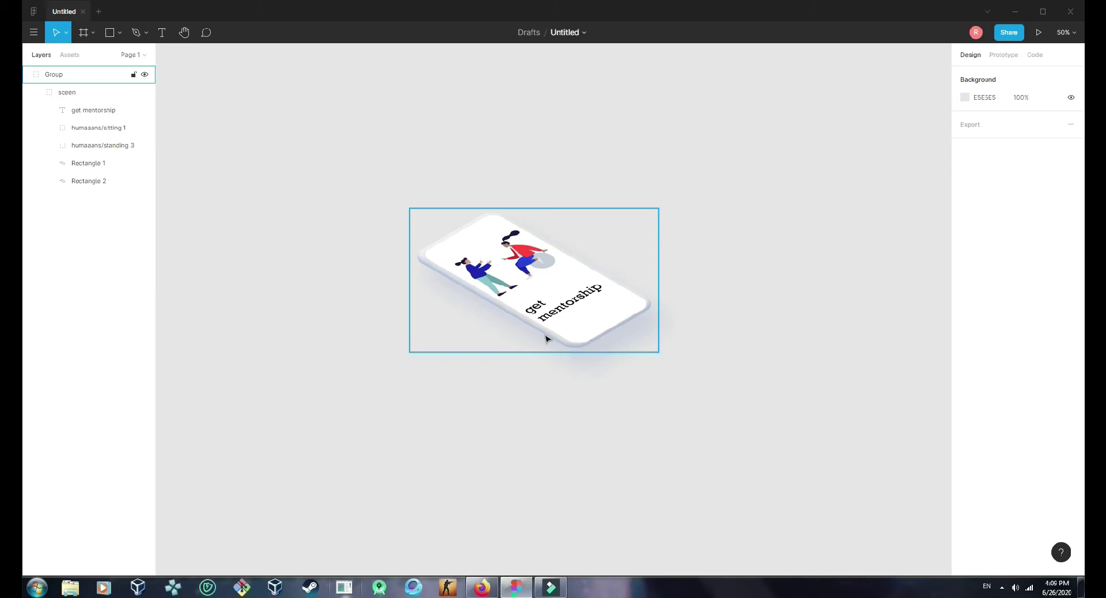
pyautogui.click(88, 180)
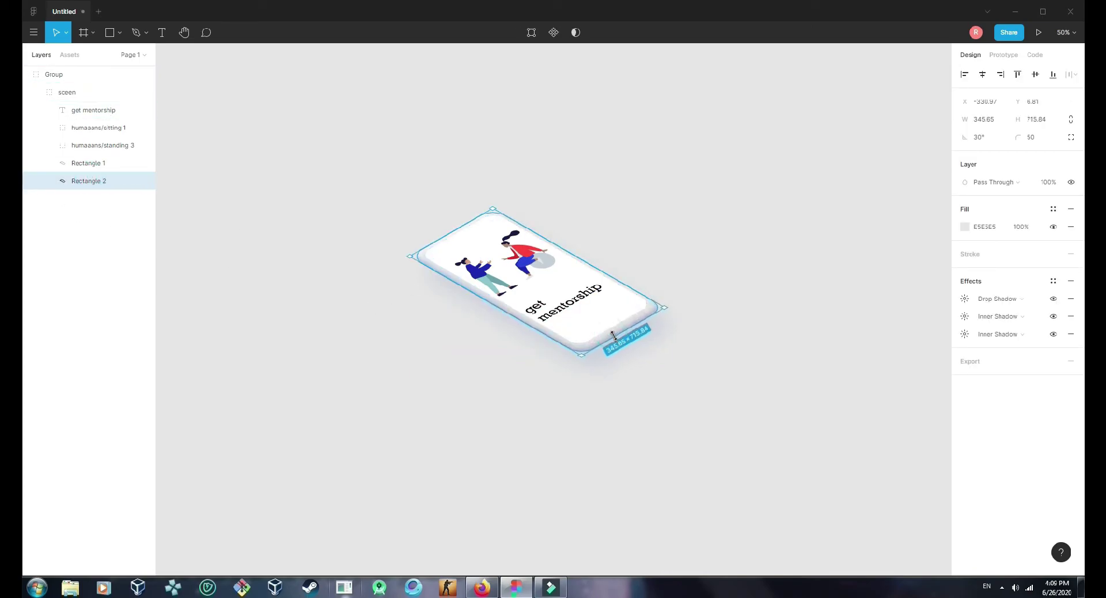
pyautogui.click(682, 375)
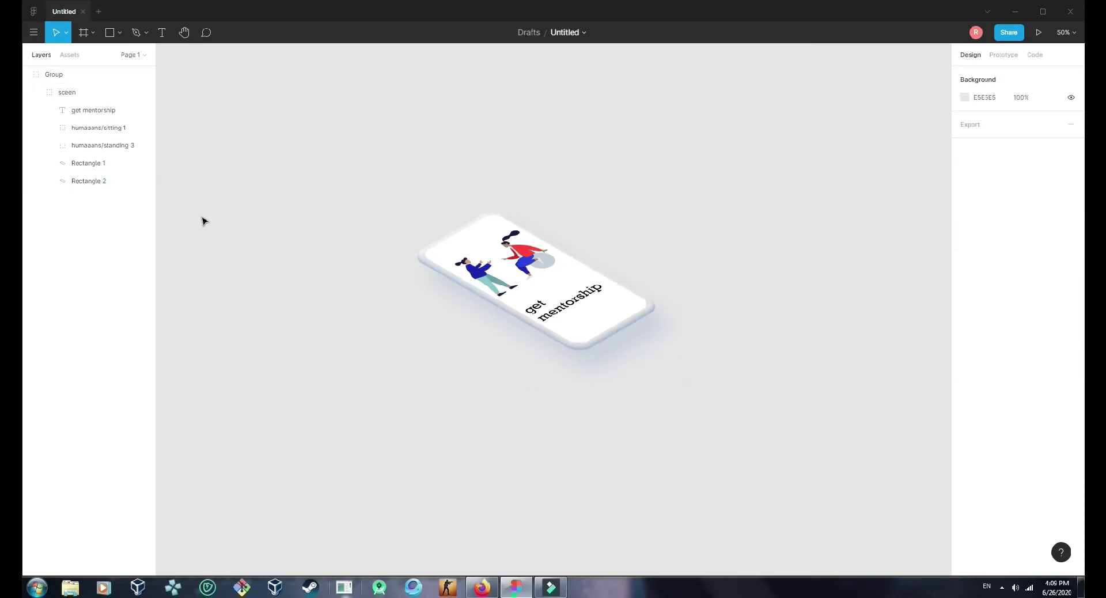
pyautogui.click(103, 163)
# Set the white inner shadow's X offset to 0.
pyautogui.click(117, 181)
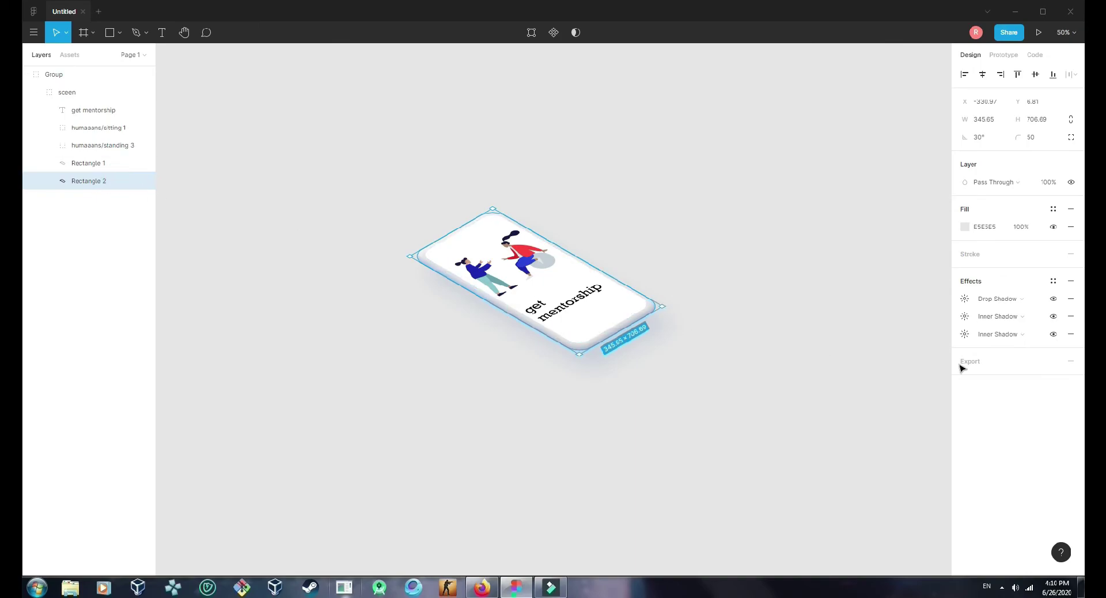
pyautogui.click(966, 336)
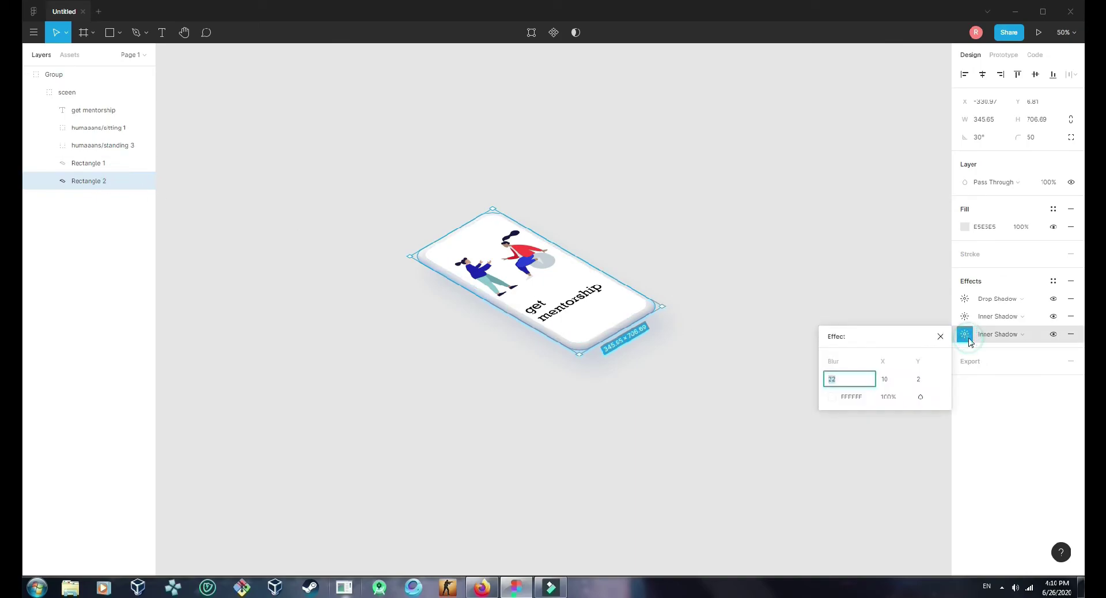
pyautogui.click(893, 385)
pyautogui.write('0')
pyautogui.click(774, 267)
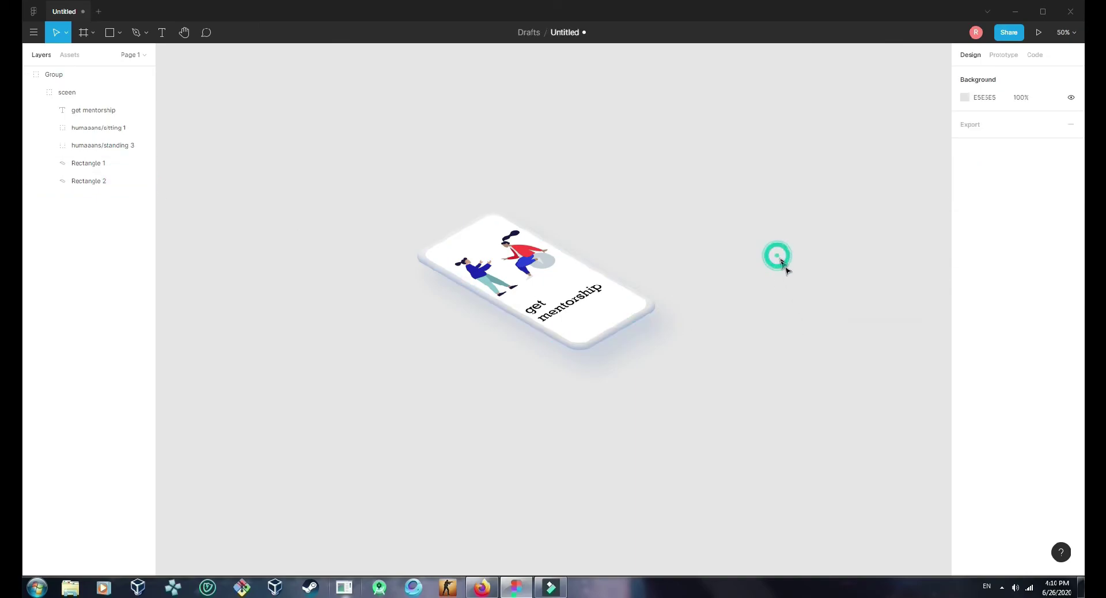
# Change Rectangle 2's blue inner shadow to a brighter blue.
pyautogui.click(86, 163)
pyautogui.click(84, 182)
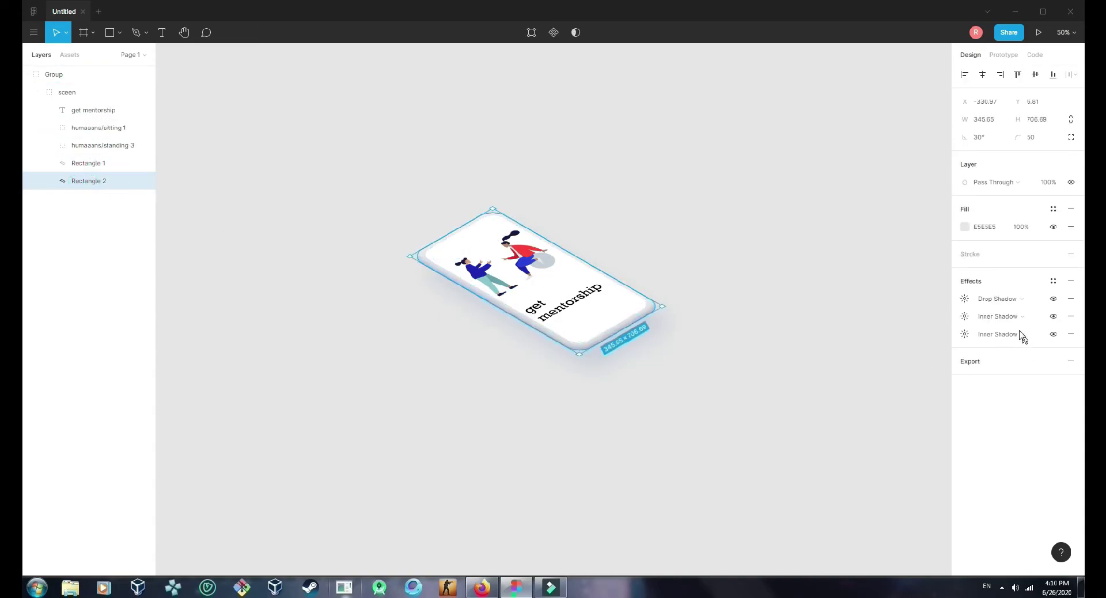
pyautogui.click(964, 316)
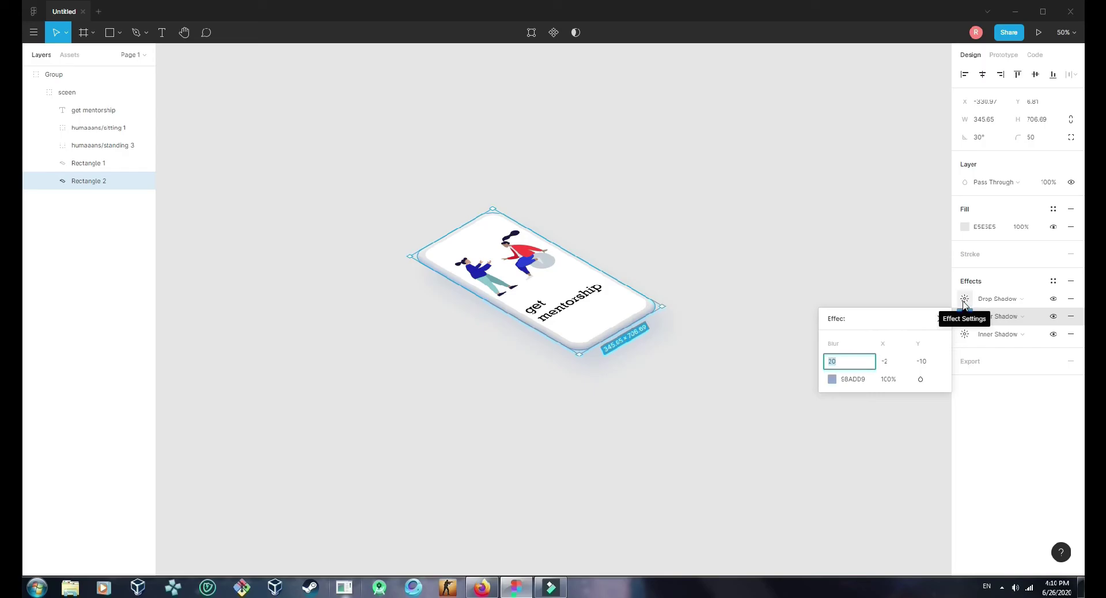
pyautogui.click(888, 380)
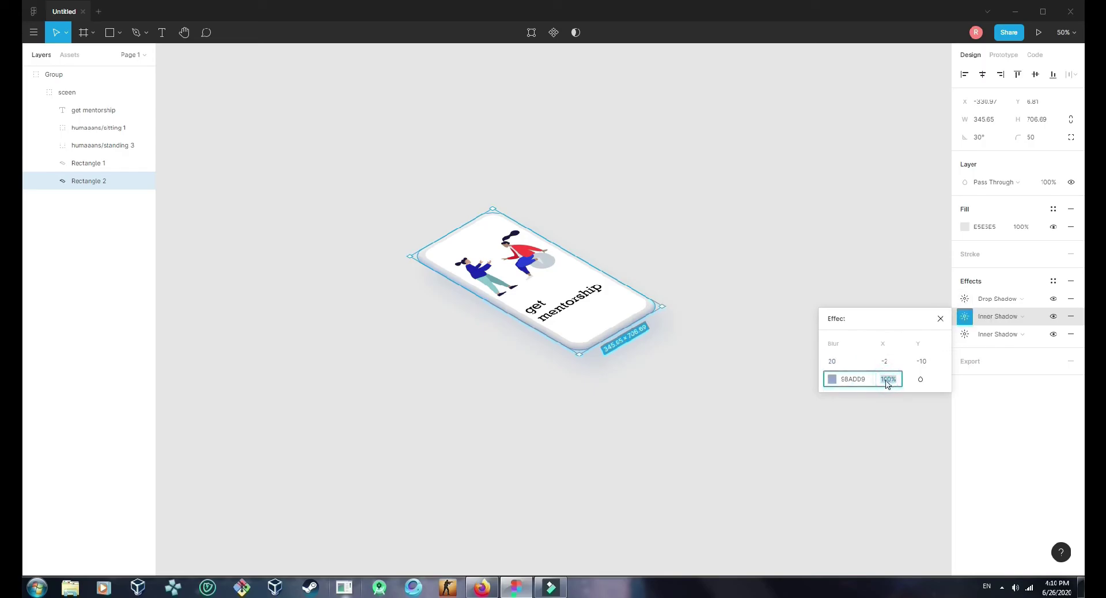
pyautogui.click(832, 379)
pyautogui.moveTo(734, 324); pyautogui.dragTo(741, 303)
pyautogui.click(771, 238)
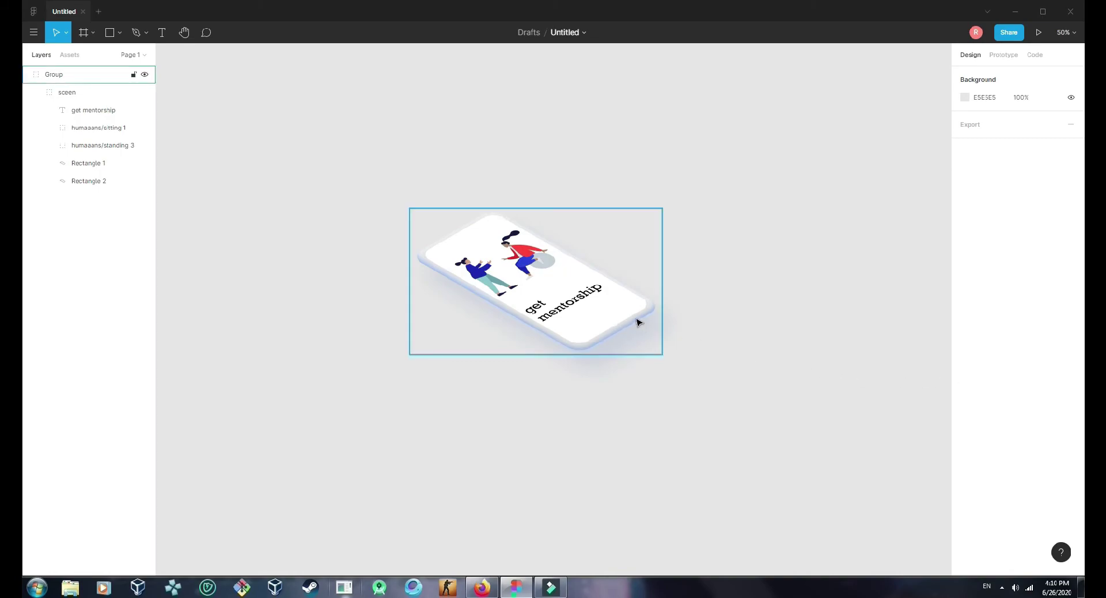
# Give the phone base's right corner point a radius of 65.
pyautogui.click(640, 320)
pyautogui.click(843, 331)
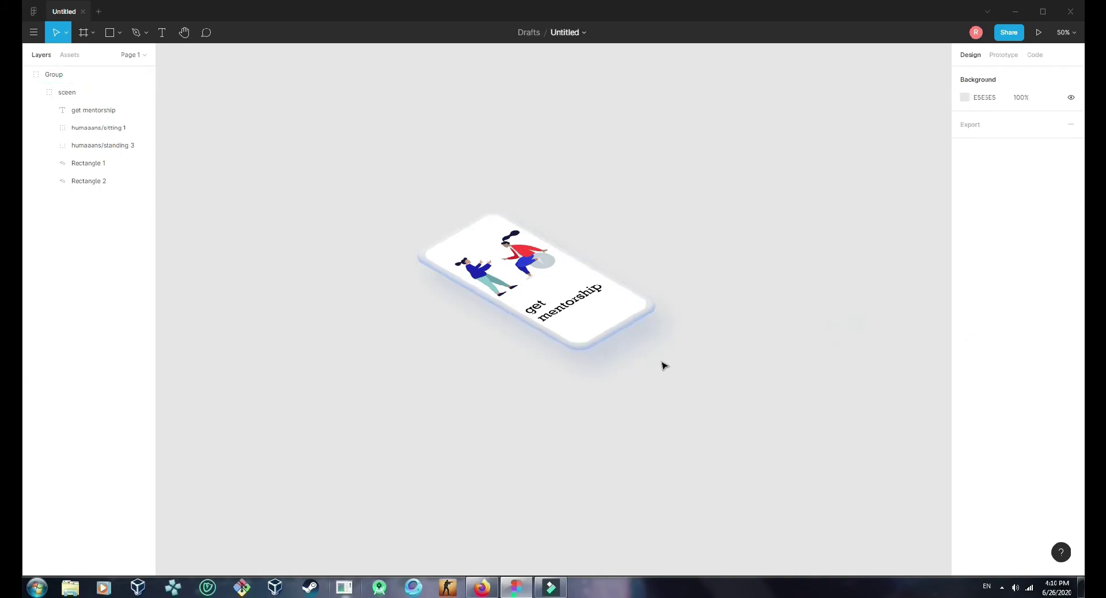
pyautogui.click(638, 322)
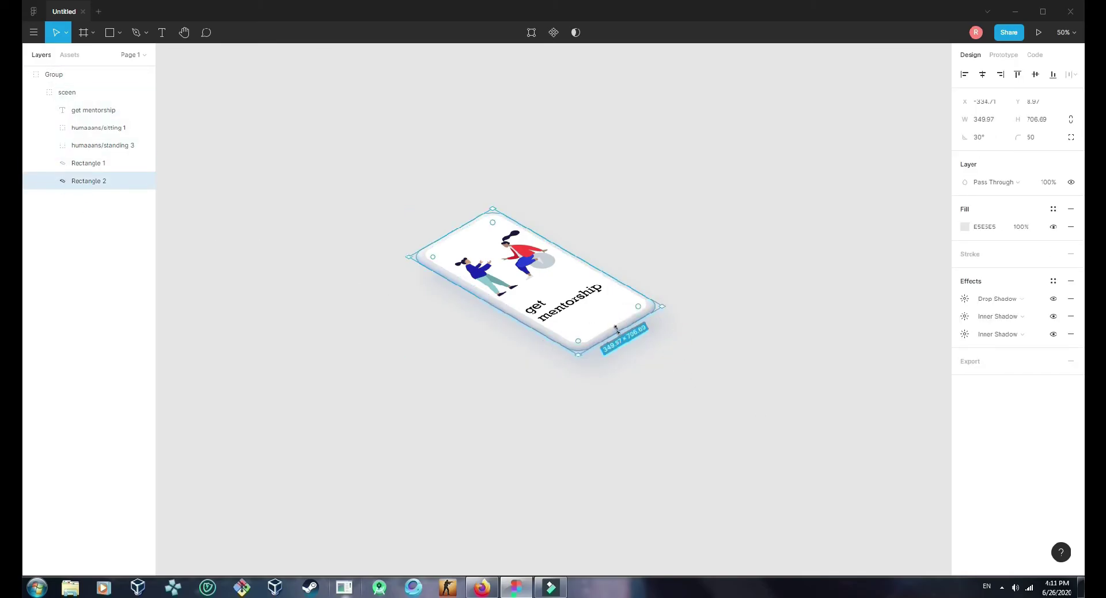
pyautogui.doubleClick(648, 313)
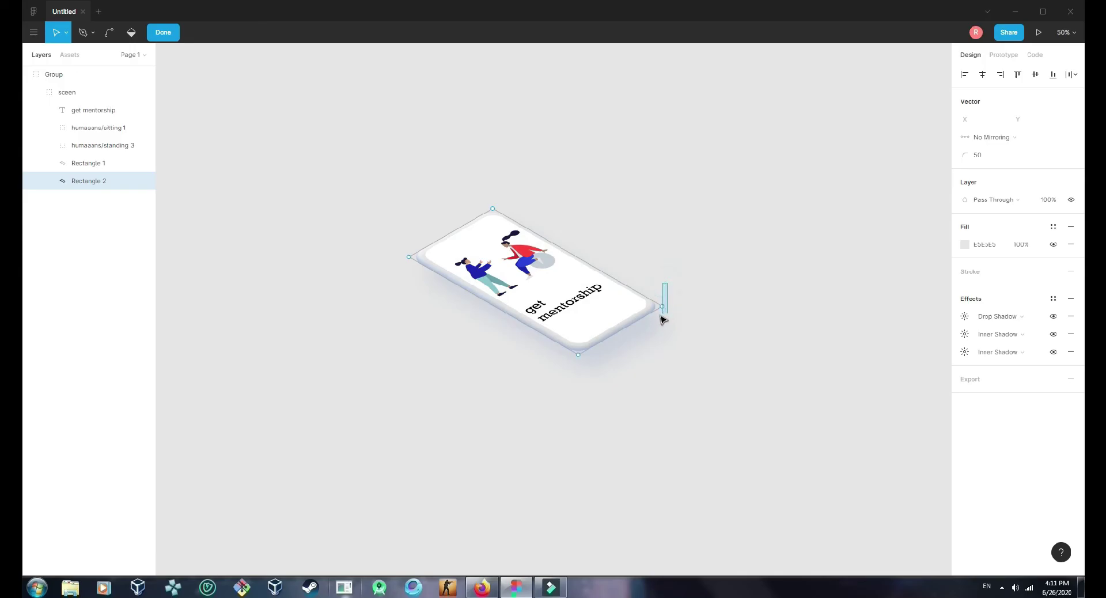
pyautogui.click(661, 306)
pyautogui.click(979, 155)
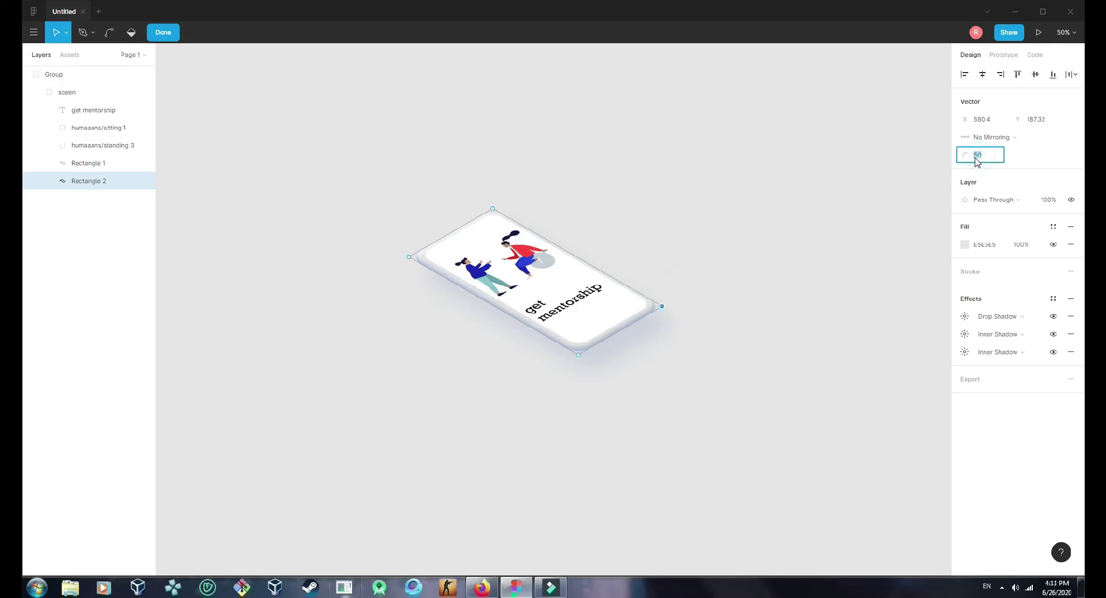
pyautogui.write('65')
pyautogui.click(882, 161)
# Give the left corner point a radius of 65 as well and finish point editing.
pyautogui.moveTo(377, 222); pyautogui.dragTo(427, 275)
pyautogui.click(989, 164)
pyautogui.press('Return')
pyautogui.click(710, 203)
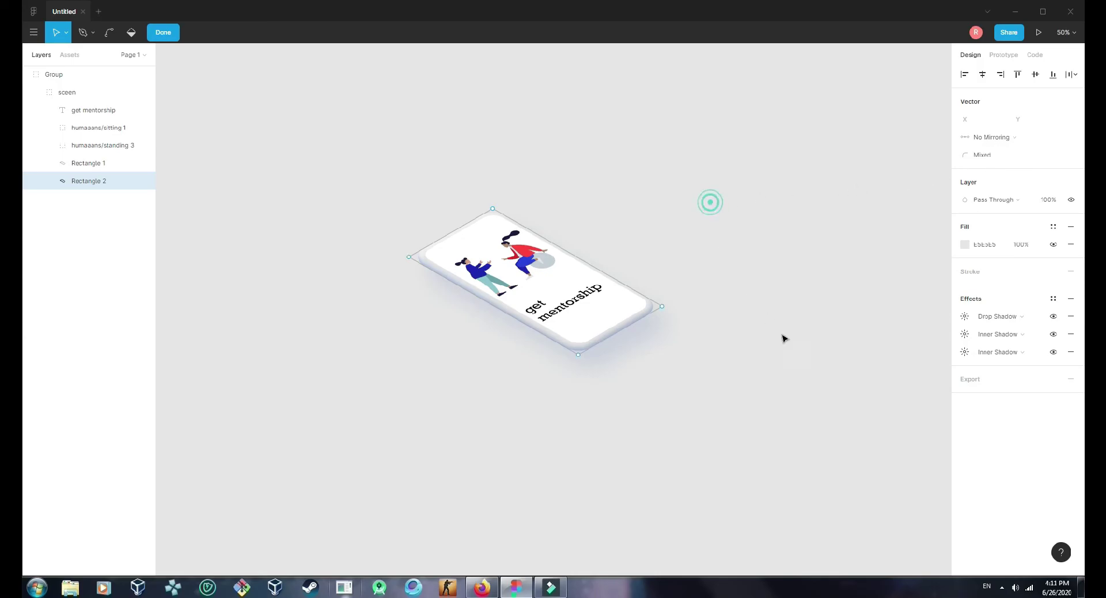
pyautogui.click(807, 341)
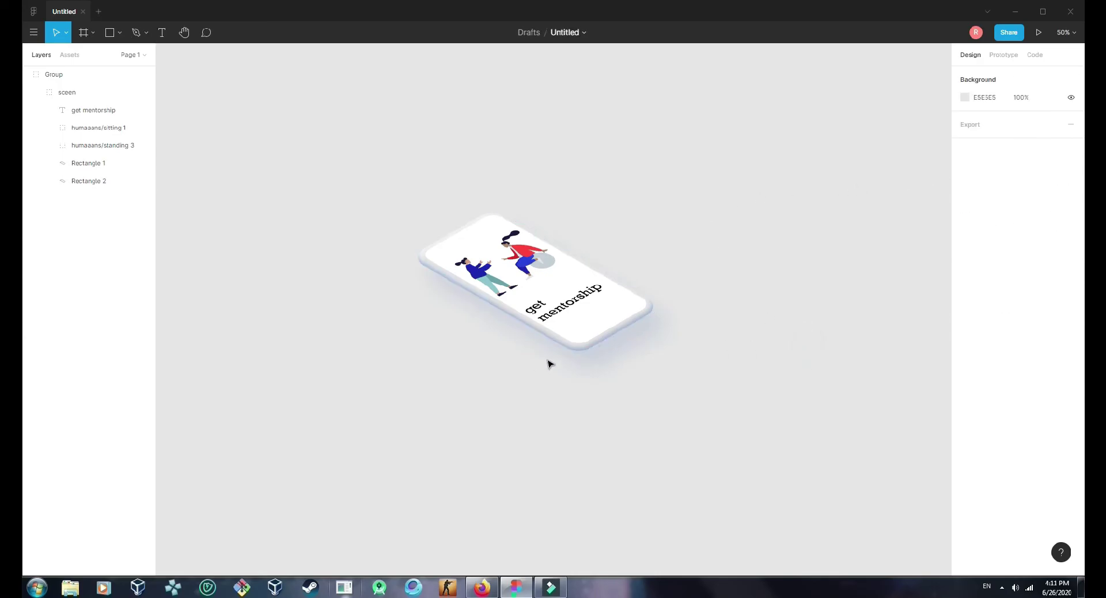
pyautogui.doubleClick(568, 348)
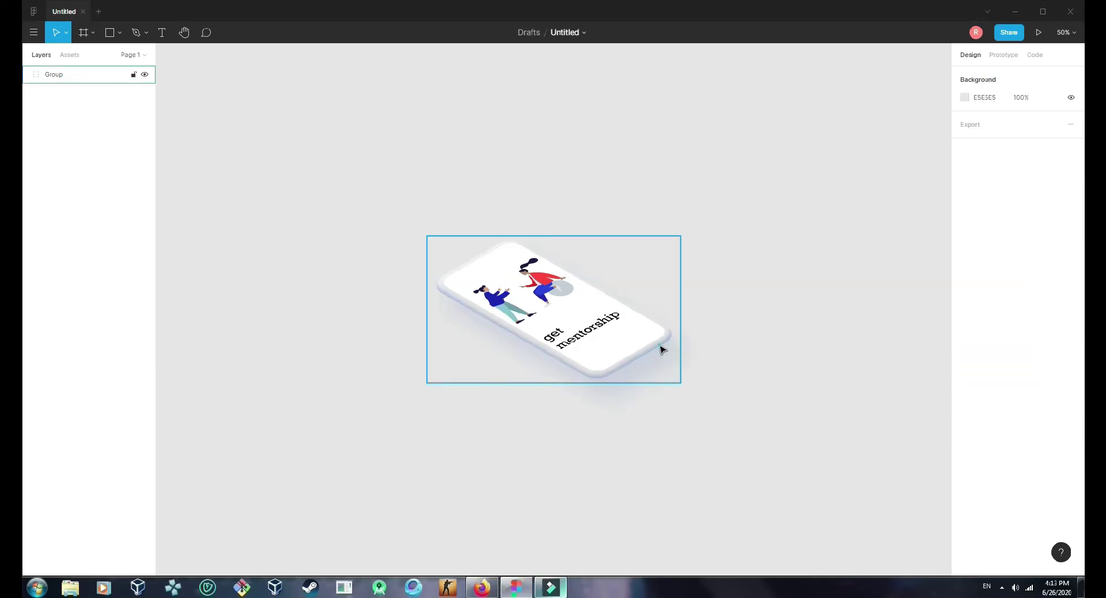
# Change Rectangle 2's fill colour to F3F5F7.
pyautogui.doubleClick(661, 349)
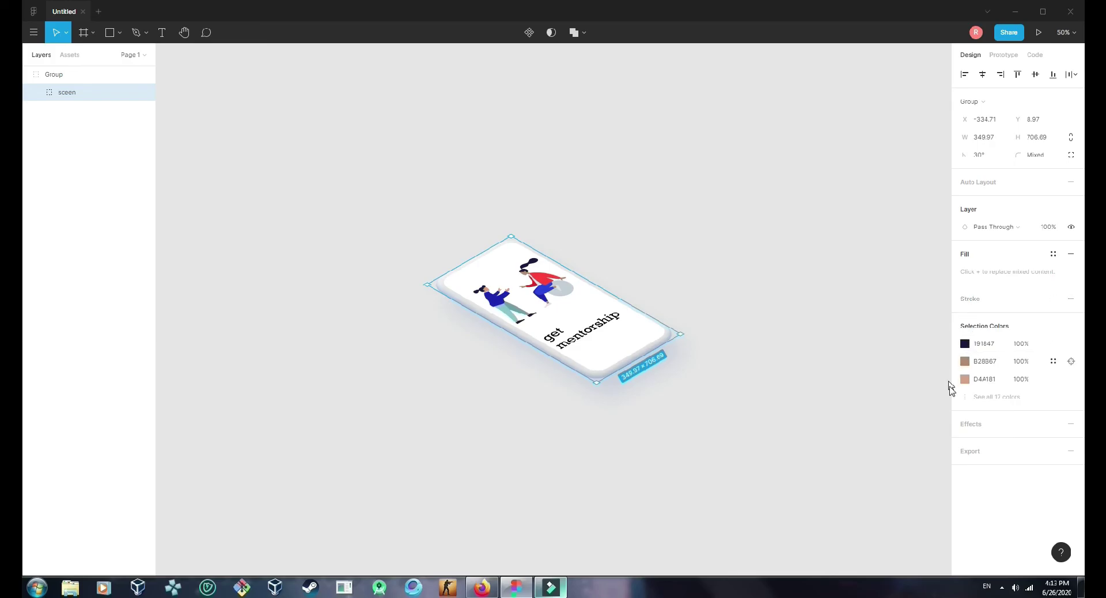
pyautogui.click(38, 92)
pyautogui.click(89, 181)
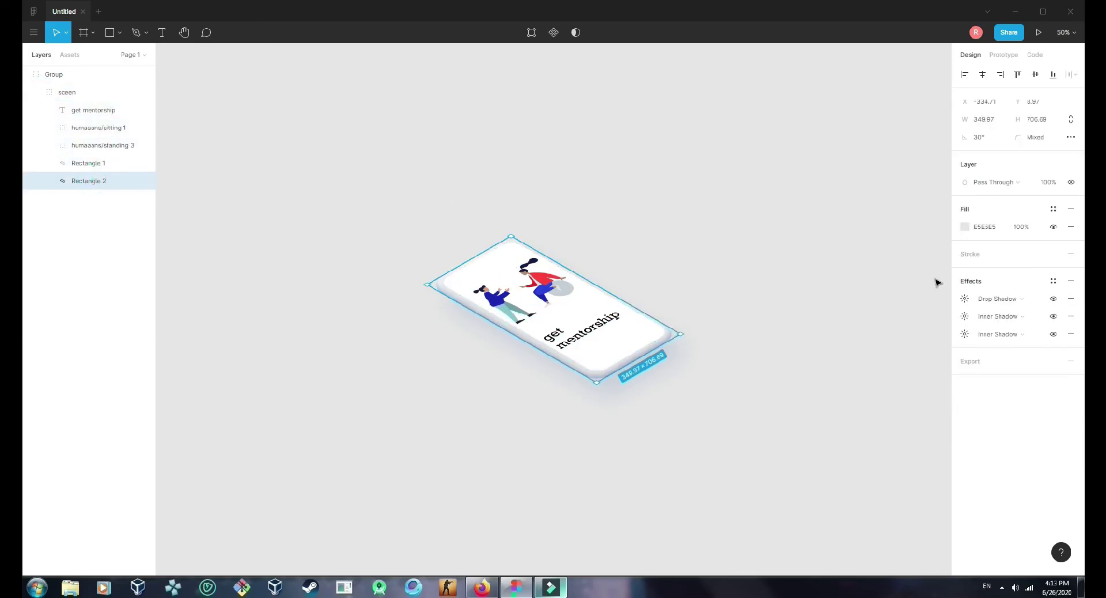
pyautogui.click(982, 226)
pyautogui.write('F3F5F7')
pyautogui.press('Return')
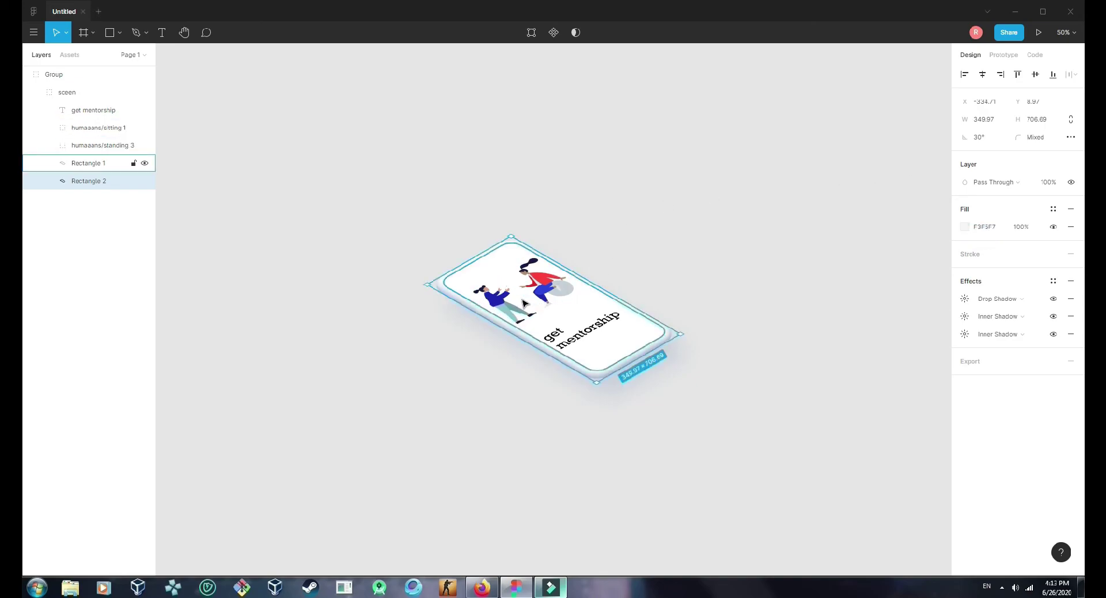
# Lower the blue inner shadow's opacity to 60%.
pyautogui.click(777, 301)
pyautogui.click(639, 353)
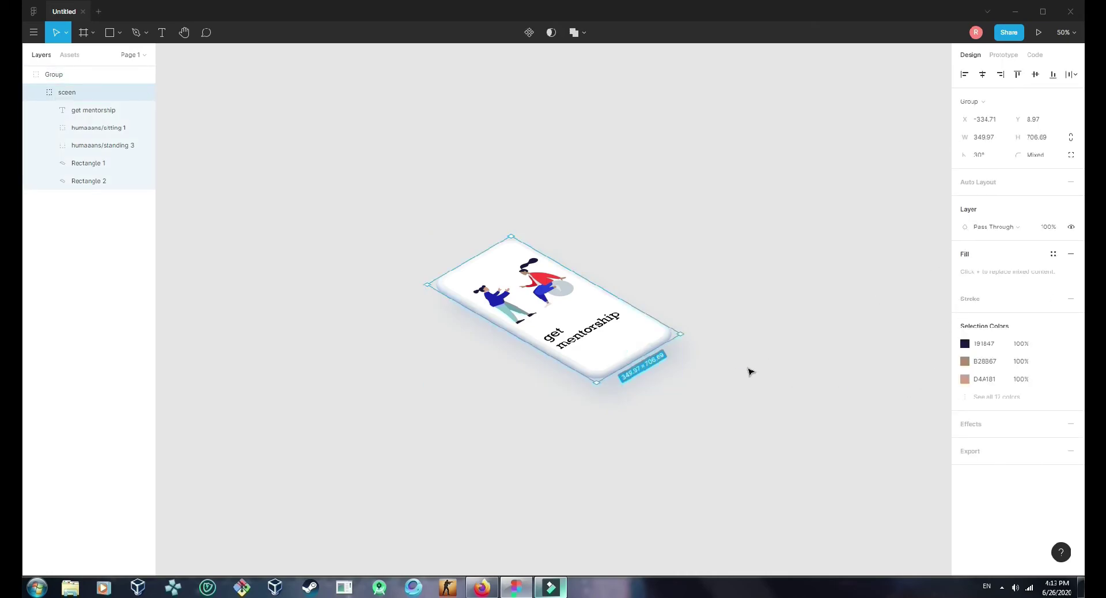
pyautogui.click(50, 182)
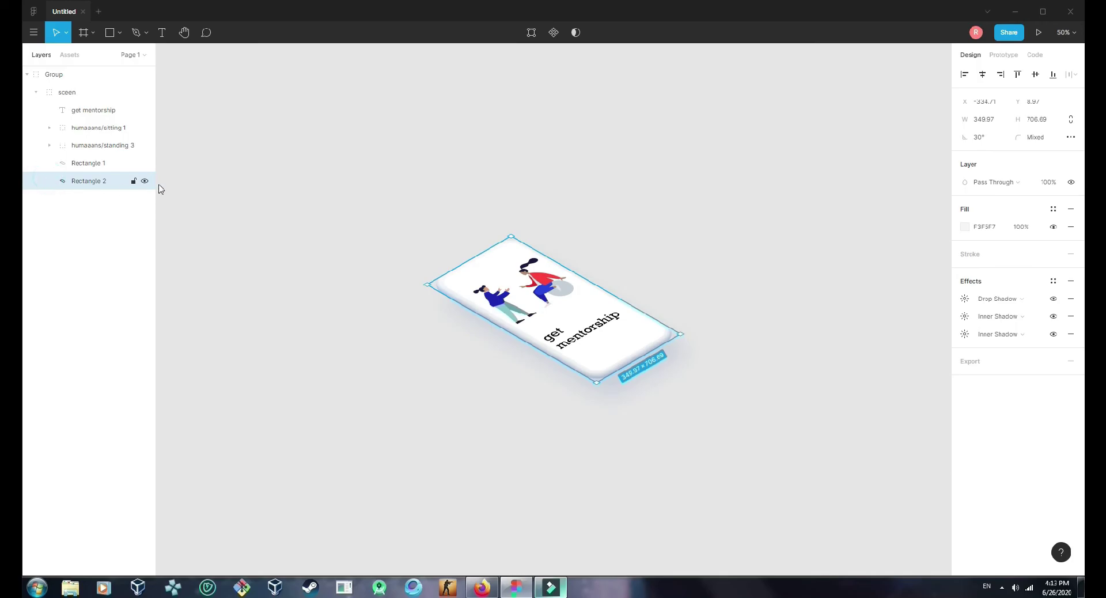
pyautogui.click(965, 316)
pyautogui.click(889, 379)
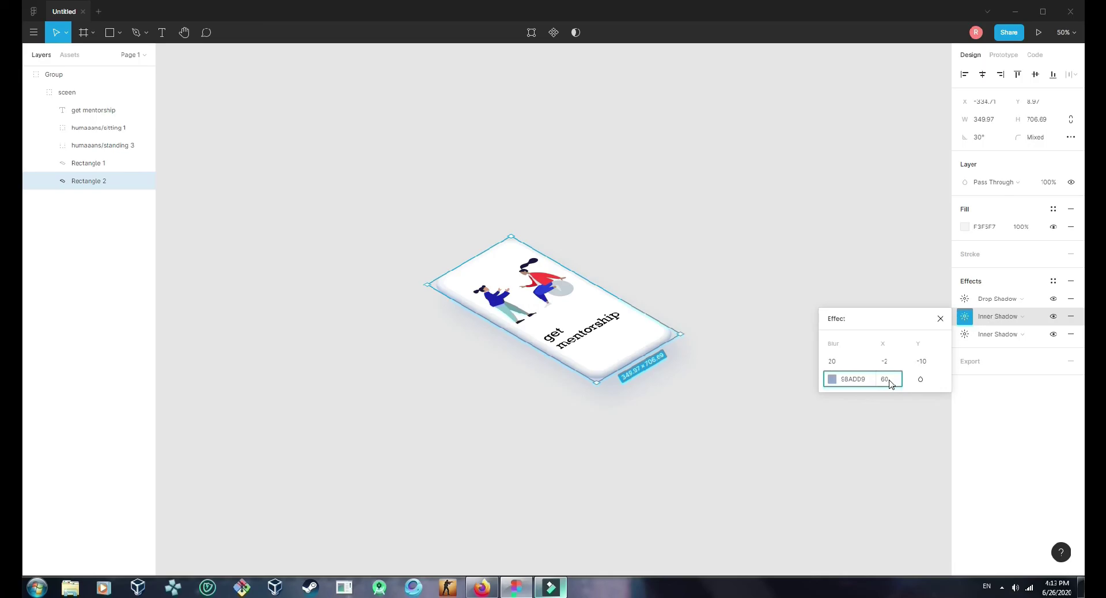
pyautogui.press('Return')
pyautogui.click(849, 222)
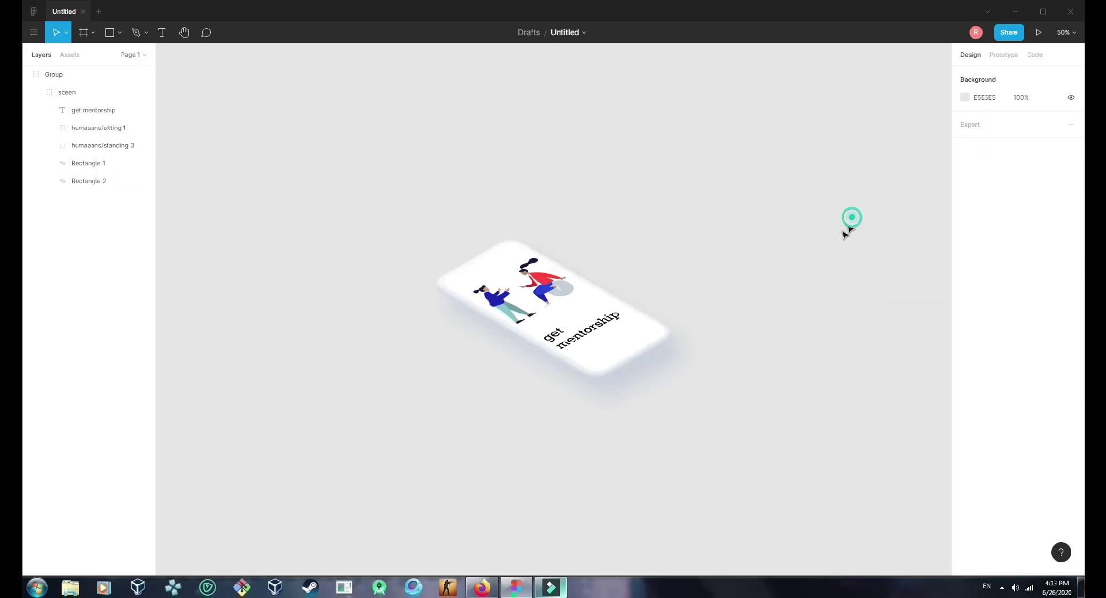
# Select the whole phone mockup group and duplicate it.
pyautogui.doubleClick(568, 346)
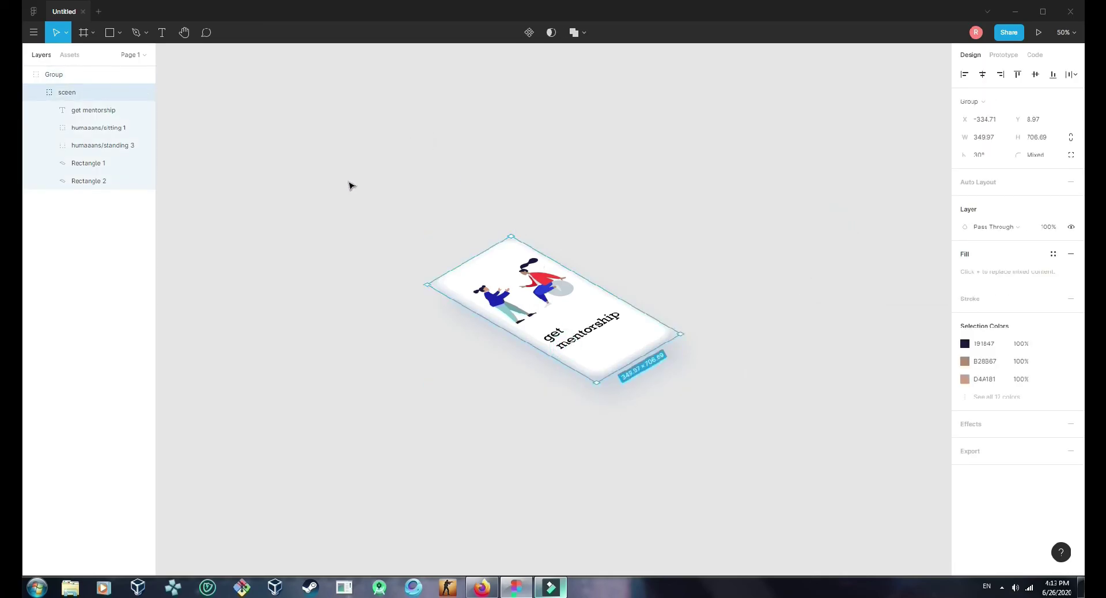
pyautogui.moveTo(348, 194); pyautogui.dragTo(707, 420)
pyautogui.moveTo(789, 390); pyautogui.dragTo(359, 215)
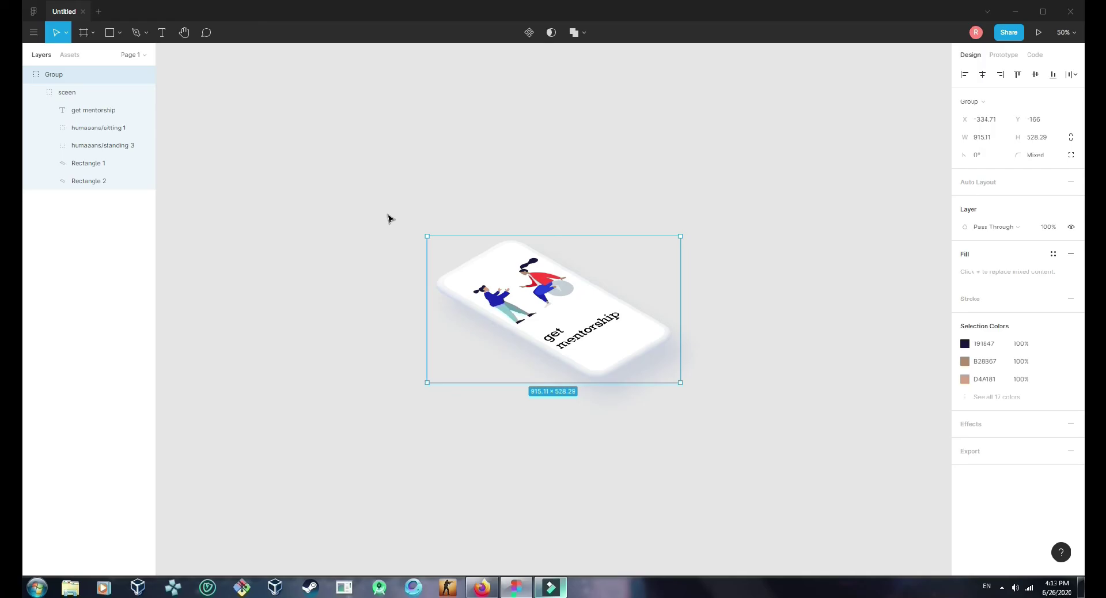
pyautogui.hotkey('ctrl', 'd')
pyautogui.hotkey('ctrl', 'd')
pyautogui.hotkey('ctrl', 'd')
pyautogui.hotkey('ctrl', 'd')
pyautogui.hotkey('ctrl', 'd')
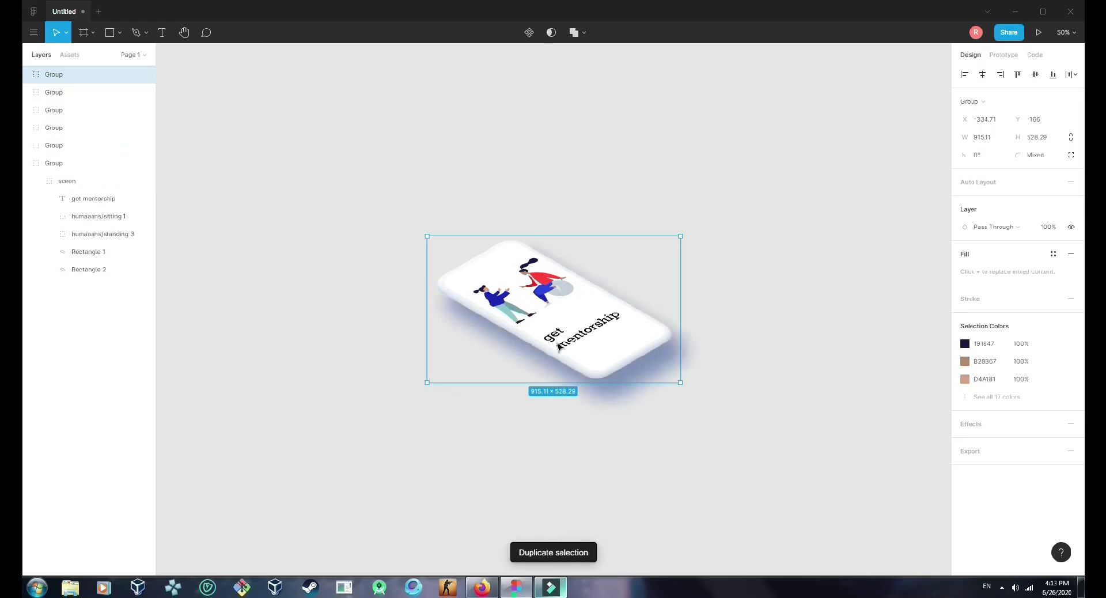
# Drag the duplicated phone cards into line along a diagonal row, then clear the selection.
pyautogui.moveTo(555, 339); pyautogui.dragTo(351, 214)
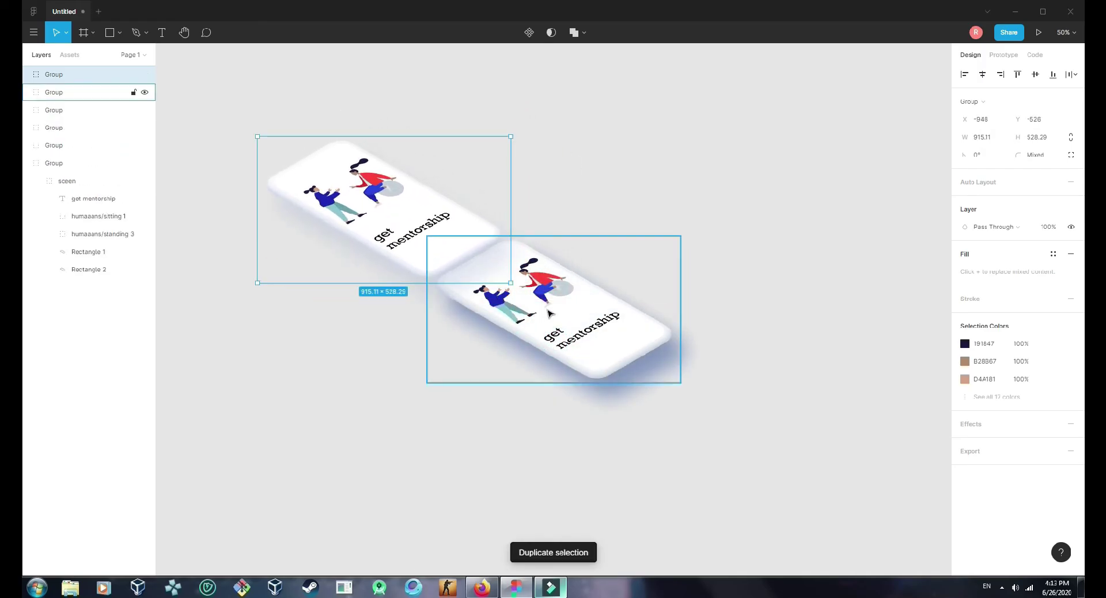
pyautogui.moveTo(503, 375); pyautogui.dragTo(361, 401)
pyautogui.moveTo(497, 355); pyautogui.dragTo(140, 146)
pyautogui.moveTo(610, 353); pyautogui.dragTo(806, 475)
pyautogui.moveTo(567, 326); pyautogui.dragTo(580, 337)
pyautogui.moveTo(593, 175); pyautogui.dragTo(308, 264)
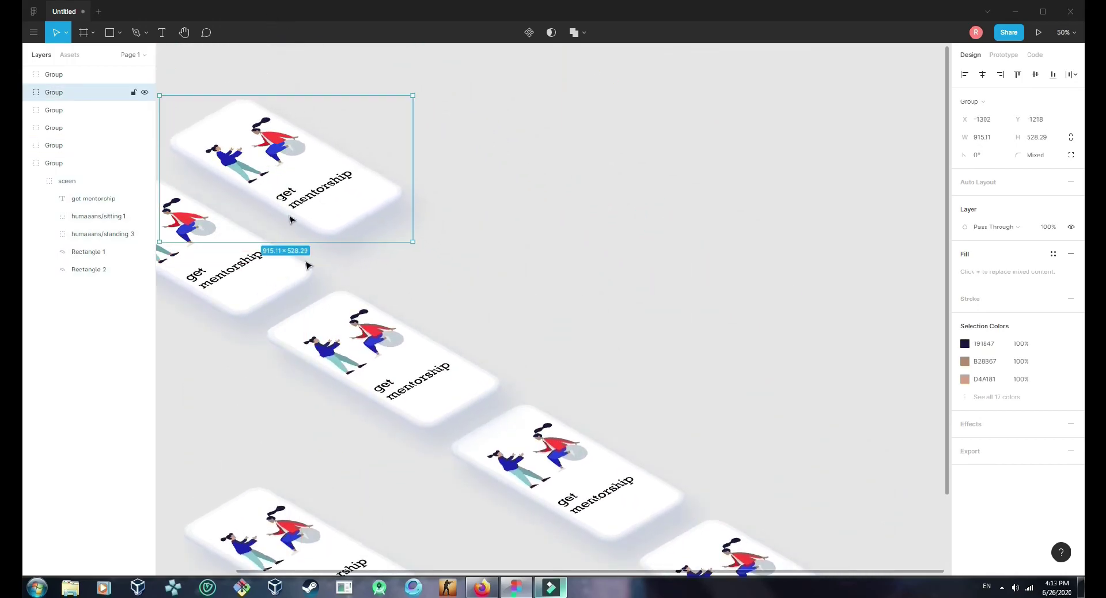
pyautogui.moveTo(265, 526); pyautogui.dragTo(464, 247)
pyautogui.moveTo(708, 285); pyautogui.dragTo(807, 483)
pyautogui.moveTo(790, 536); pyautogui.dragTo(784, 575)
# Duplicate the top phone card, place it right of the row, and repeat at the same offset.
pyautogui.click(348, 149)
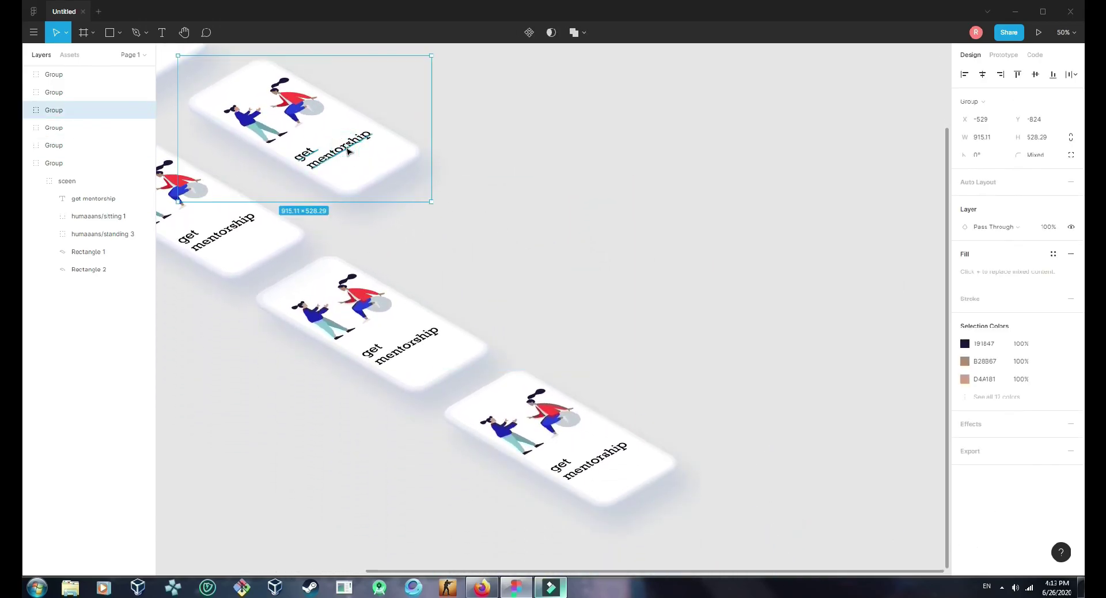
pyautogui.hotkey('ctrl', 'd')
pyautogui.moveTo(348, 148); pyautogui.dragTo(642, 404)
pyautogui.hotkey('ctrl', 'd')
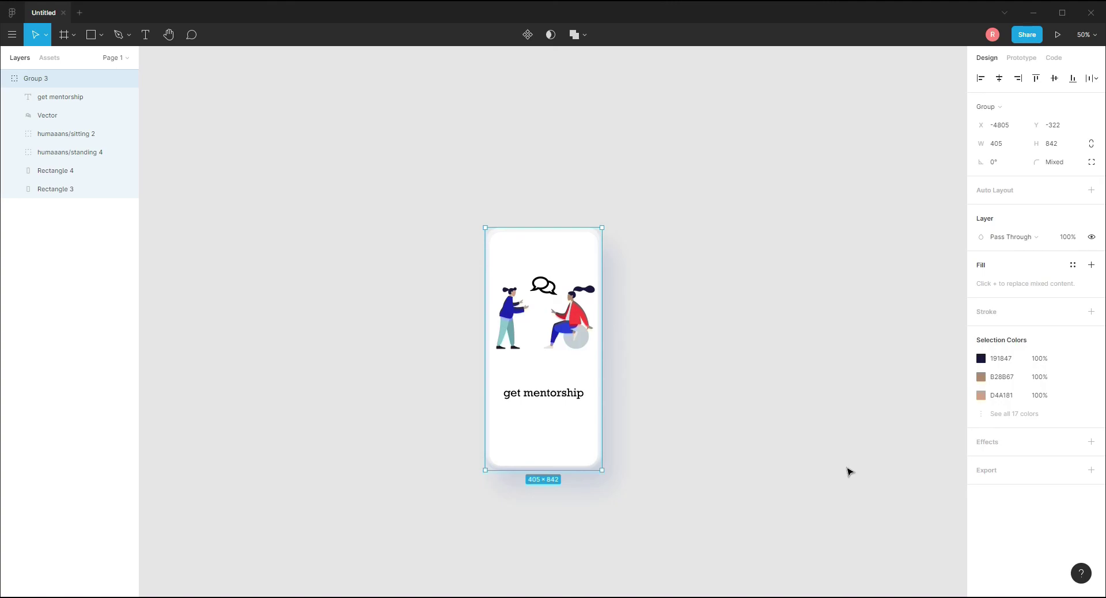